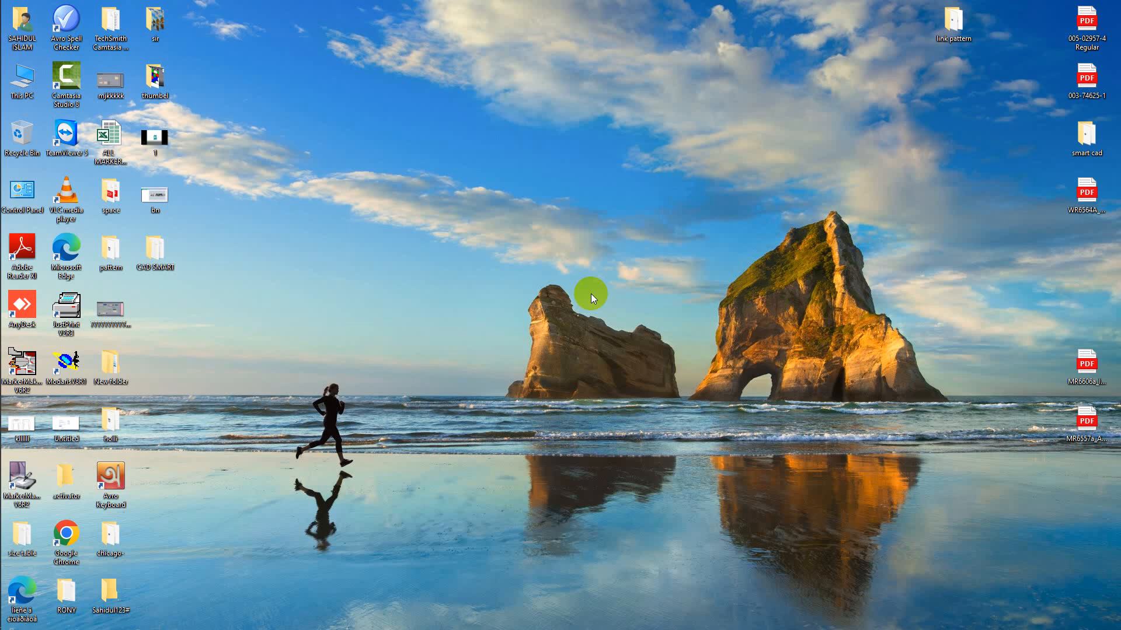
pyautogui.rightClick(533, 429)
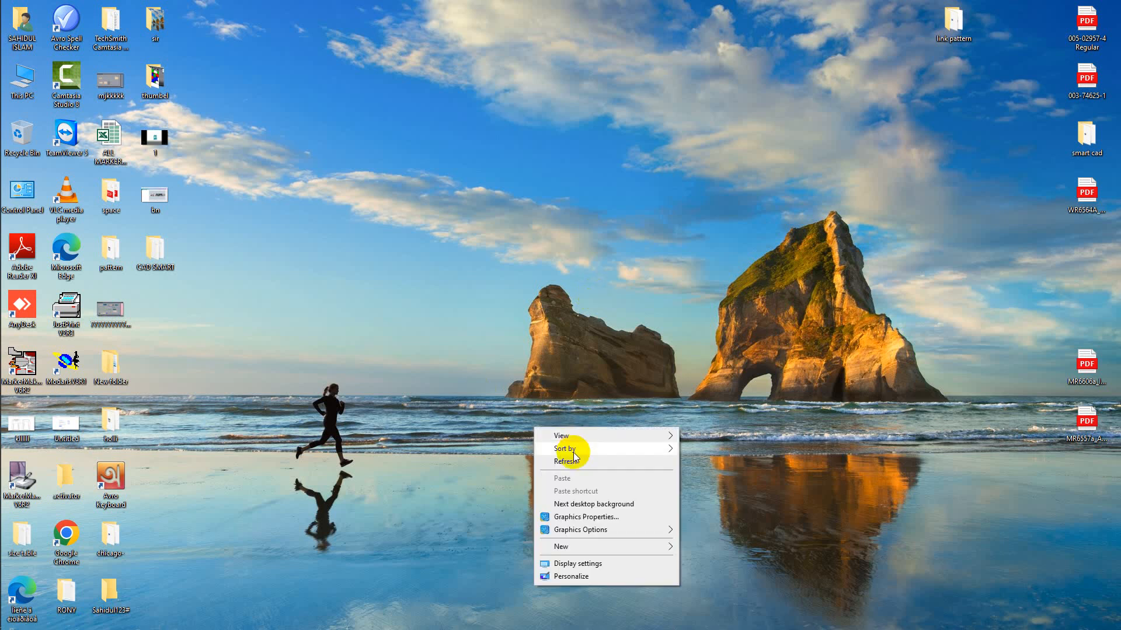
pyautogui.rightClick(570, 460)
pyautogui.click(602, 494)
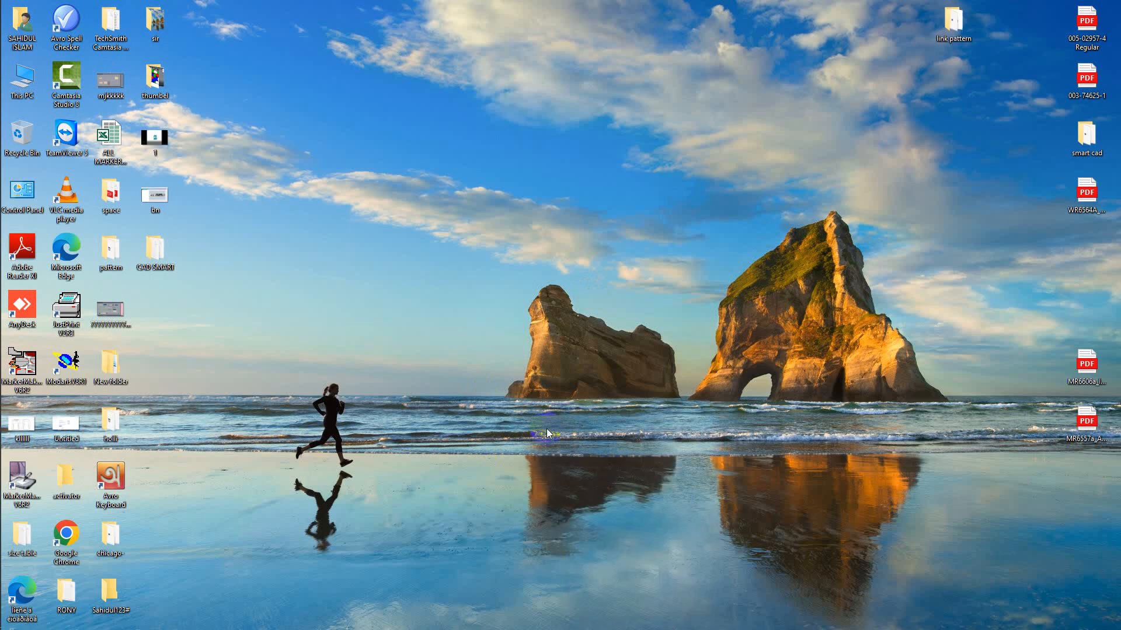
pyautogui.rightClick(514, 406)
pyautogui.click(544, 441)
# - Switch to the open 51671-1 pattern in Modaris
pyautogui.moveTo(5, 623)
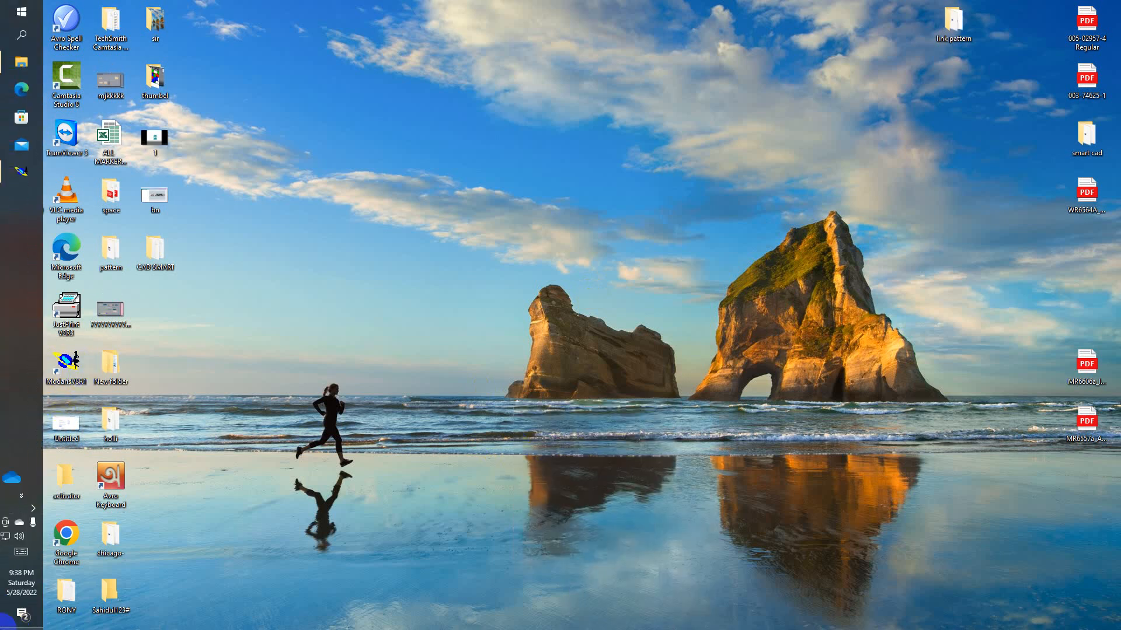
pyautogui.click(21, 171)
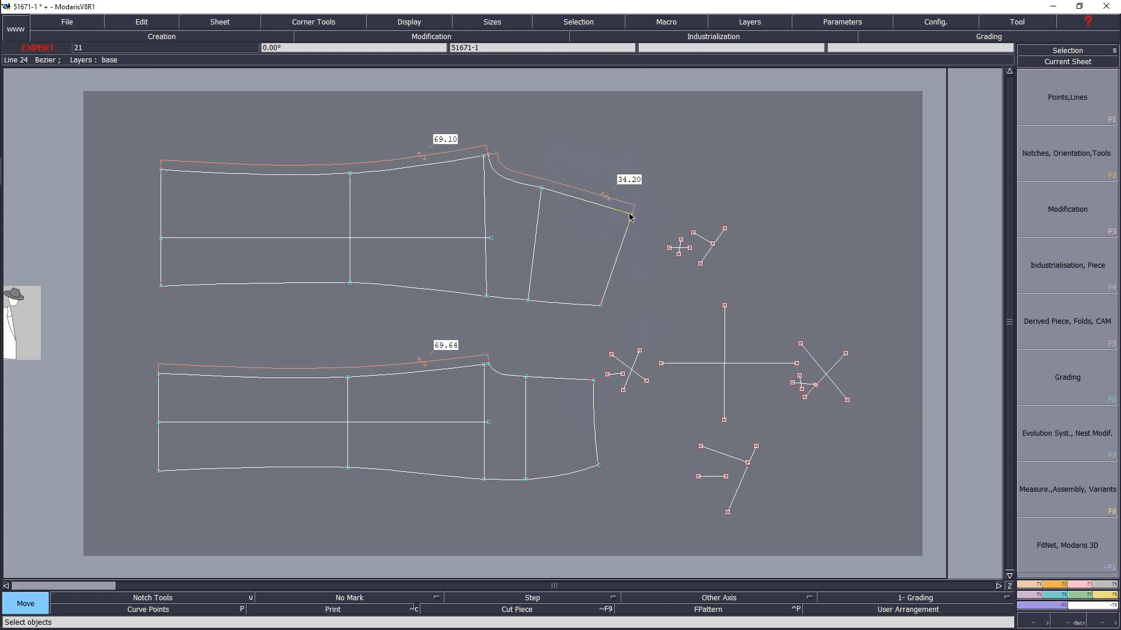
pyautogui.press('Return')
pyautogui.moveTo(584, 177); pyautogui.dragTo(651, 292)
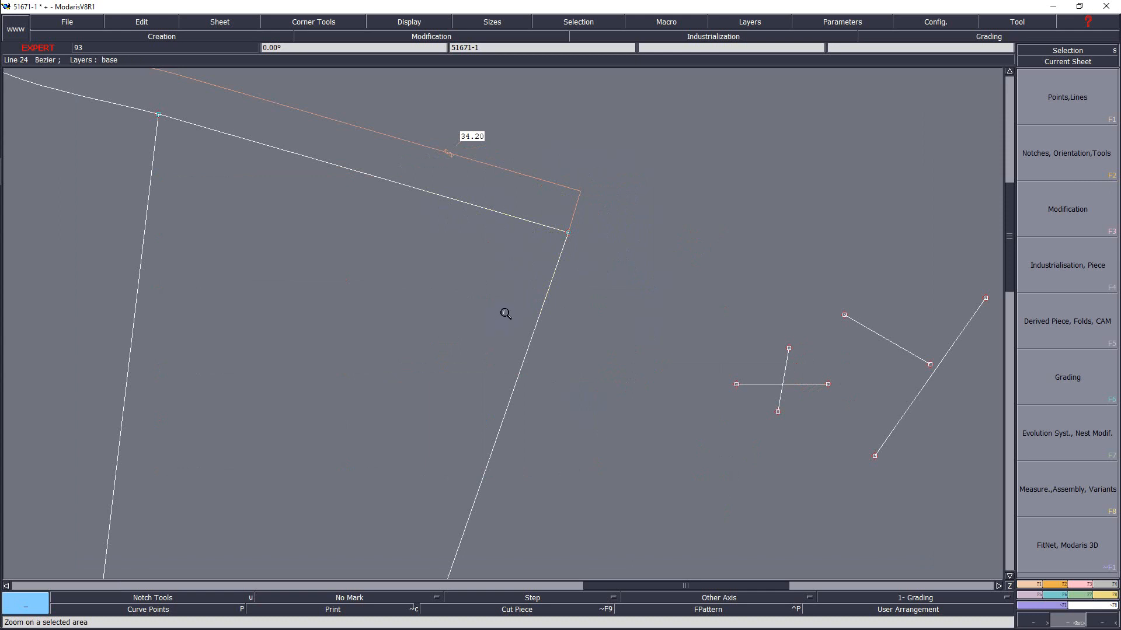
pyautogui.press('Home')
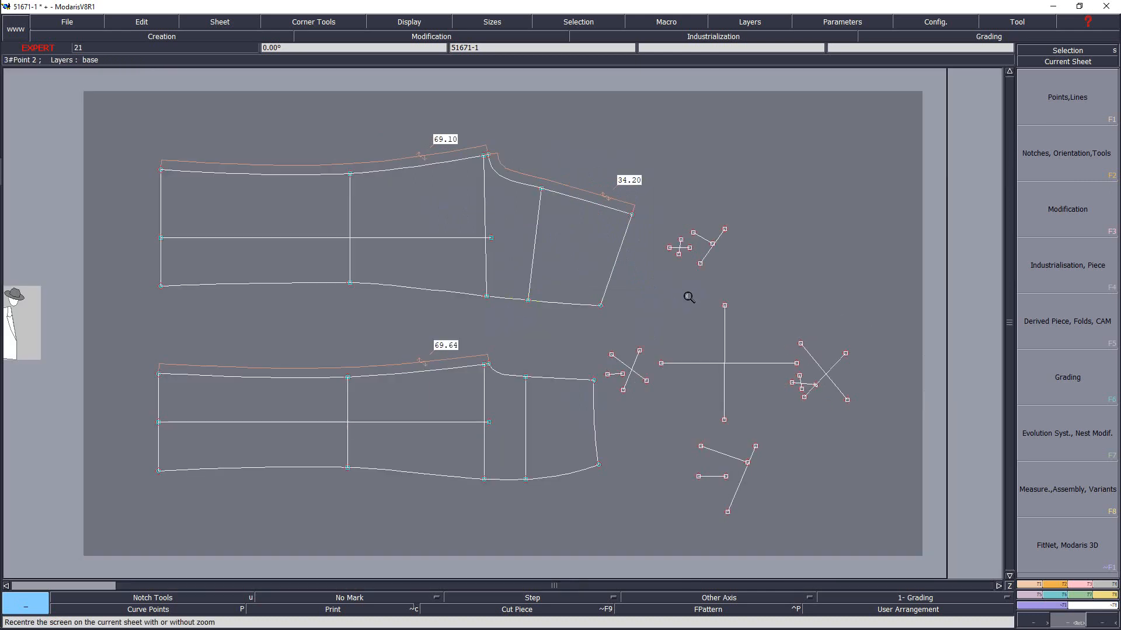
pyautogui.moveTo(464, 126); pyautogui.dragTo(715, 362)
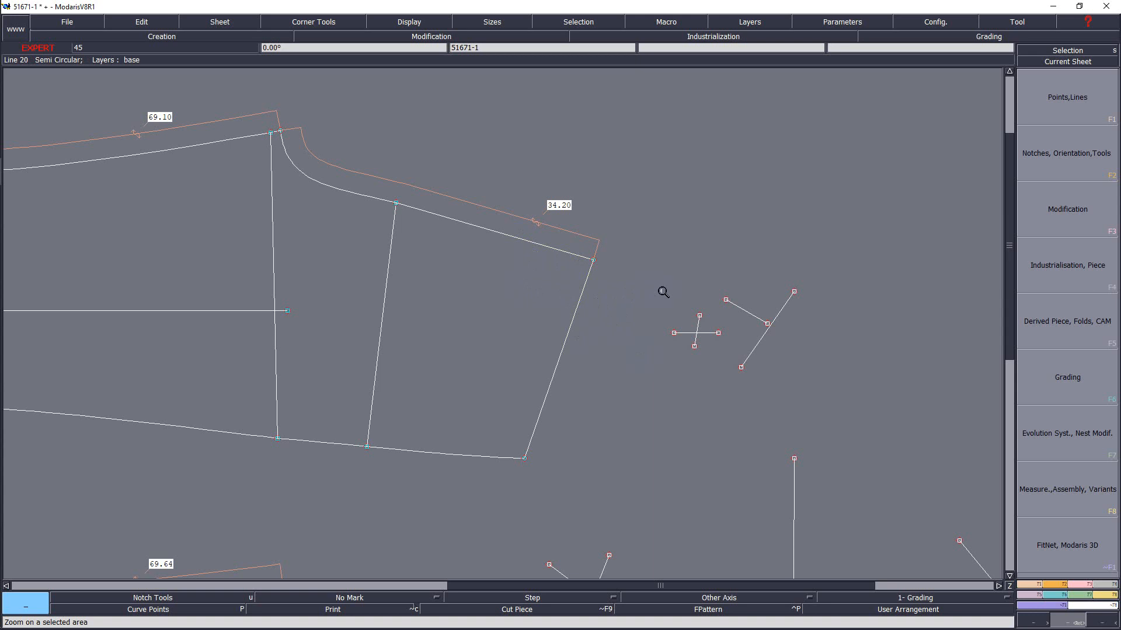
# - Measure the angle between the rise seam and the waistline at the upper trouser piece's corner and check it in the measurement spreadsheet
pyautogui.press('F1')
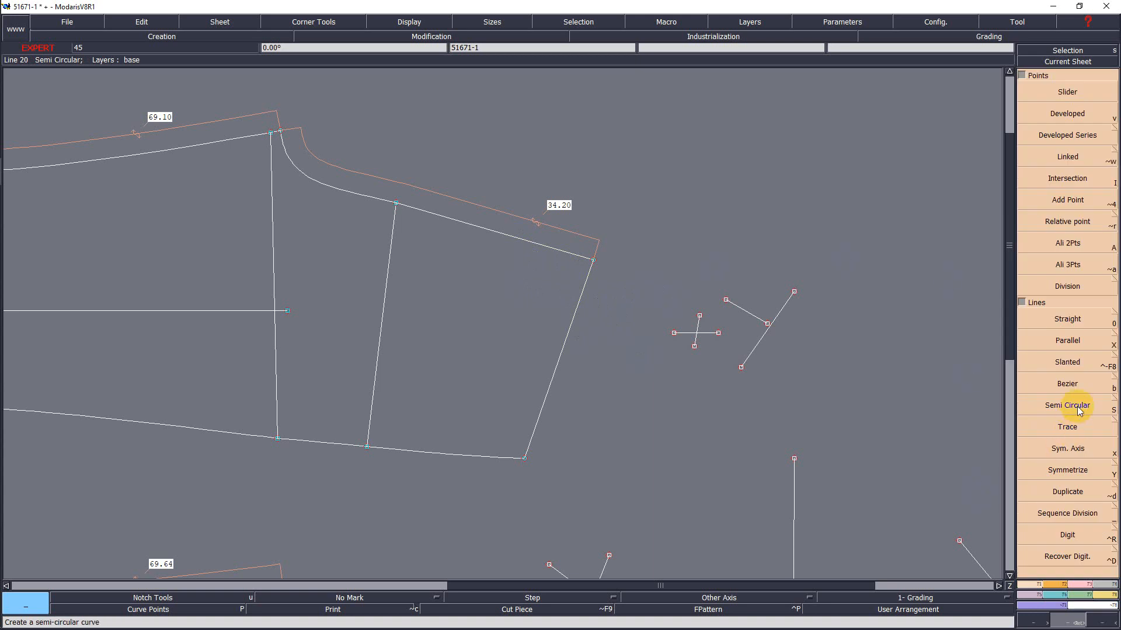
pyautogui.press('F8')
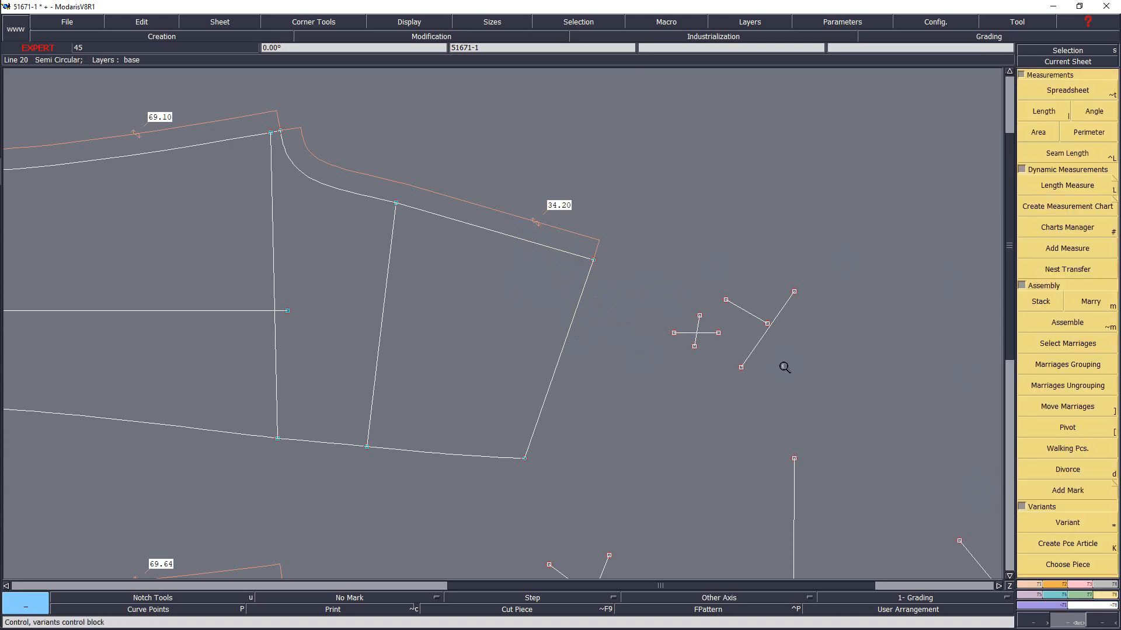
pyautogui.click(1094, 115)
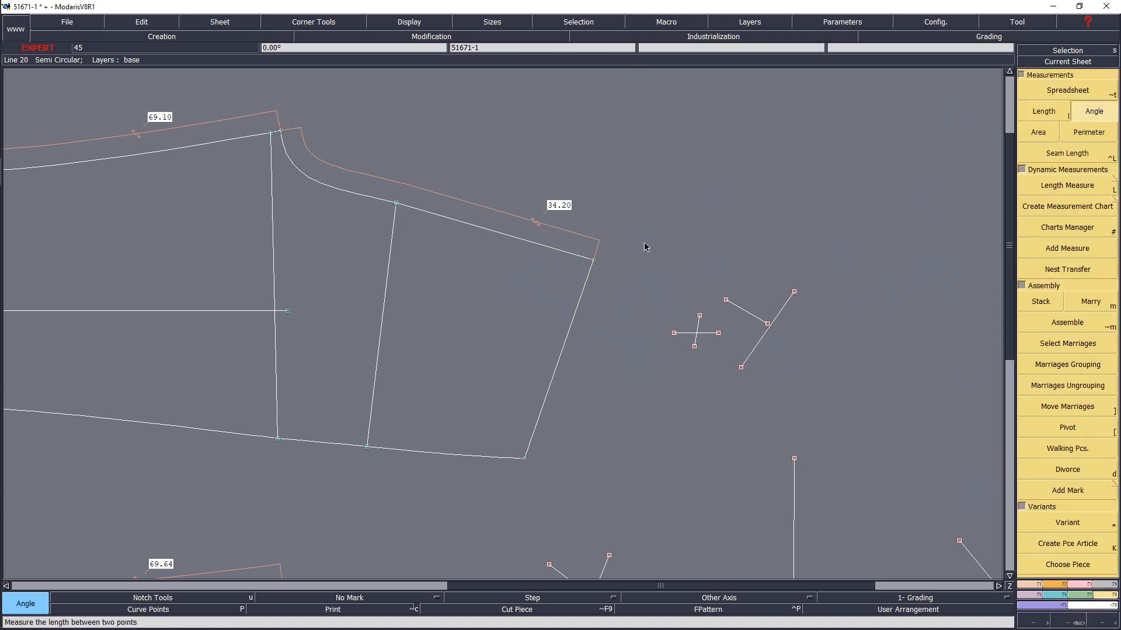
pyautogui.click(593, 260)
pyautogui.click(534, 243)
pyautogui.click(567, 332)
pyautogui.click(1066, 91)
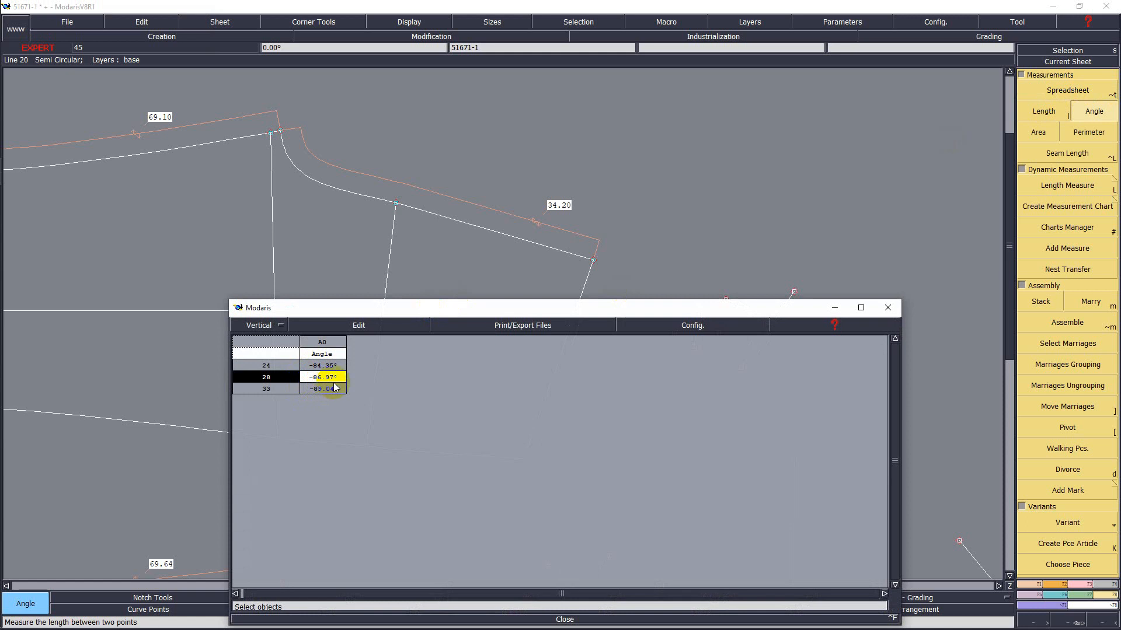
pyautogui.click(835, 308)
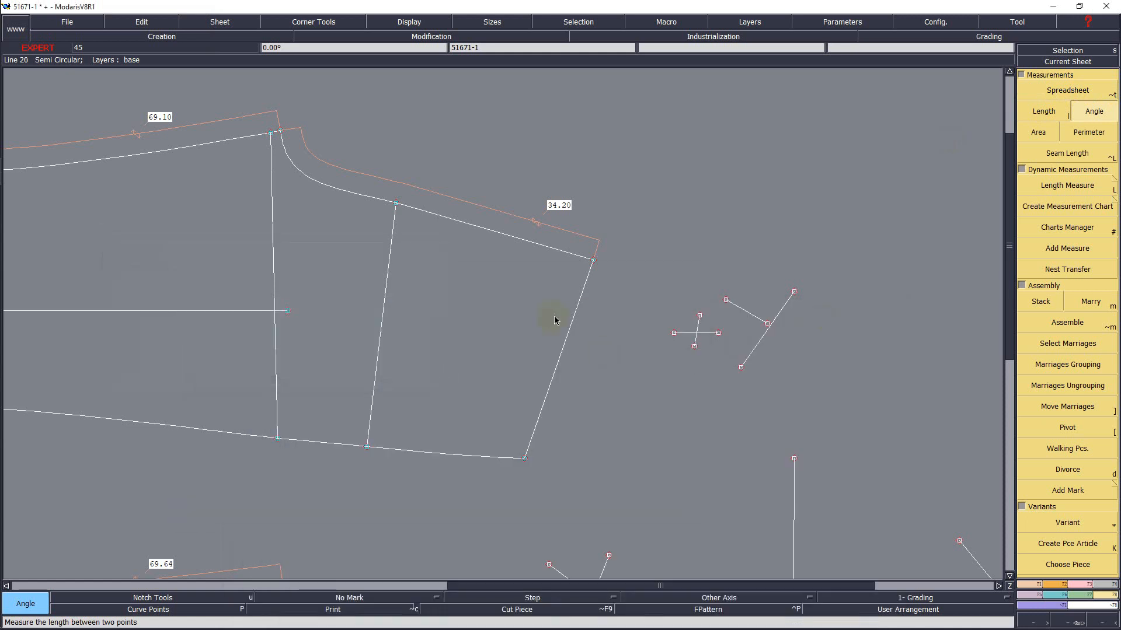
# - Measure the upper piece's waist corner angle again, from the corner point between both adjoining lines, and display the measurement spreadsheet
pyautogui.press('Home')
pyautogui.press('Return')
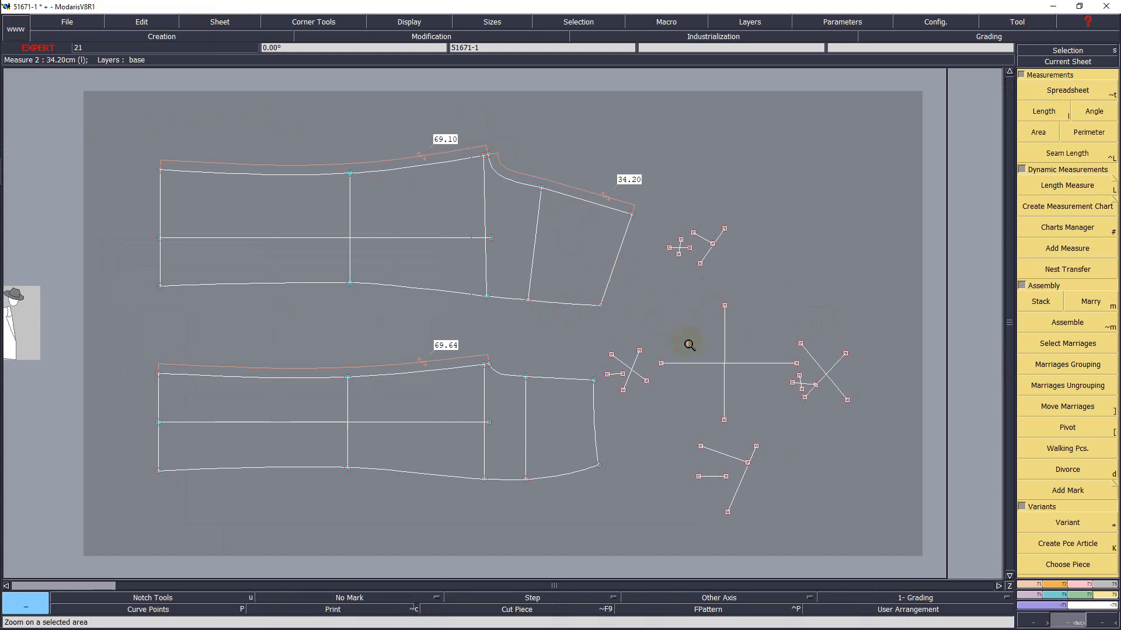
pyautogui.moveTo(471, 120); pyautogui.dragTo(689, 345)
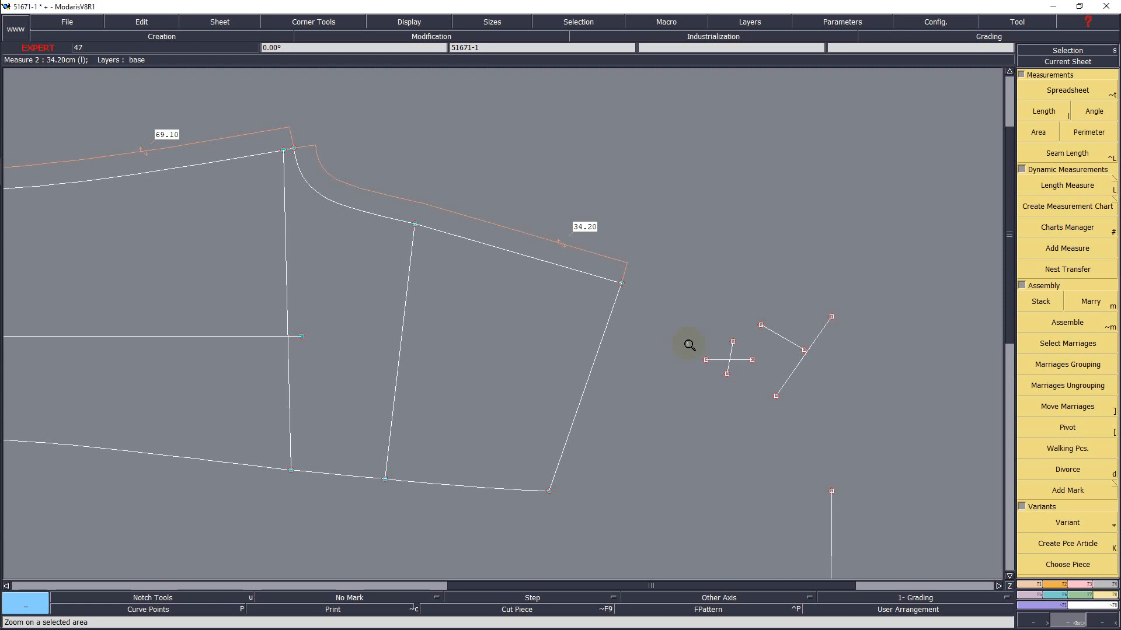
pyautogui.press('pageup')
pyautogui.press('pageup')
pyautogui.press('pagedown')
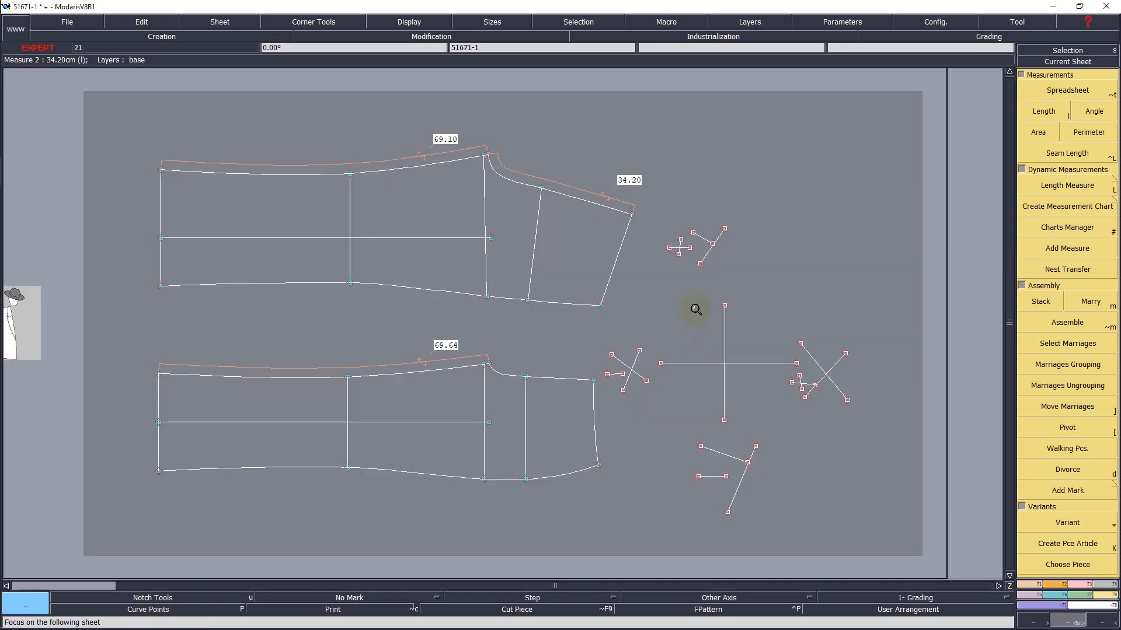
pyautogui.click(741, 364)
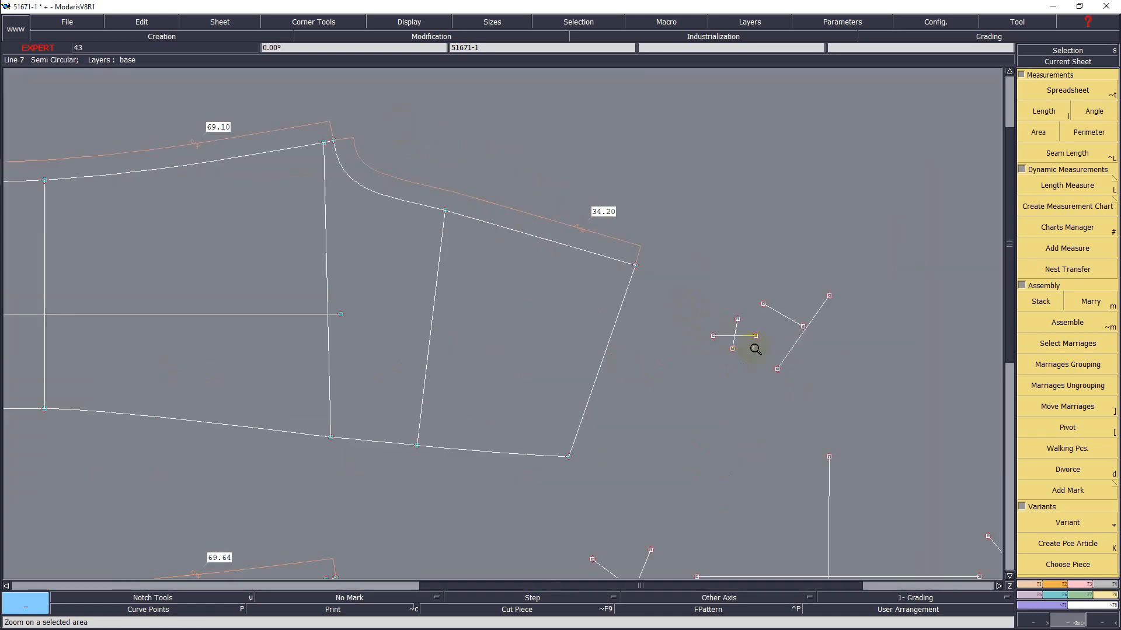
pyautogui.click(1094, 110)
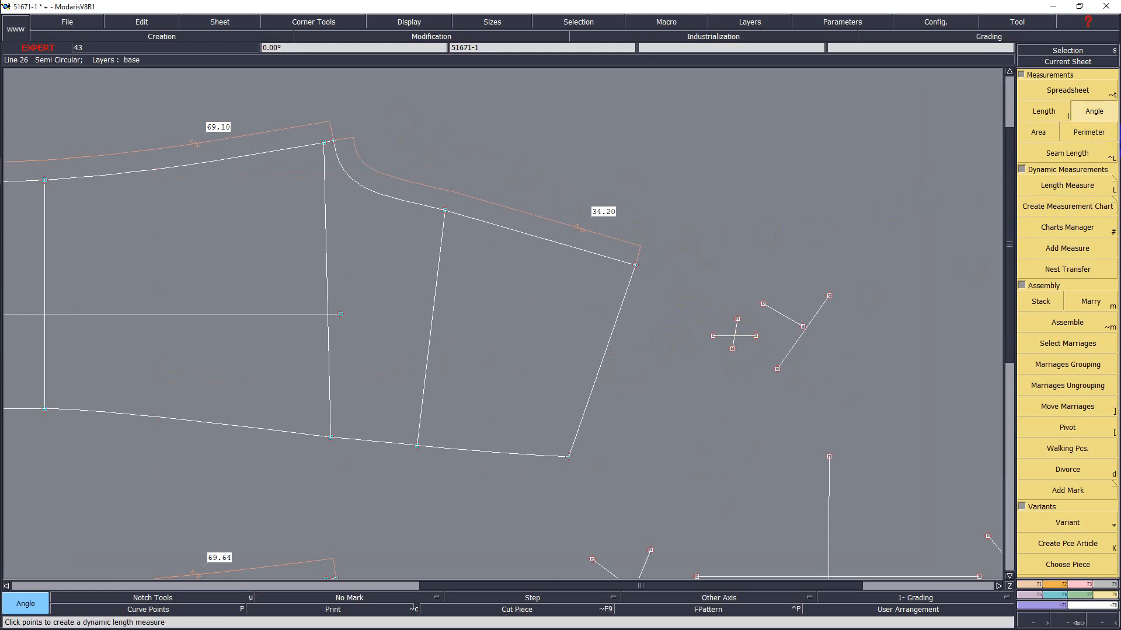
pyautogui.click(634, 266)
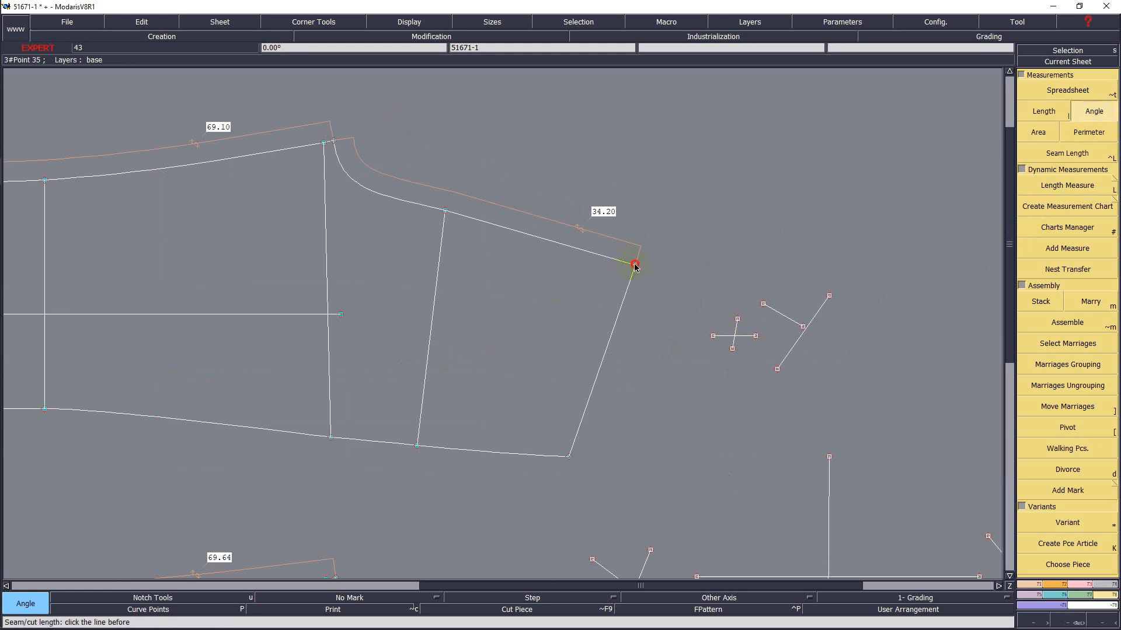
pyautogui.click(549, 240)
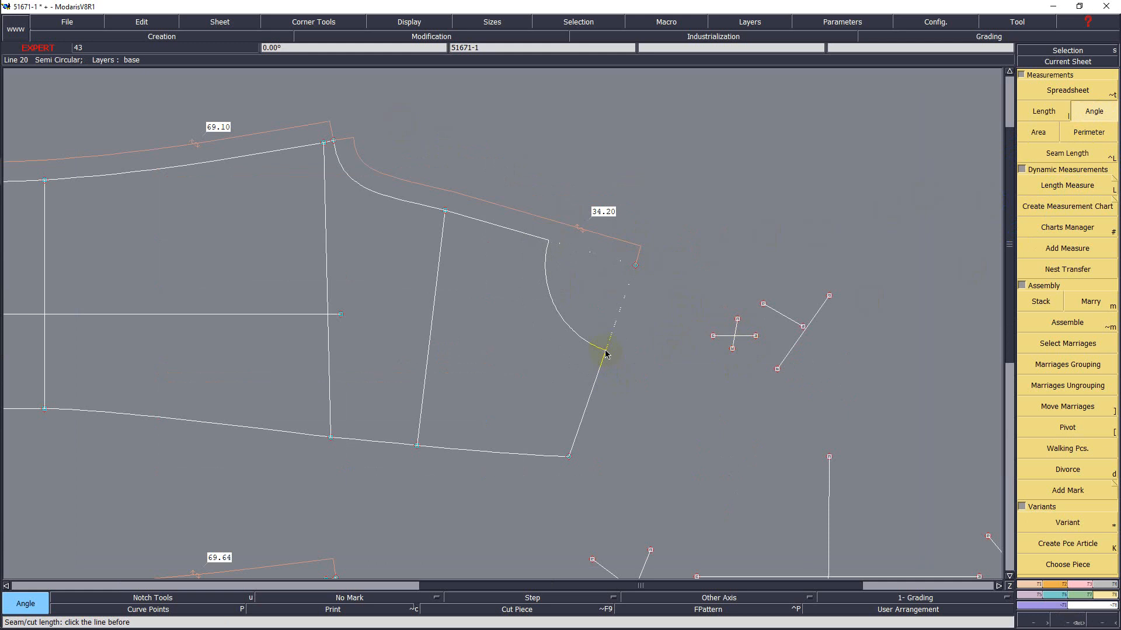
pyautogui.click(605, 351)
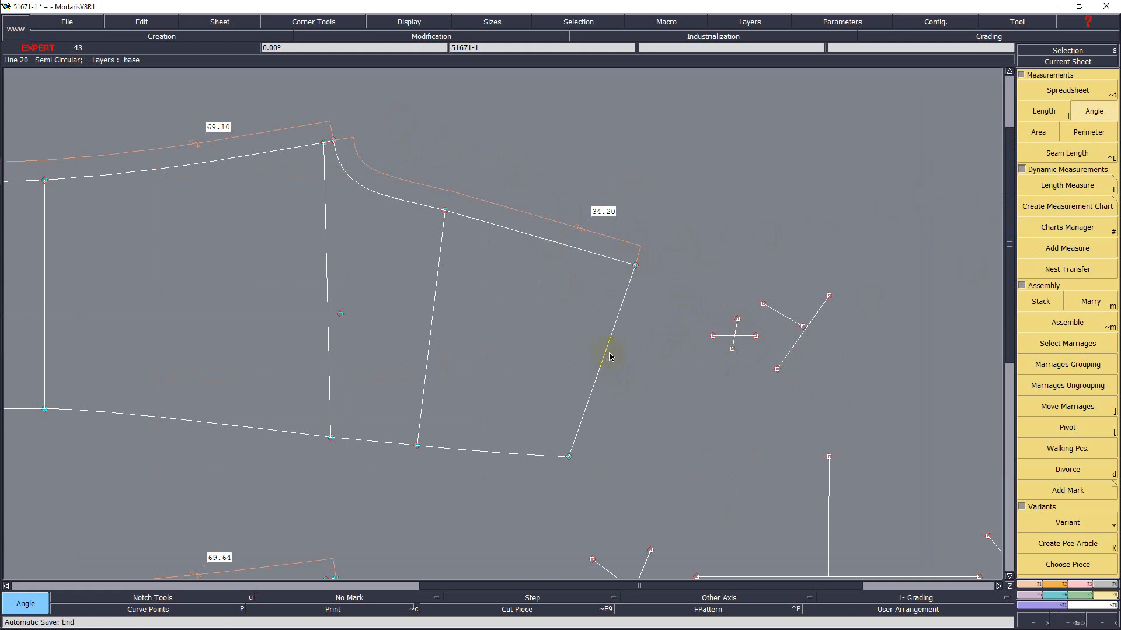
pyautogui.click(1067, 93)
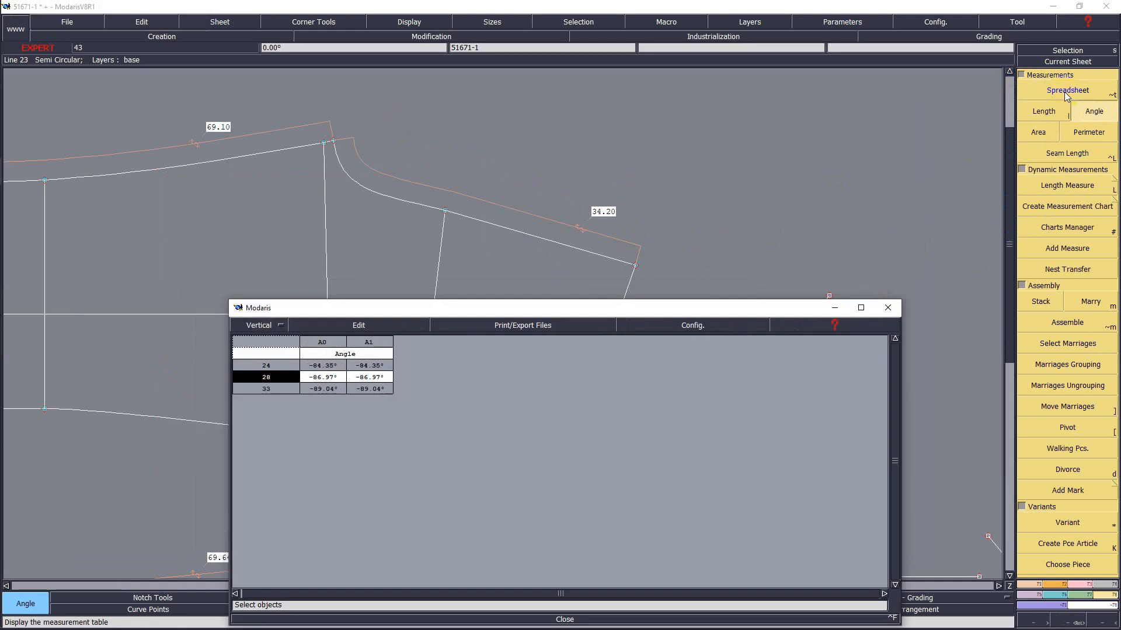
# - Empty the measurement spreadsheet and close it
pyautogui.click(338, 405)
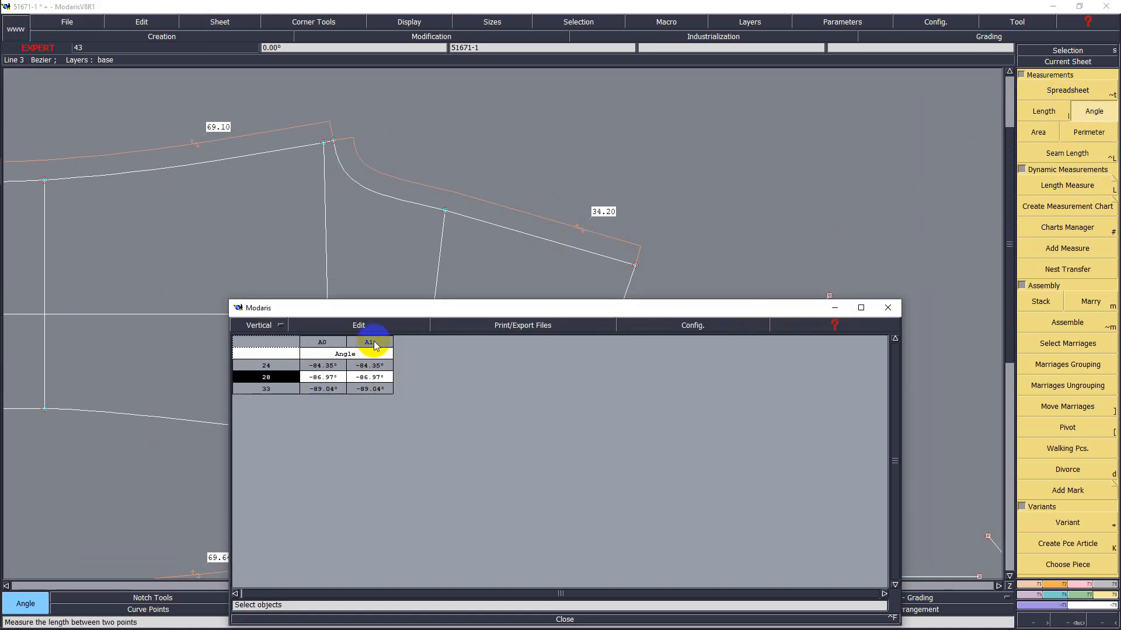
pyautogui.click(359, 325)
pyautogui.click(320, 383)
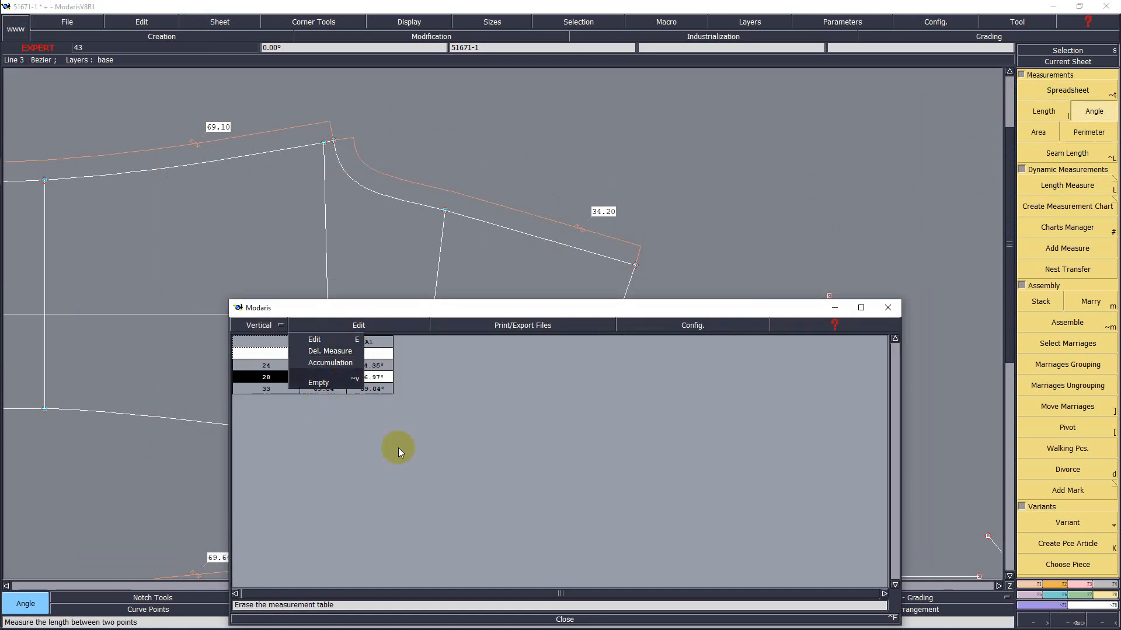
pyautogui.click(564, 619)
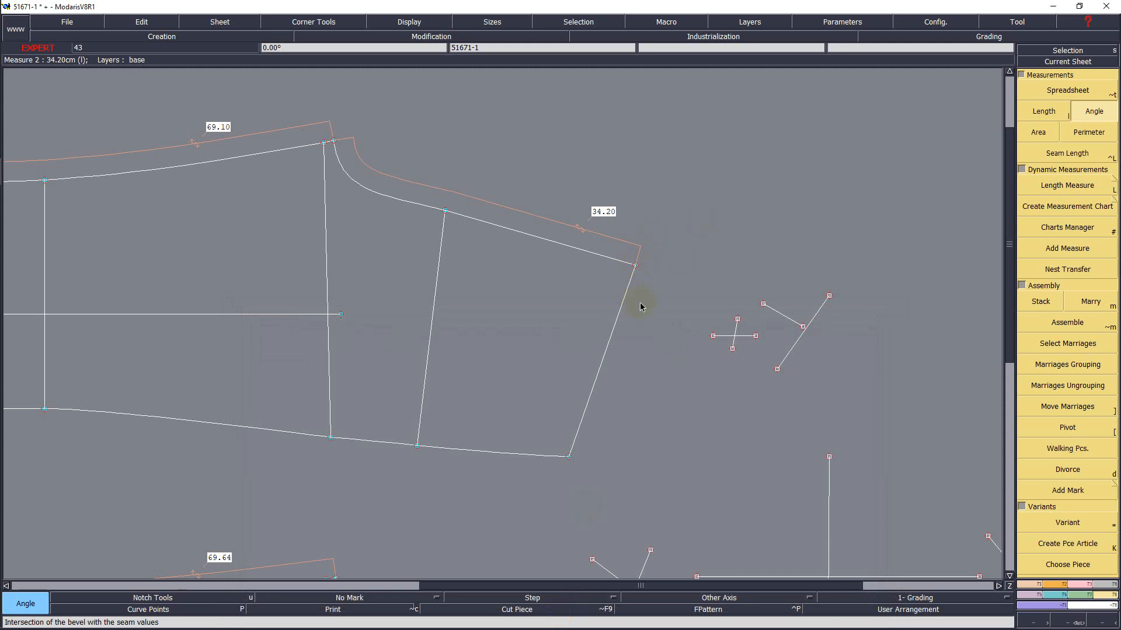
# - Try to create a line parallel to the upper piece's waistline, about 5.8 cm inside the piece
pyautogui.press('p')
pyautogui.click(635, 267)
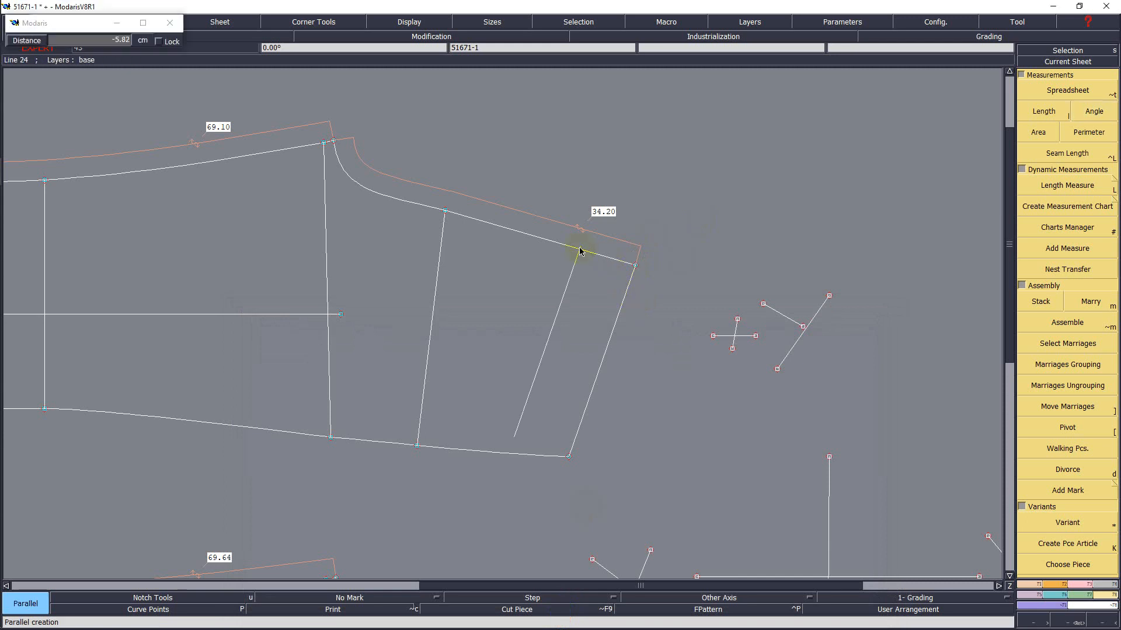
pyautogui.click(579, 251)
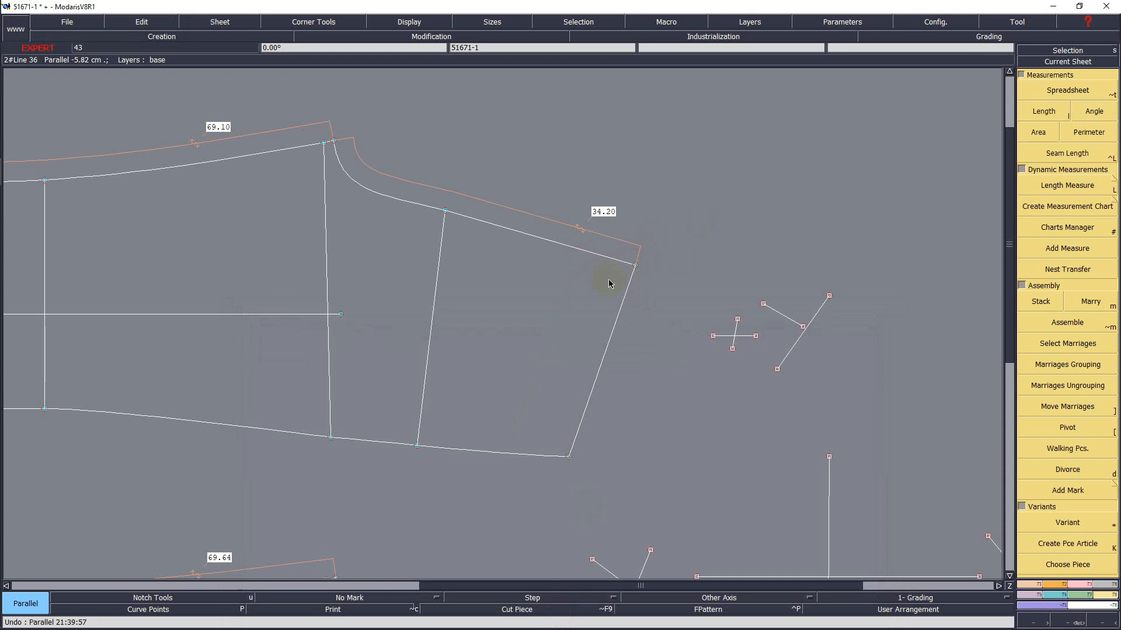
# - Create a symmetry axis on the upper piece's rise seam, from the waist corner to a nearby point along the seam
pyautogui.hotkey('shift', 's')
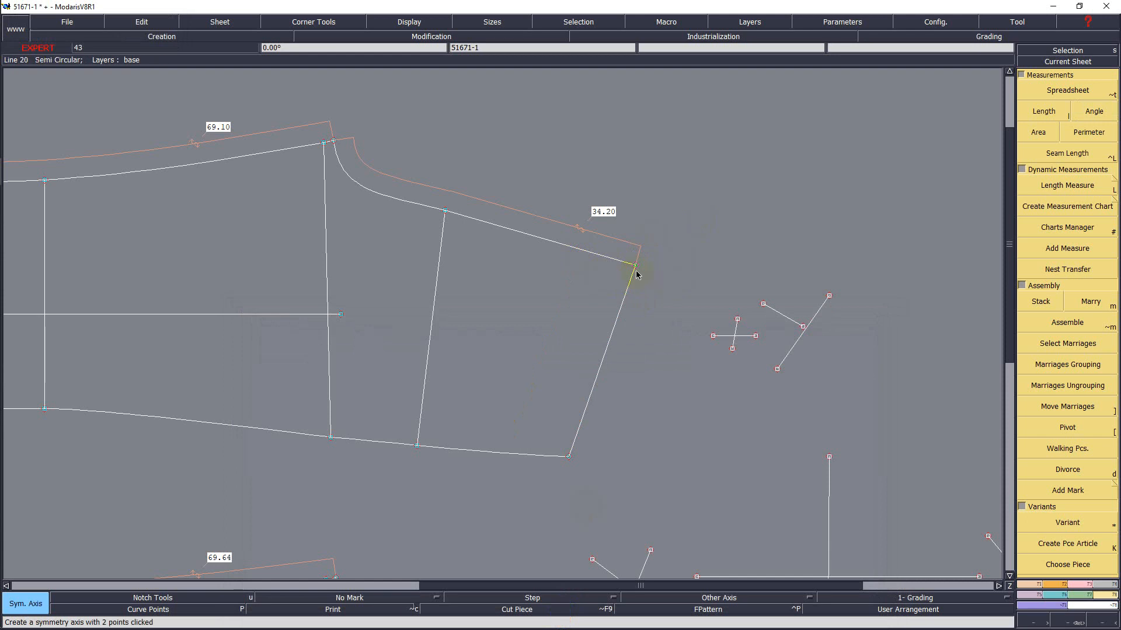
pyautogui.click(634, 266)
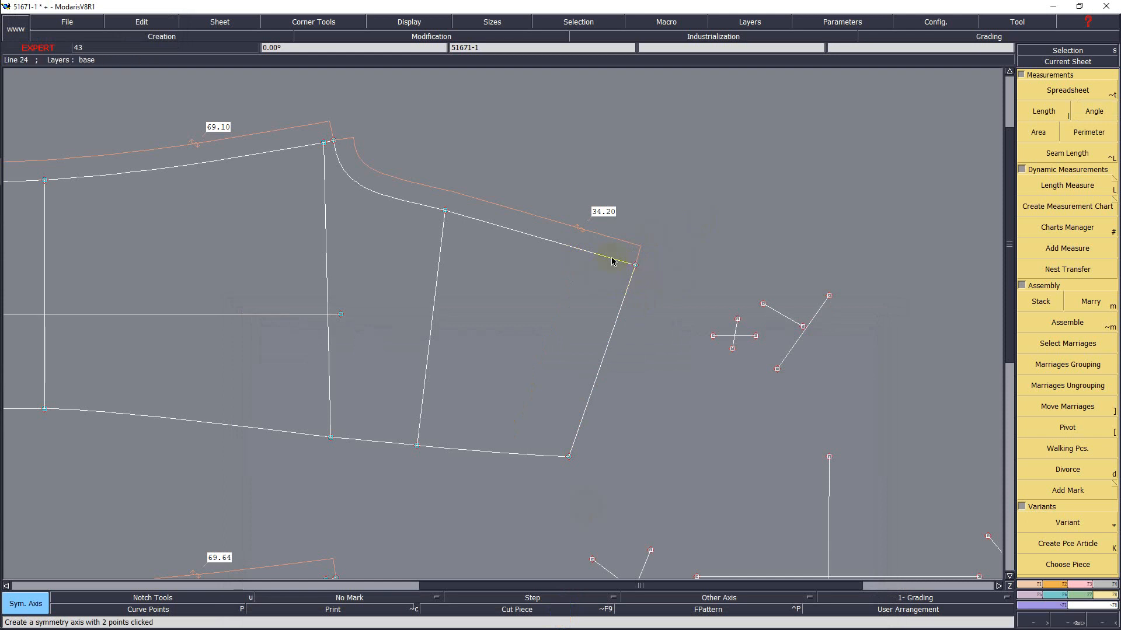
pyautogui.click(576, 249)
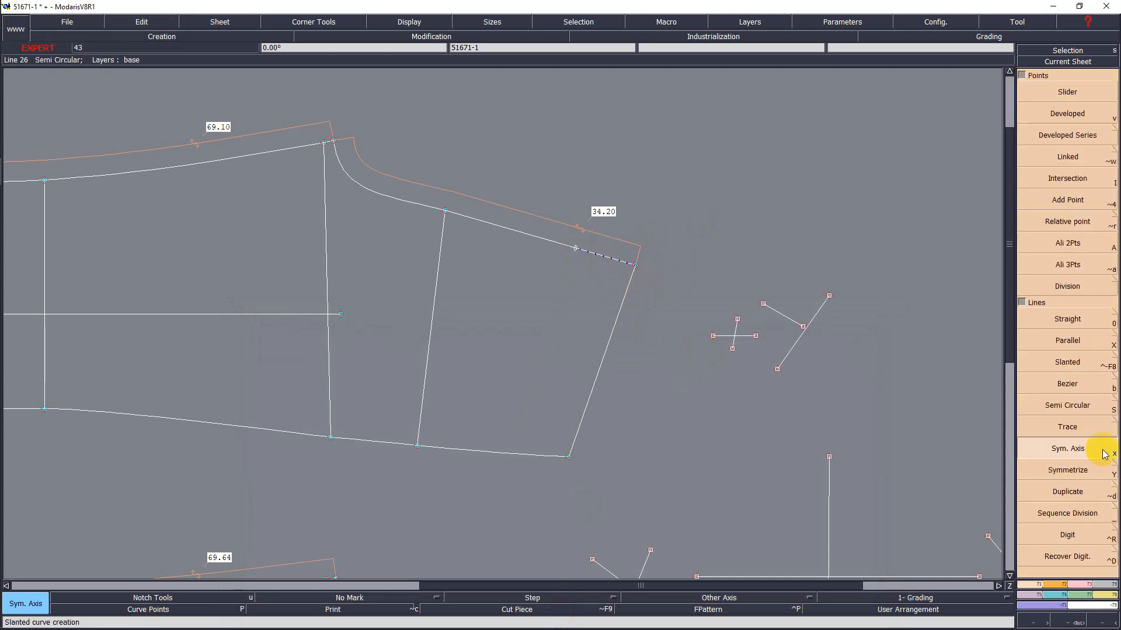
pyautogui.click(1105, 454)
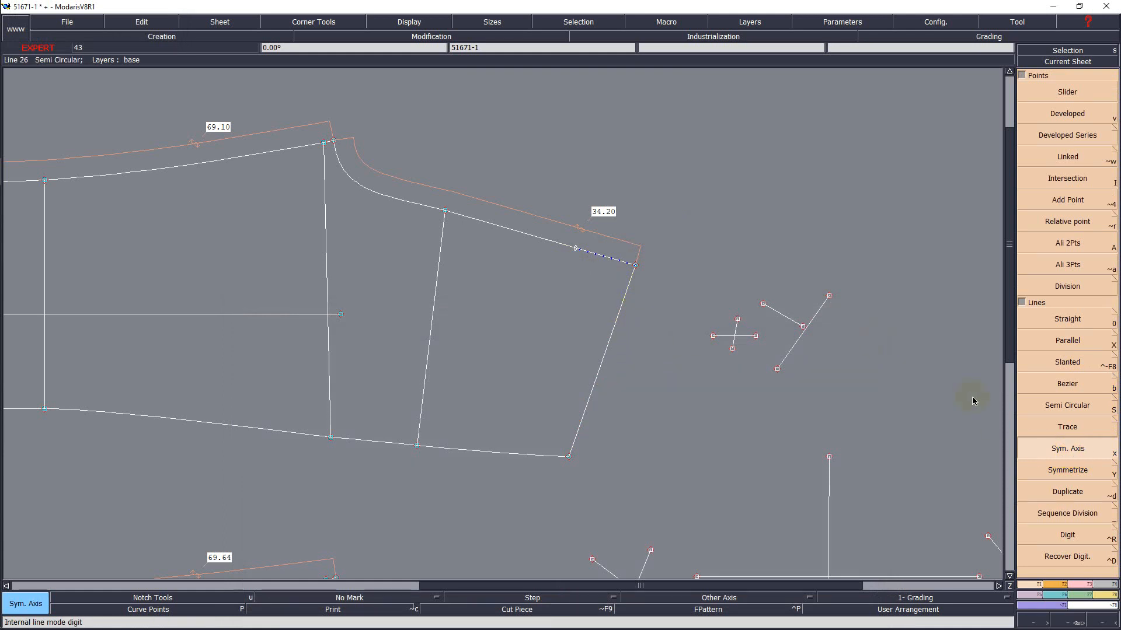
# - Symmetrize the upper piece's waistline across the rise seam's symmetry axis
pyautogui.click(1051, 476)
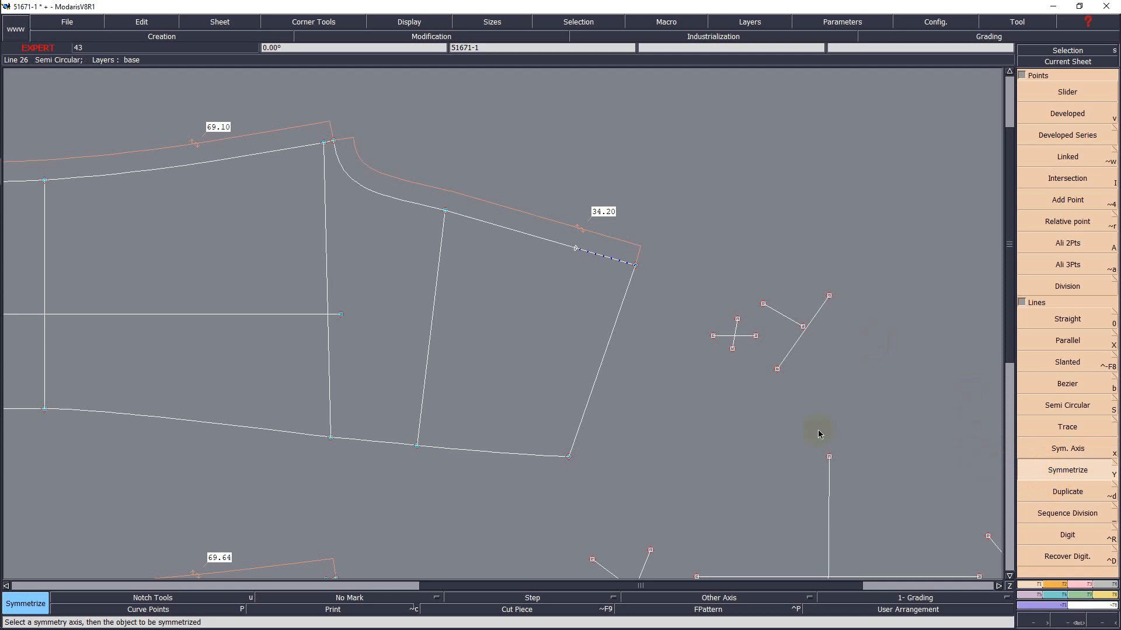
pyautogui.click(618, 322)
pyautogui.press('Home')
pyautogui.press('Return')
pyautogui.moveTo(525, 97); pyautogui.dragTo(704, 335)
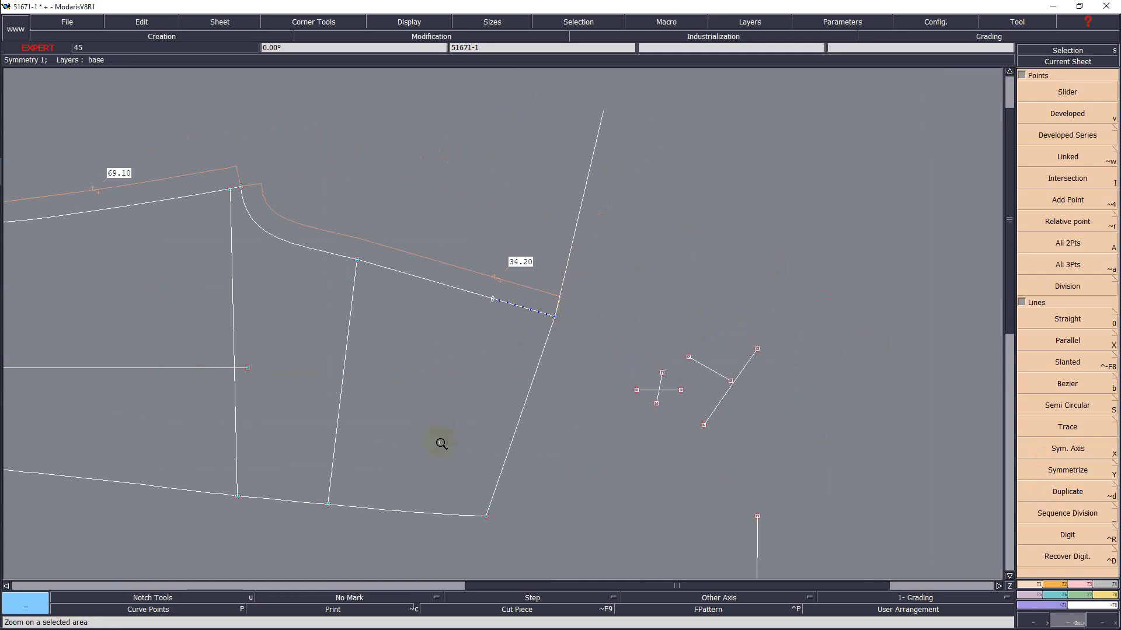
# - Symmetrize the upper piece's lower side seam, its upper leg seam and the hem line across the same axis
pyautogui.hotkey('shift', 'y')
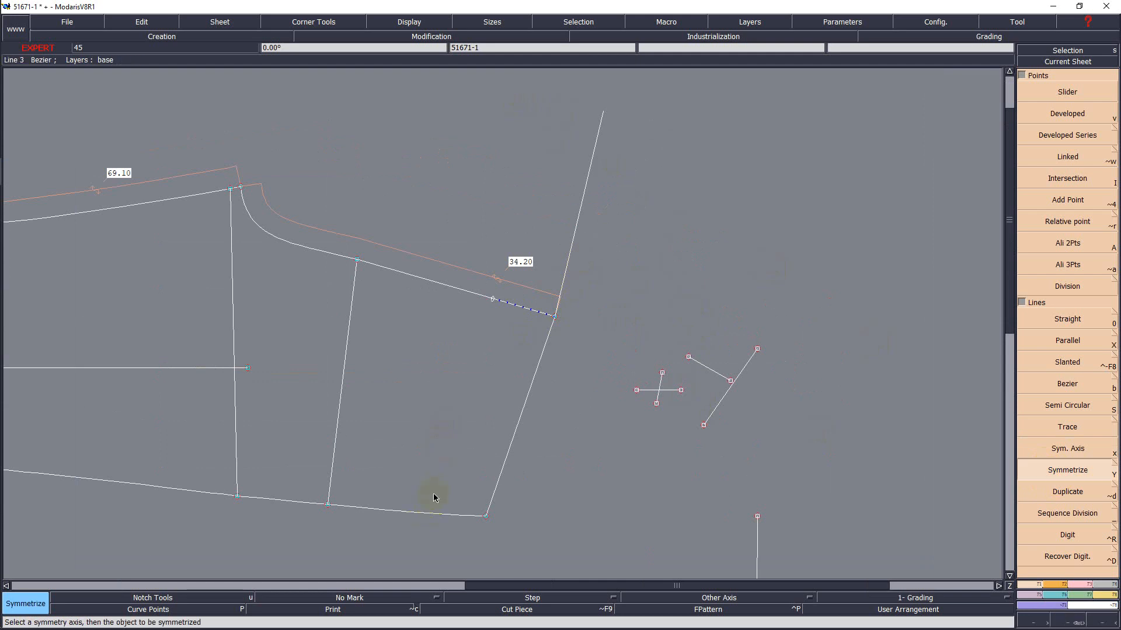
pyautogui.click(411, 515)
pyautogui.click(153, 204)
pyautogui.press('Home')
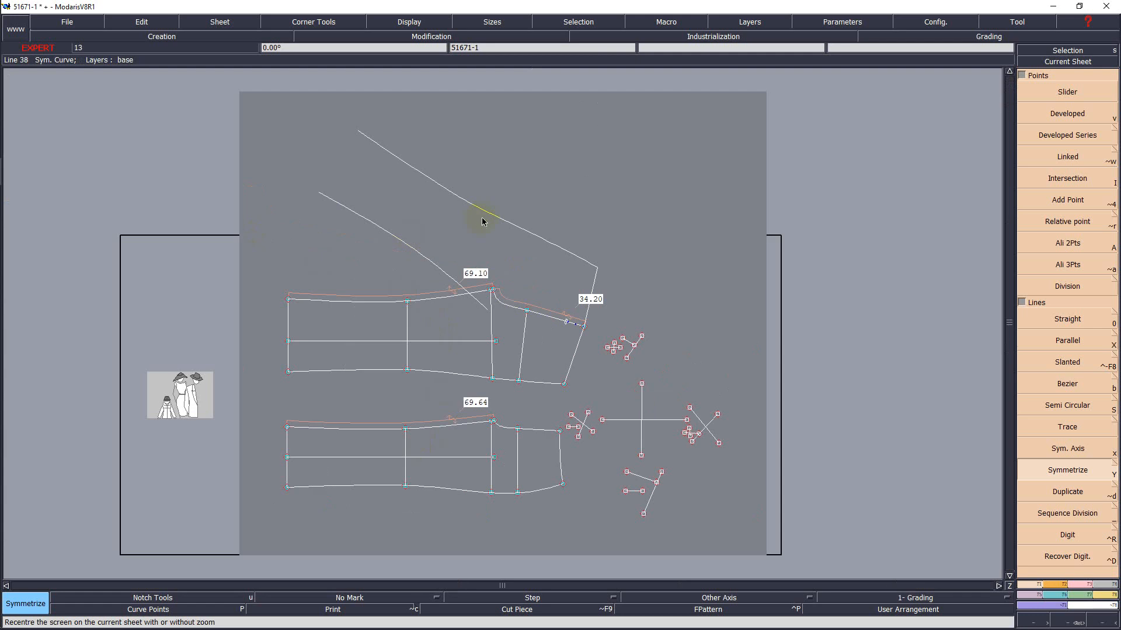
pyautogui.click(292, 322)
pyautogui.press('Return')
pyautogui.moveTo(609, 414); pyautogui.dragTo(609, 414)
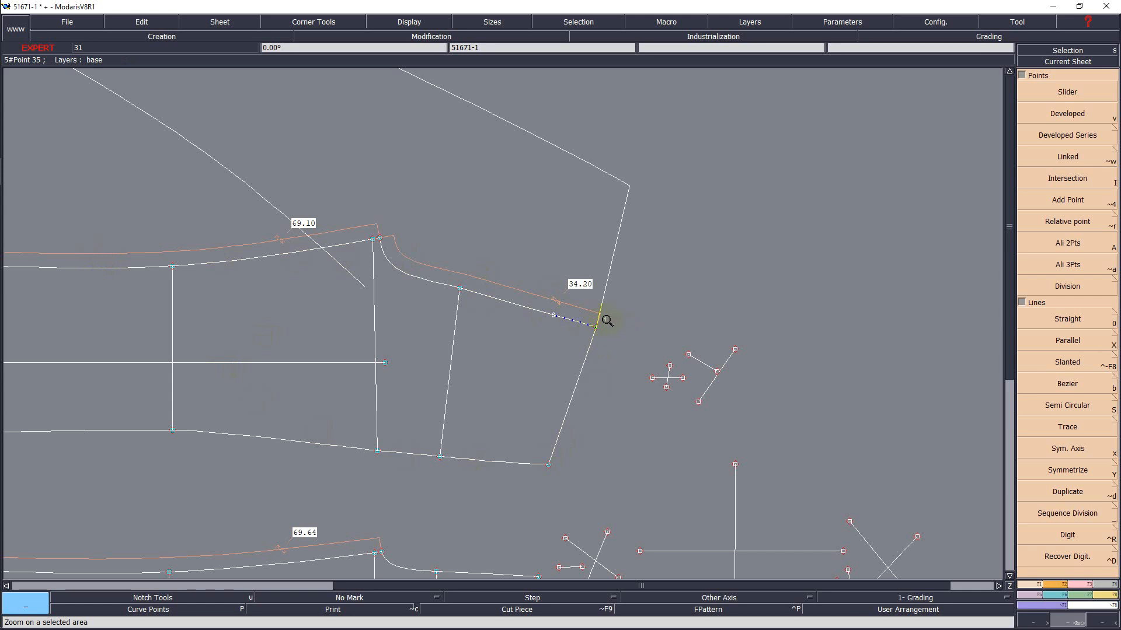
# - Undo the symmetrized outline lines and the symmetry axis on the upper piece
pyautogui.hotkey('ctrl', 'z')
pyautogui.hotkey('ctrl', 'z')
pyautogui.hotkey('ctrl', 'z')
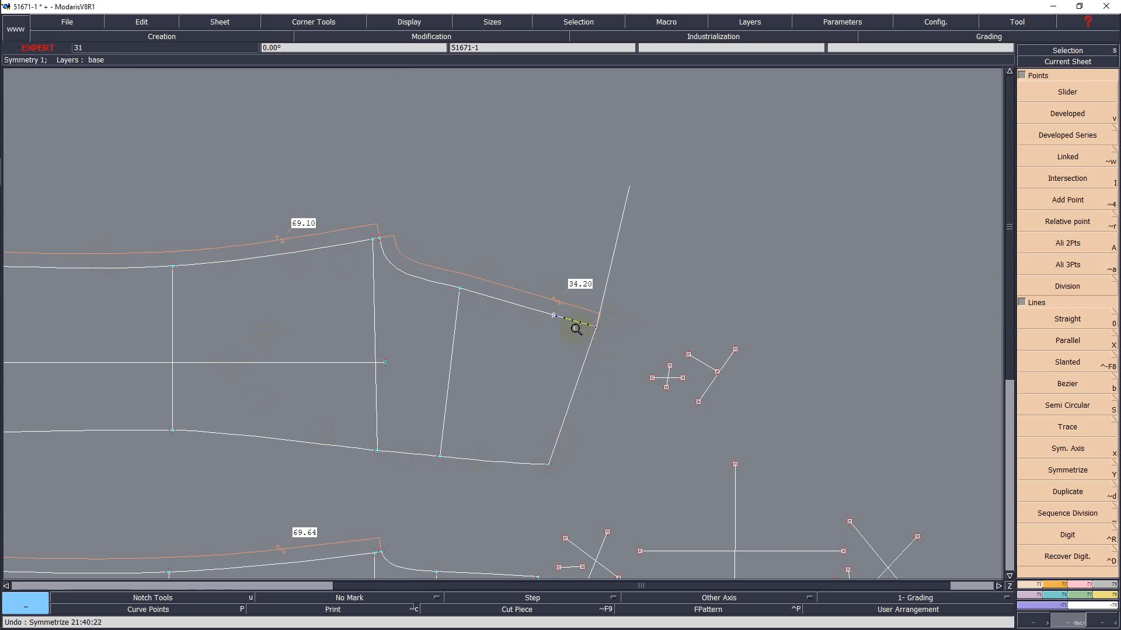
pyautogui.hotkey('ctrl', 'z')
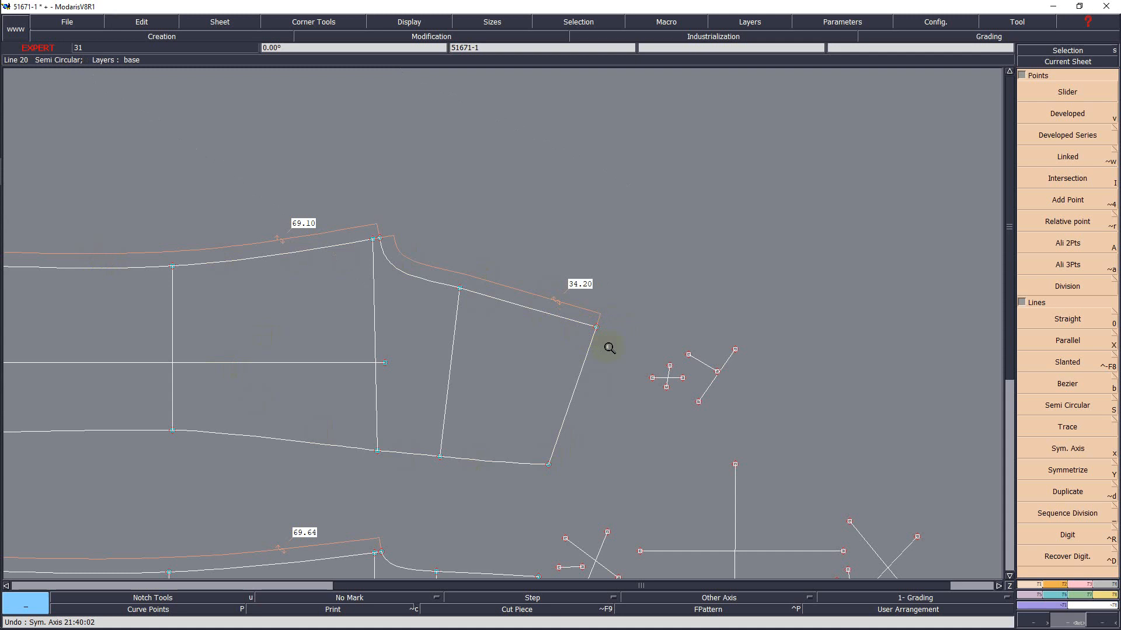
# - Try to move the crotch points of the upper piece
pyautogui.press('Home')
pyautogui.press('Return')
pyautogui.moveTo(251, 251); pyautogui.dragTo(640, 520)
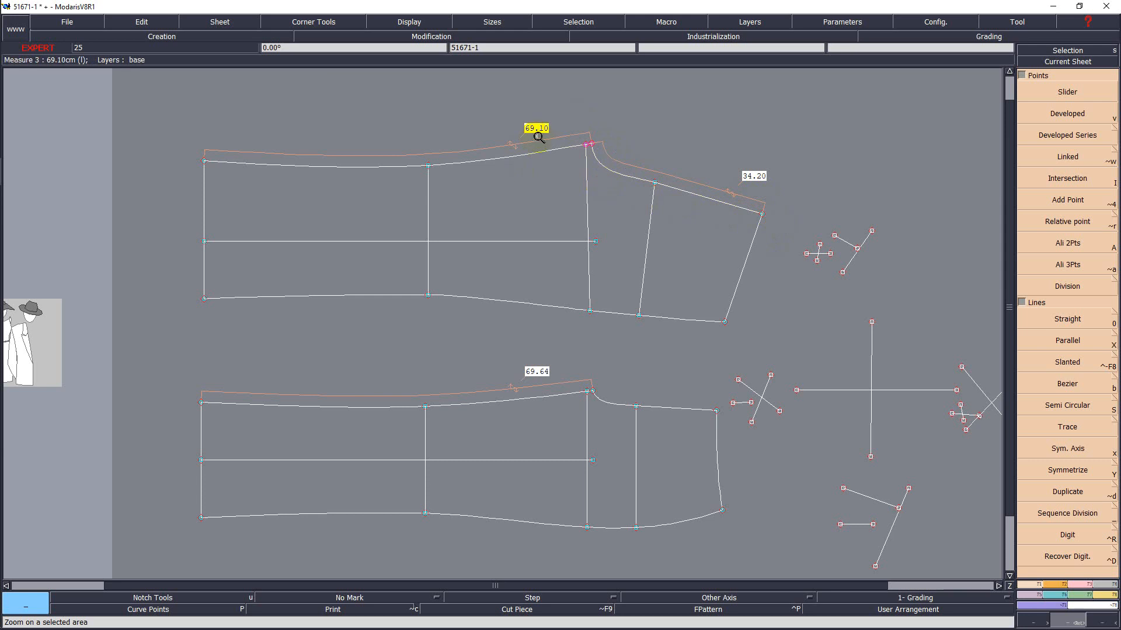
pyautogui.press('m')
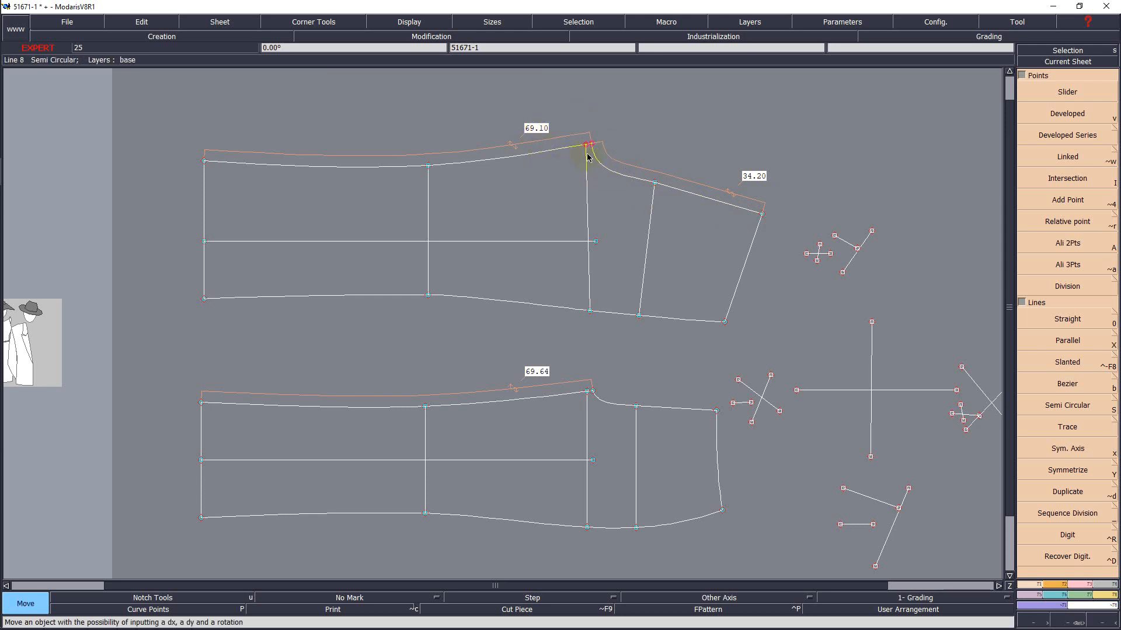
pyautogui.click(591, 147)
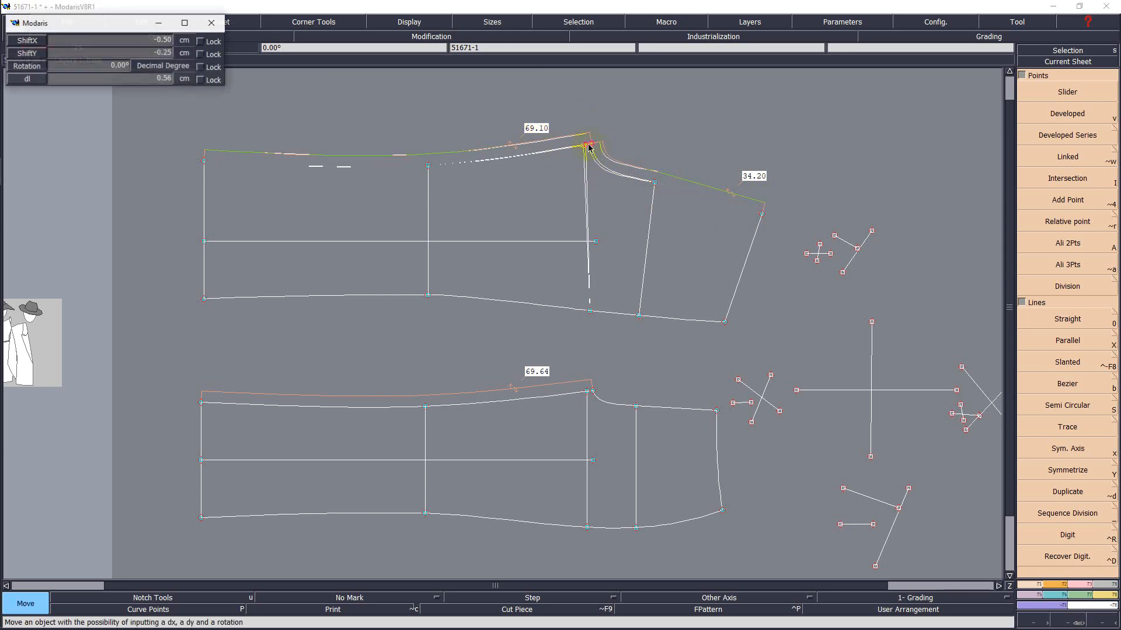
pyautogui.click(589, 148)
pyautogui.hotkey('ctrl', 'z')
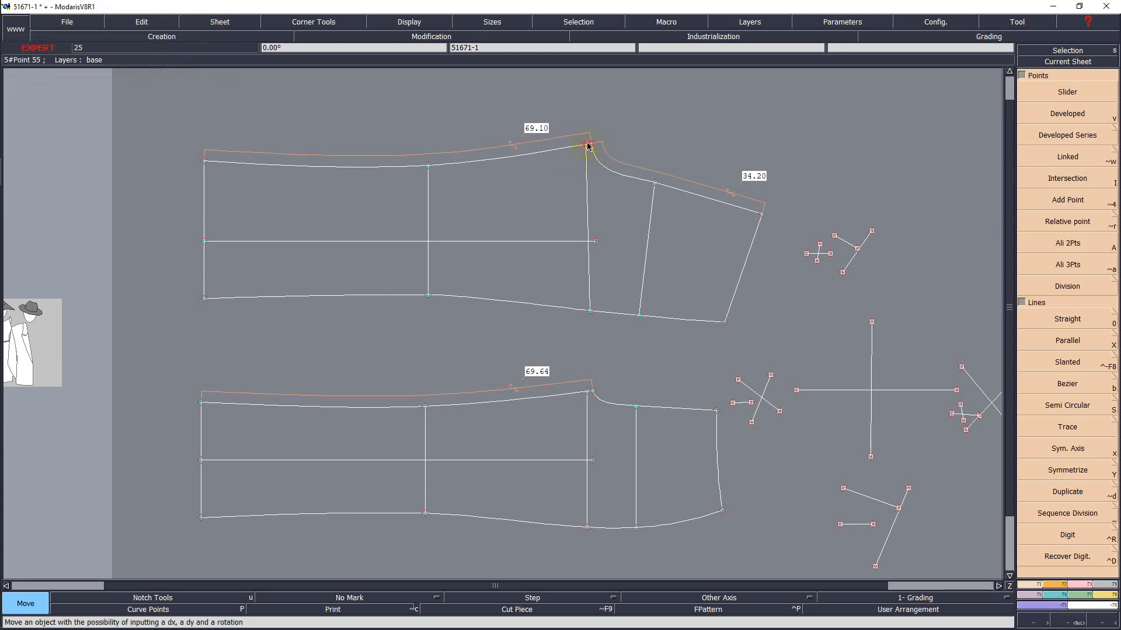
# - Turn on Print to keep a reference copy of the current outlines of both trouser pieces
pyautogui.click(322, 601)
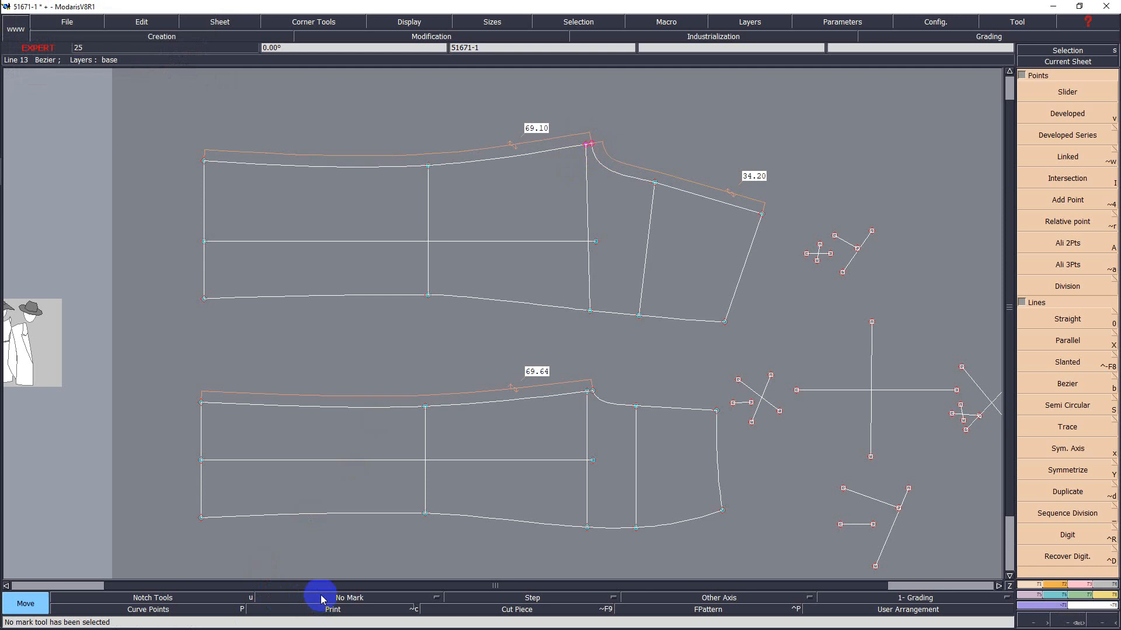
pyautogui.press('F2')
pyautogui.press('F3')
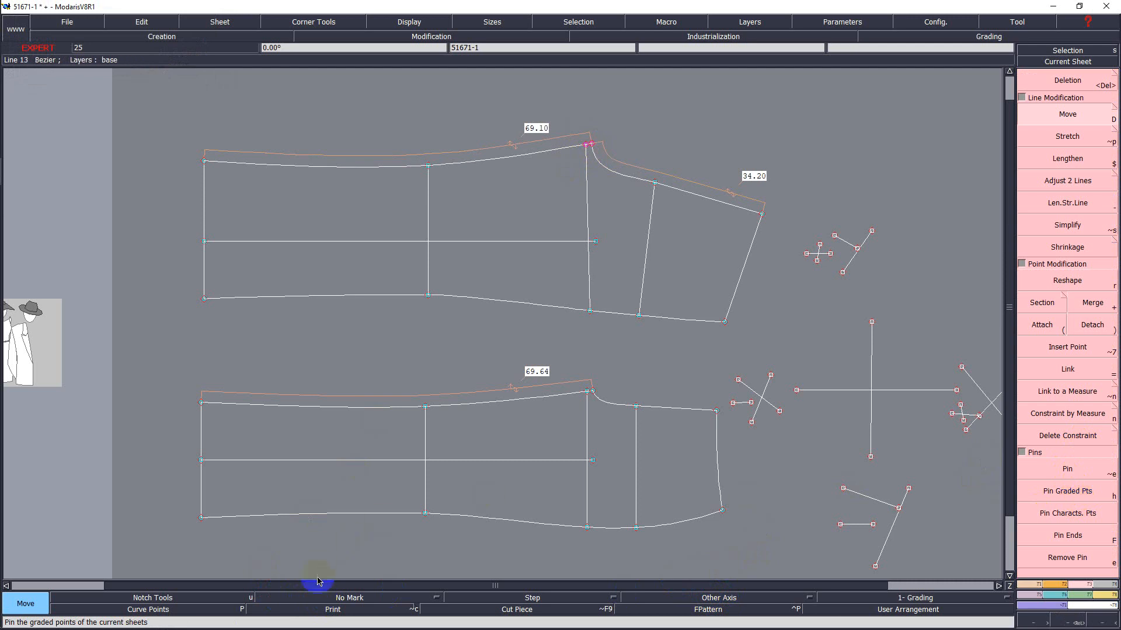
pyautogui.click(323, 610)
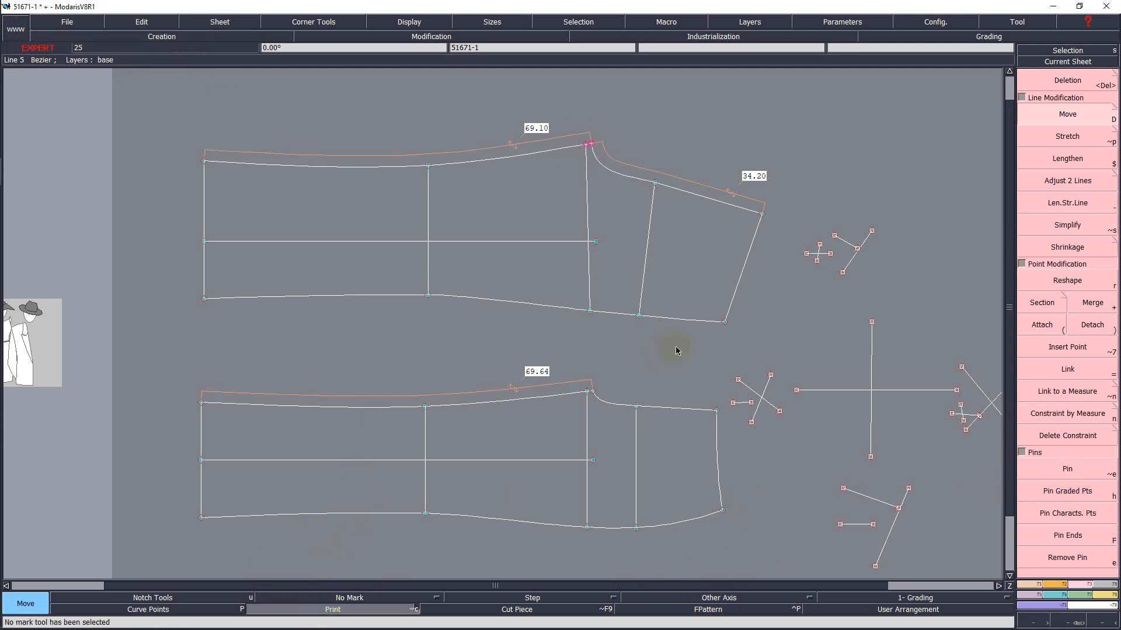
# - Move the upper piece's crotch points by a ShiftX of 0 and a ShiftY of 0.50 cm
pyautogui.click(590, 144)
pyautogui.press('Down')
pyautogui.write('0')
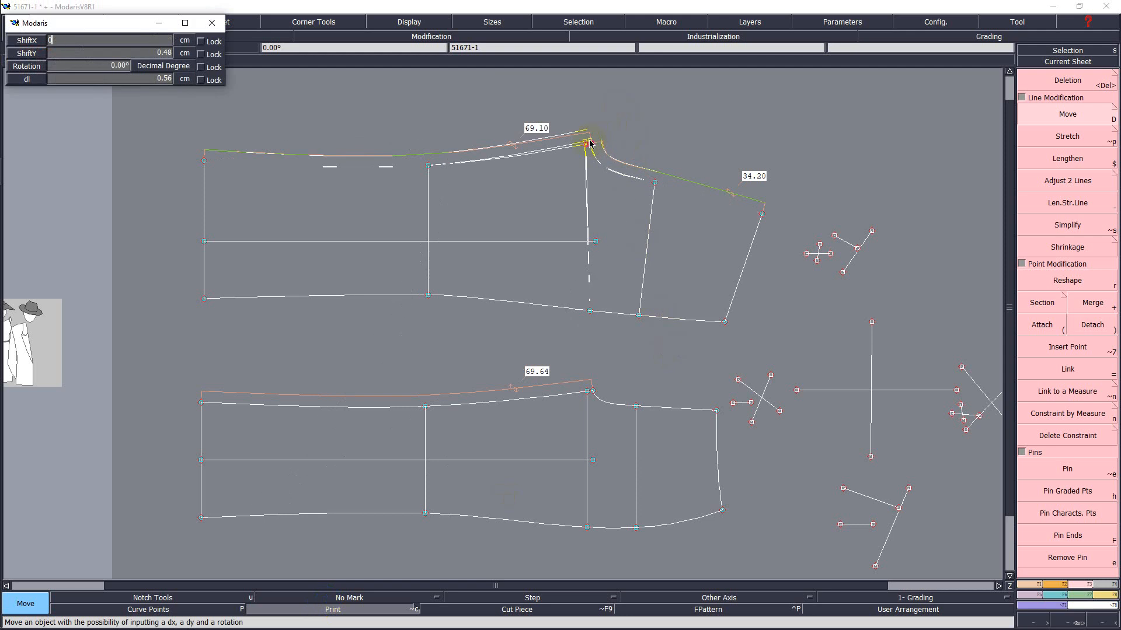
pyautogui.press('Down')
pyautogui.write('.')
pyautogui.press('Down')
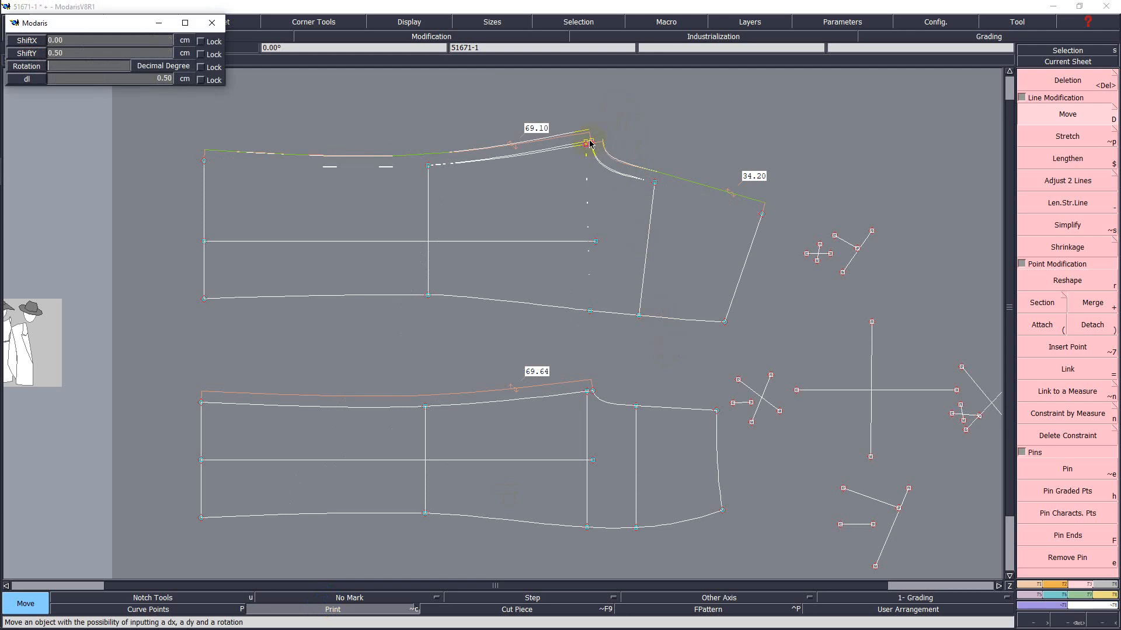
pyautogui.press('Return')
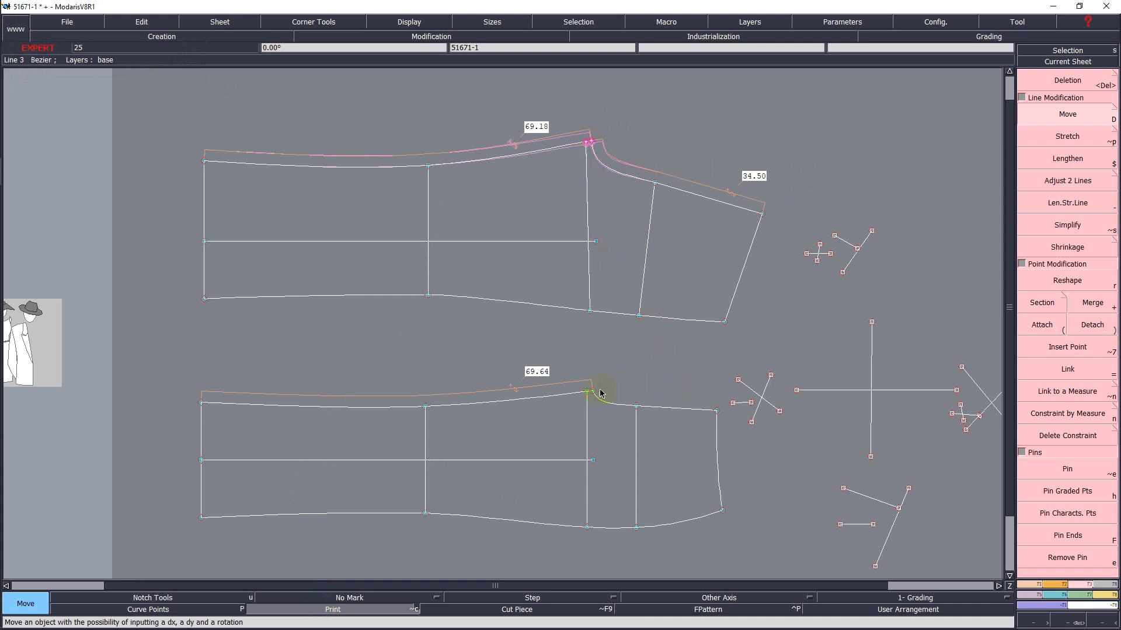
# - Move the lower piece's crotch points by a ShiftX of 0 and a ShiftY of -0.50 cm
pyautogui.moveTo(565, 370); pyautogui.dragTo(606, 425)
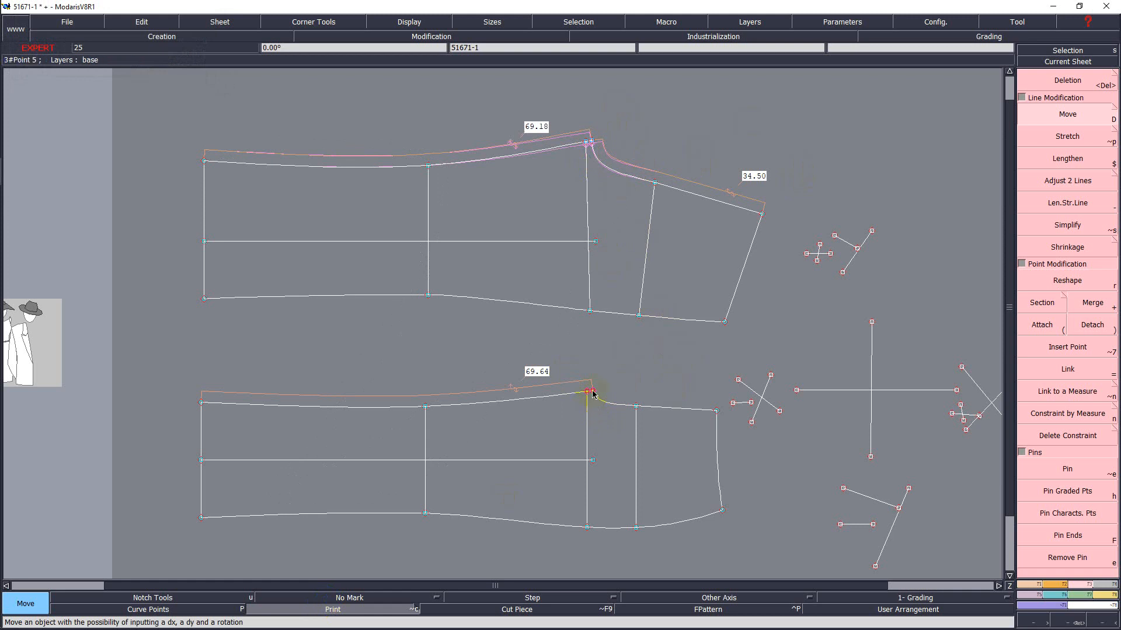
pyautogui.click(592, 394)
pyautogui.press('Tab')
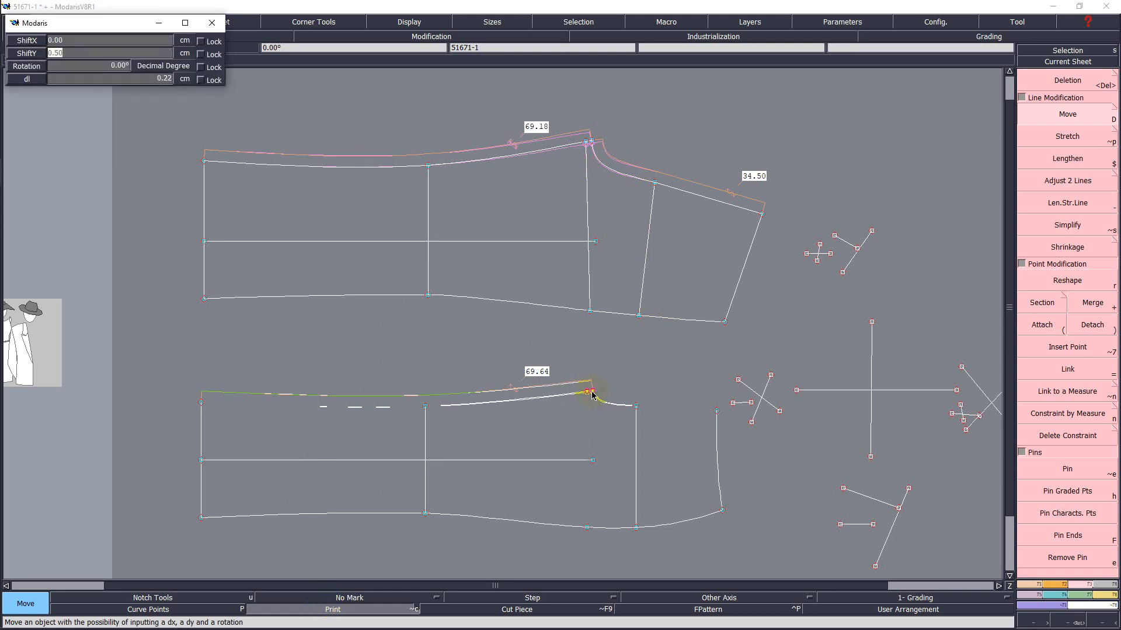
pyautogui.write('-.5')
pyautogui.press('Tab')
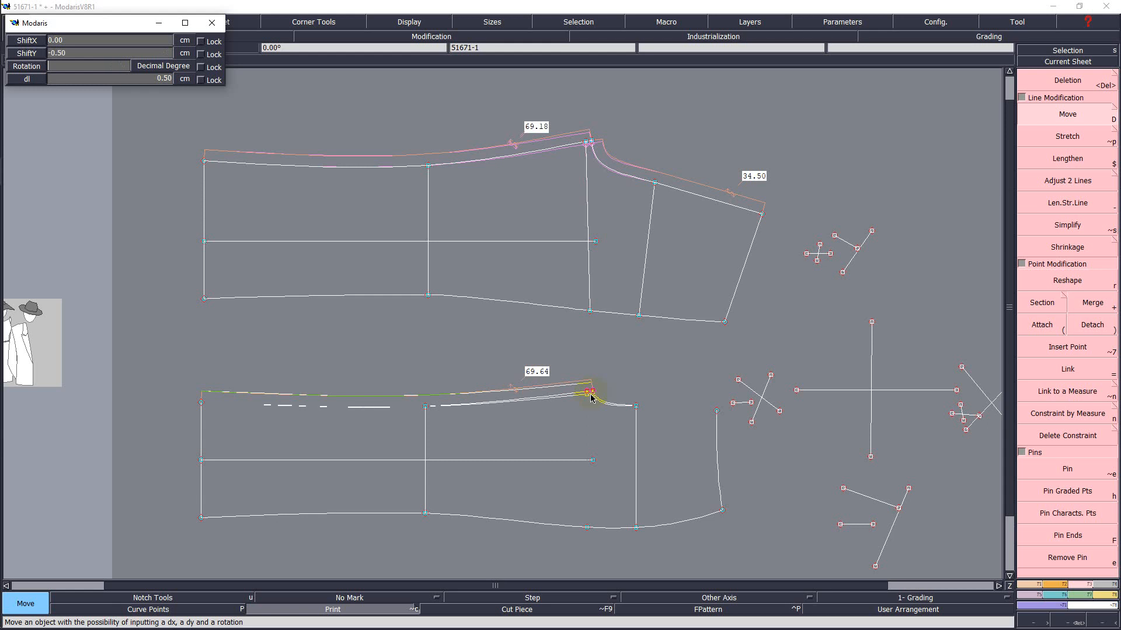
pyautogui.press('Return')
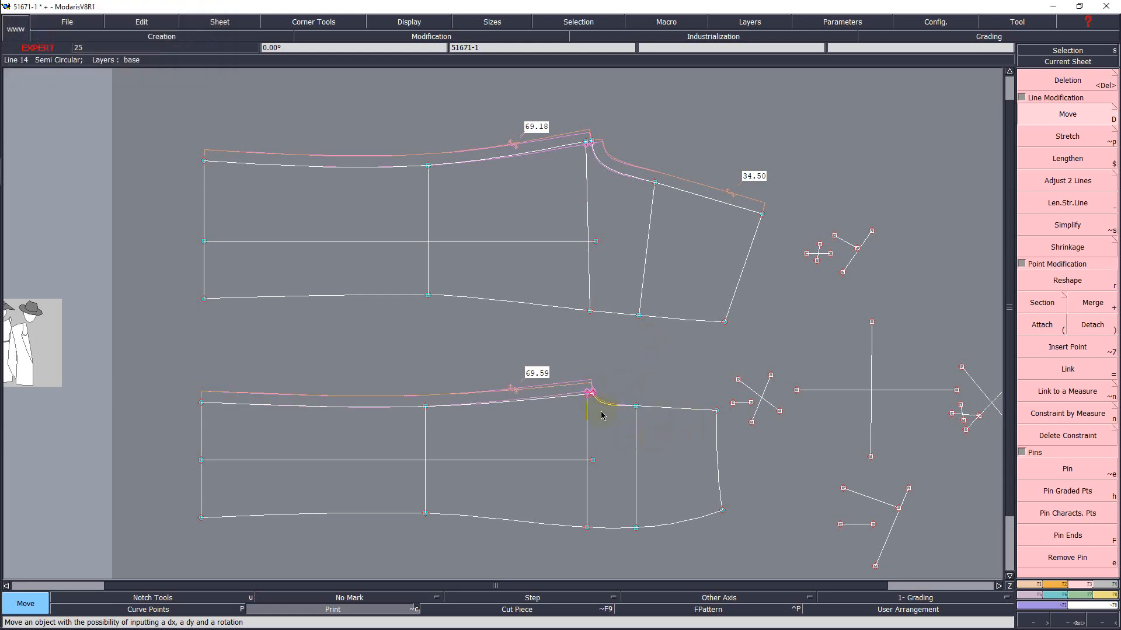
pyautogui.press('Return')
pyautogui.moveTo(510, 369); pyautogui.dragTo(734, 529)
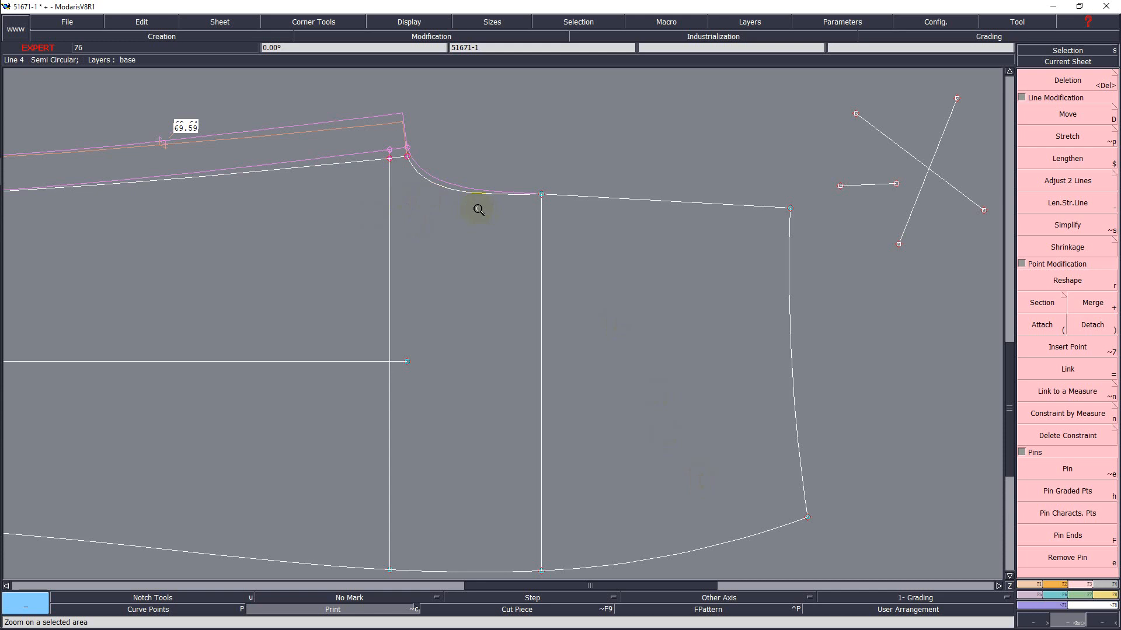
# - Move the upper piece's waist corner on the rise seam by a ShiftX of -0.30 cm and a ShiftY of 0
pyautogui.press('Home')
pyautogui.moveTo(391, 229); pyautogui.dragTo(570, 415)
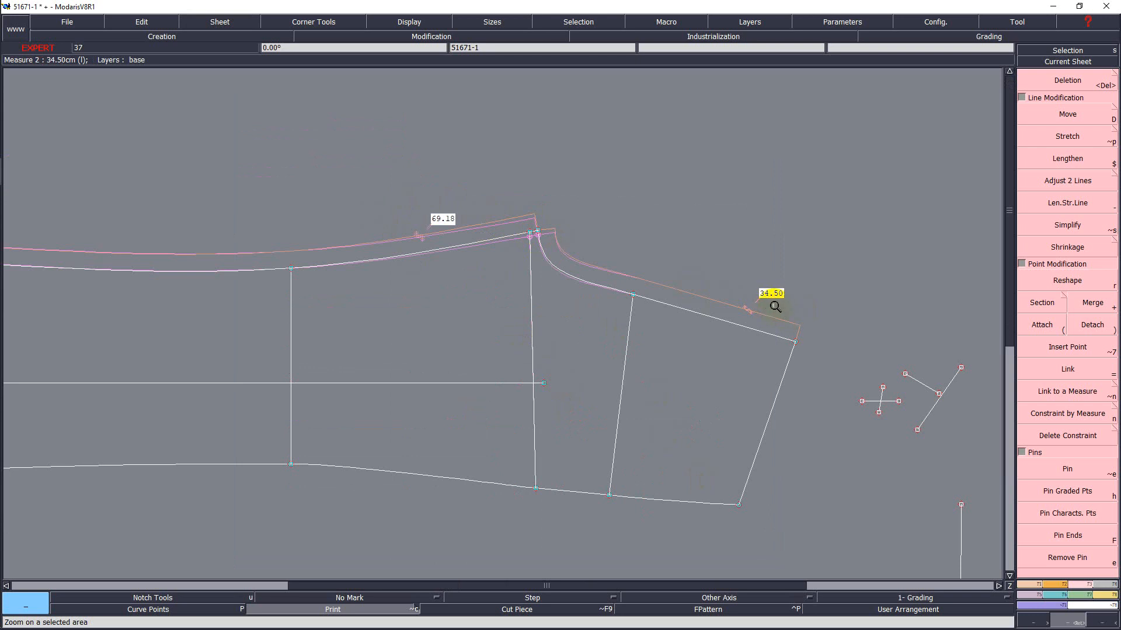
pyautogui.moveTo(760, 308); pyautogui.dragTo(821, 412)
pyautogui.hotkey('shift', 'd')
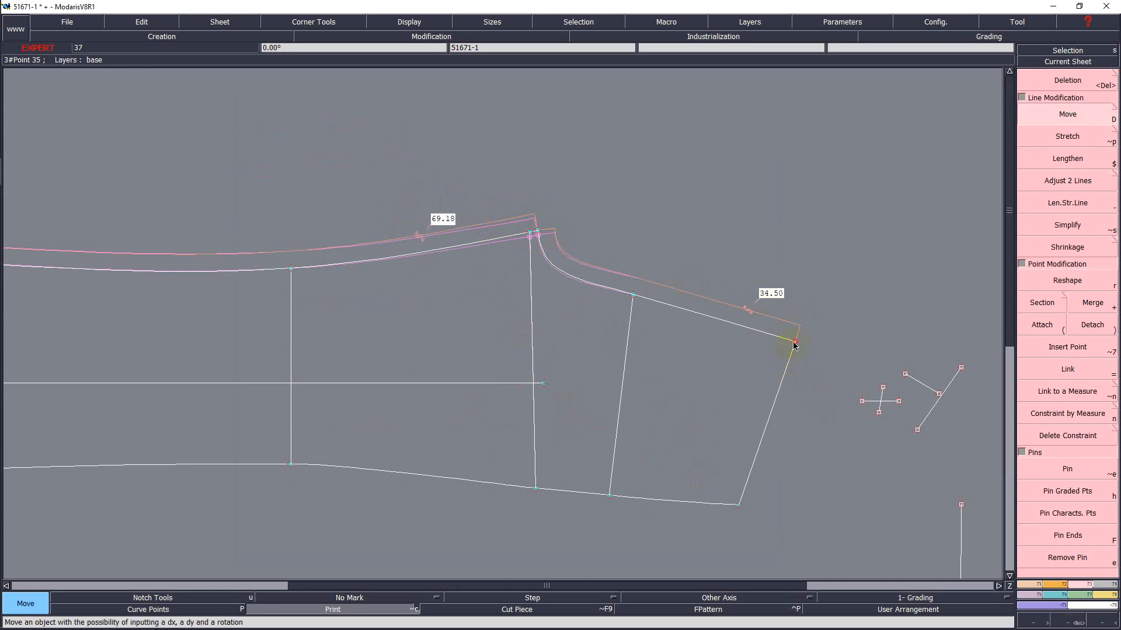
pyautogui.click(789, 345)
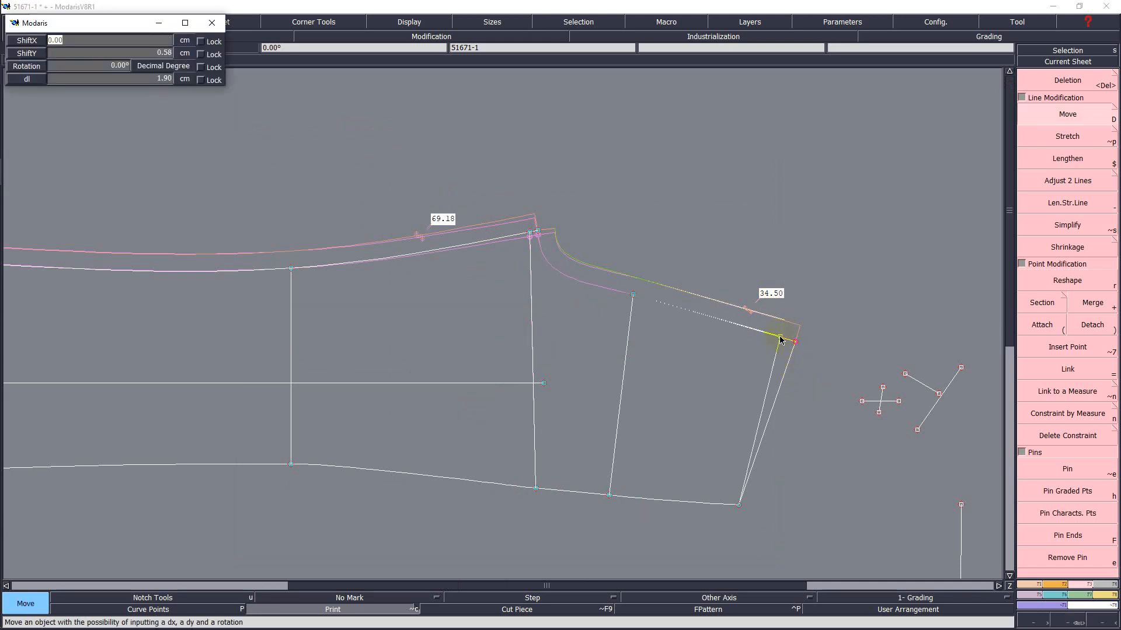
pyautogui.write('-0.3')
pyautogui.press('Tab')
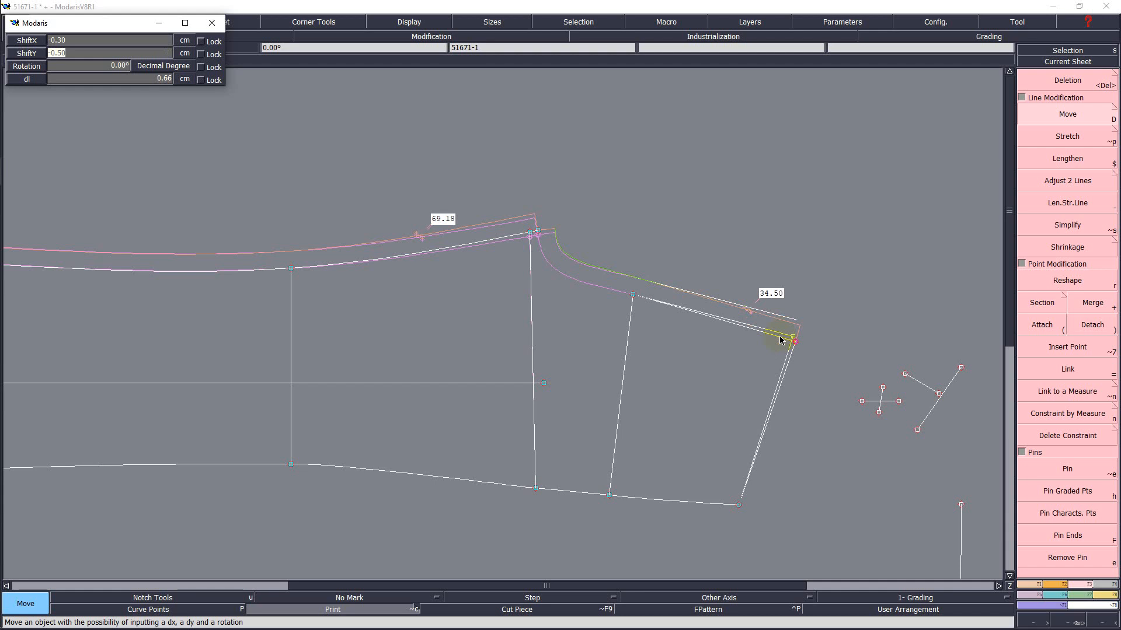
pyautogui.write('0')
pyautogui.press('Tab')
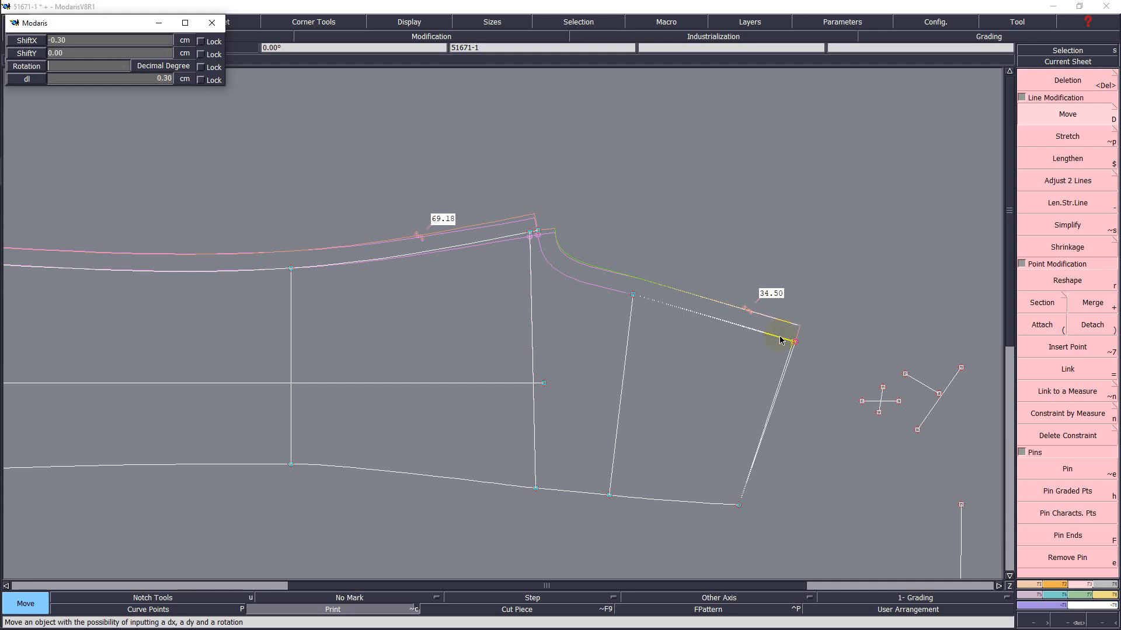
pyautogui.press('Tab')
pyautogui.press('Return')
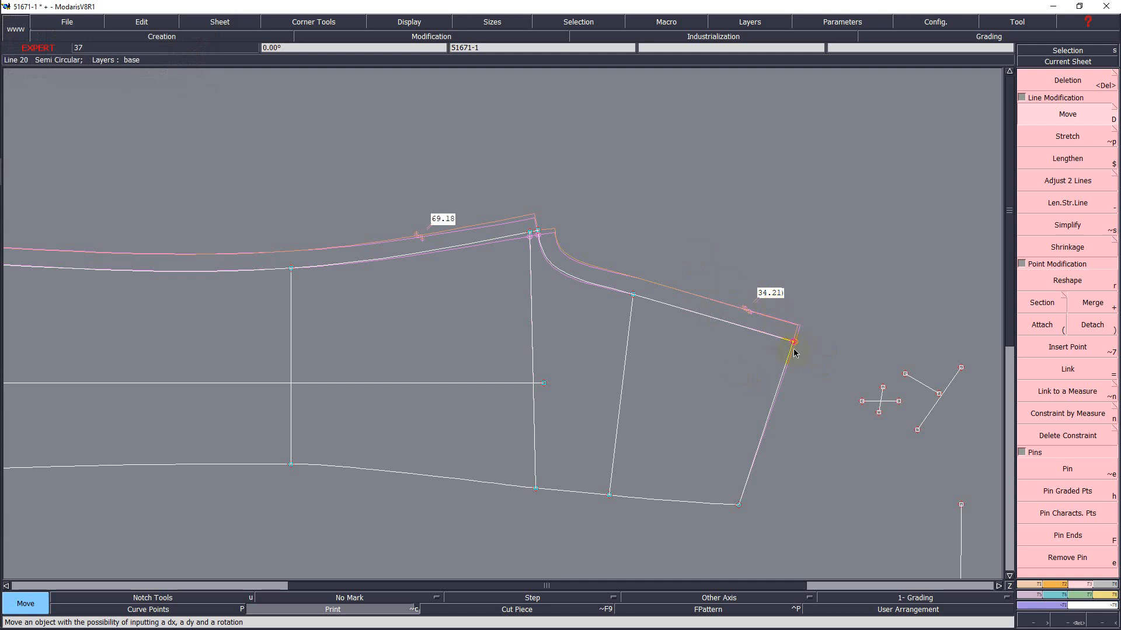
# - Clear the printed reference outlines of the earlier shapes from both pieces
pyautogui.press('Home')
pyautogui.press('Return')
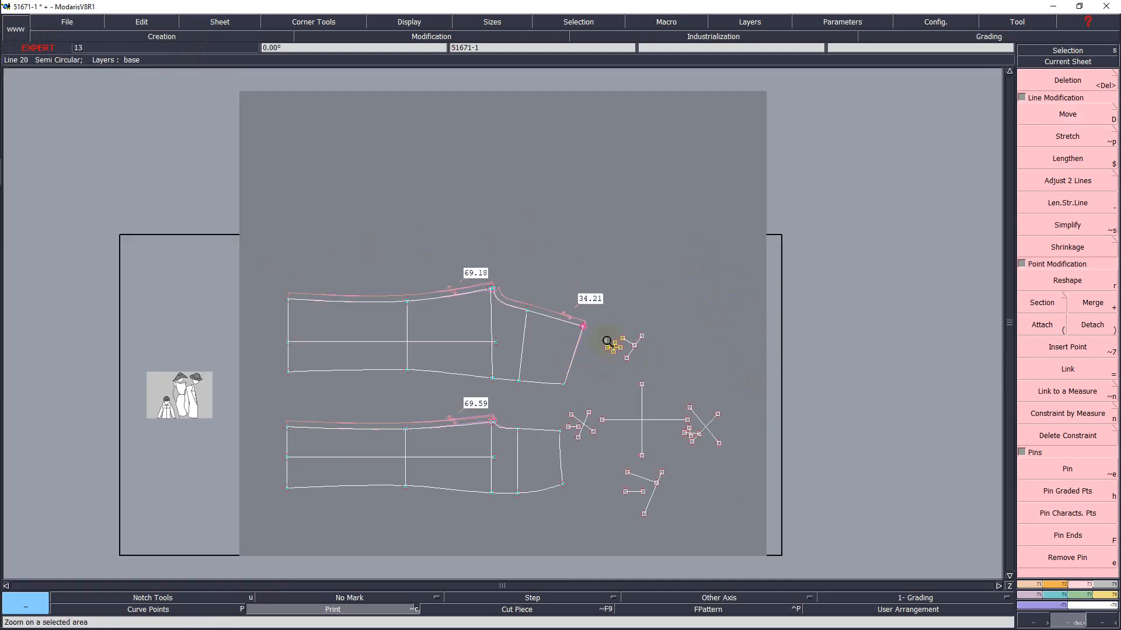
pyautogui.moveTo(322, 247); pyautogui.dragTo(598, 459)
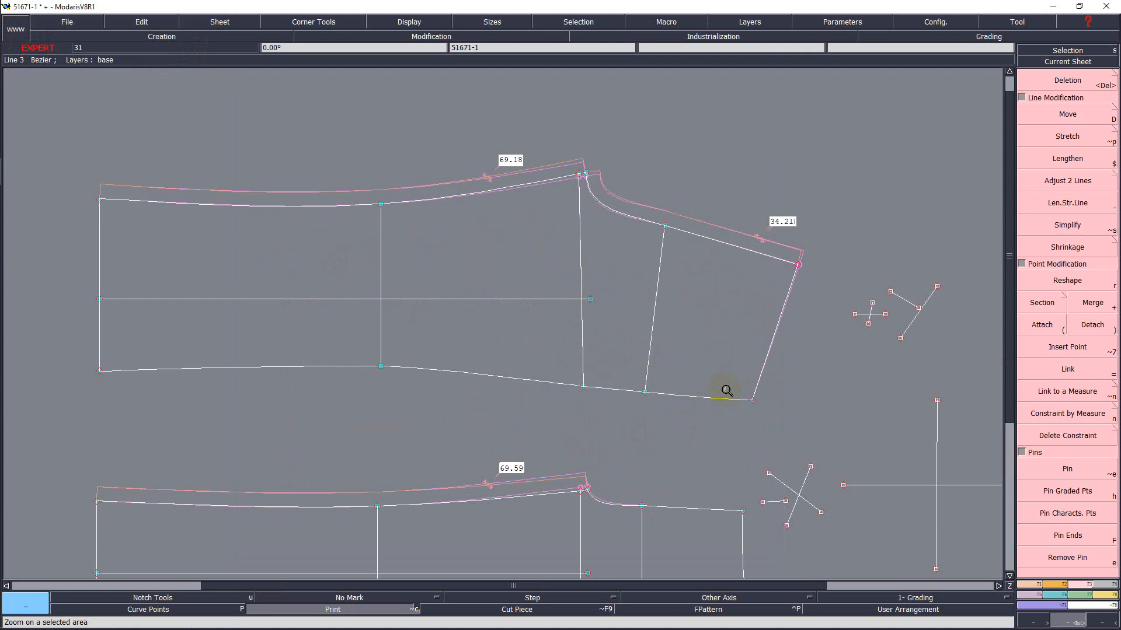
pyautogui.click(353, 601)
pyautogui.click(355, 609)
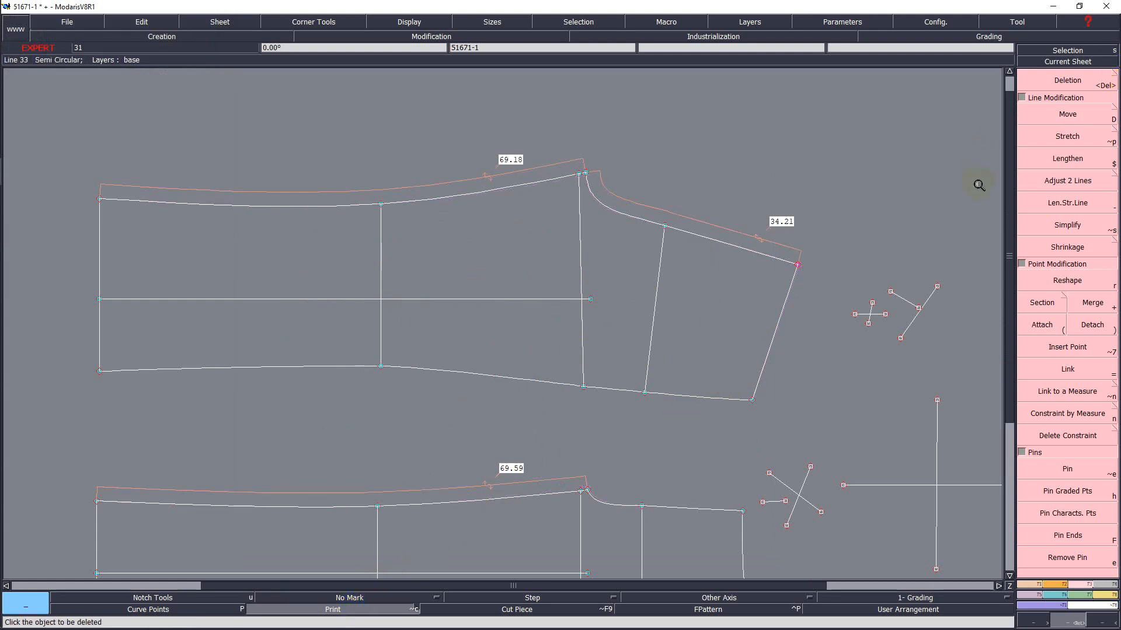
# - Measure the angle between the rise seam and the waistline at the upper piece's waist corner, and display the measurement table
pyautogui.press('F8')
pyautogui.click(1094, 111)
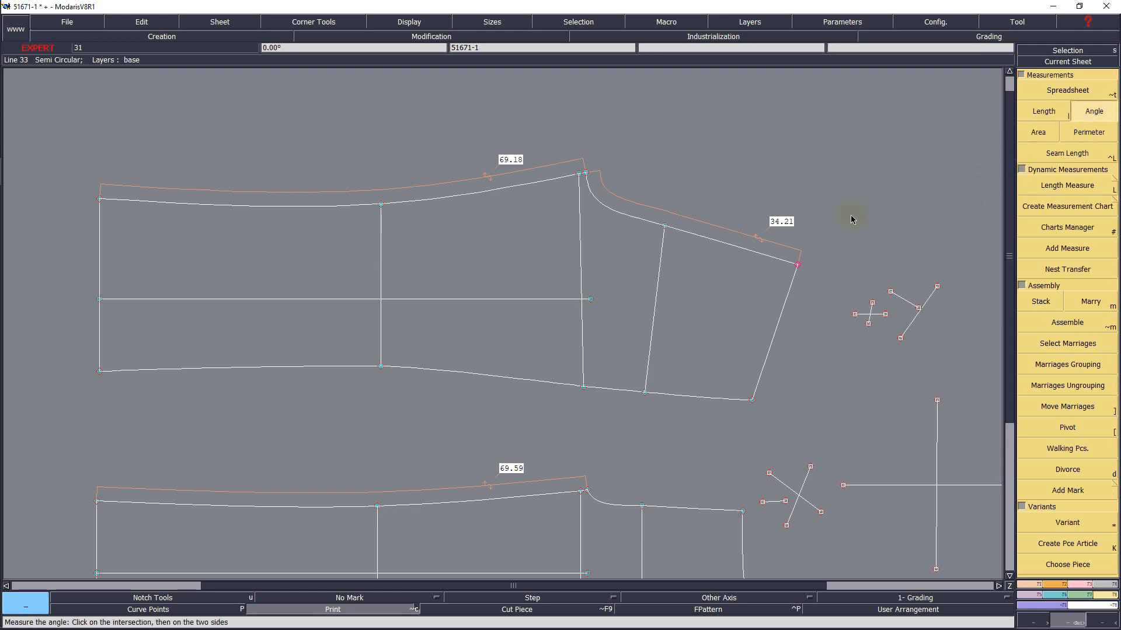
pyautogui.click(797, 264)
pyautogui.click(740, 248)
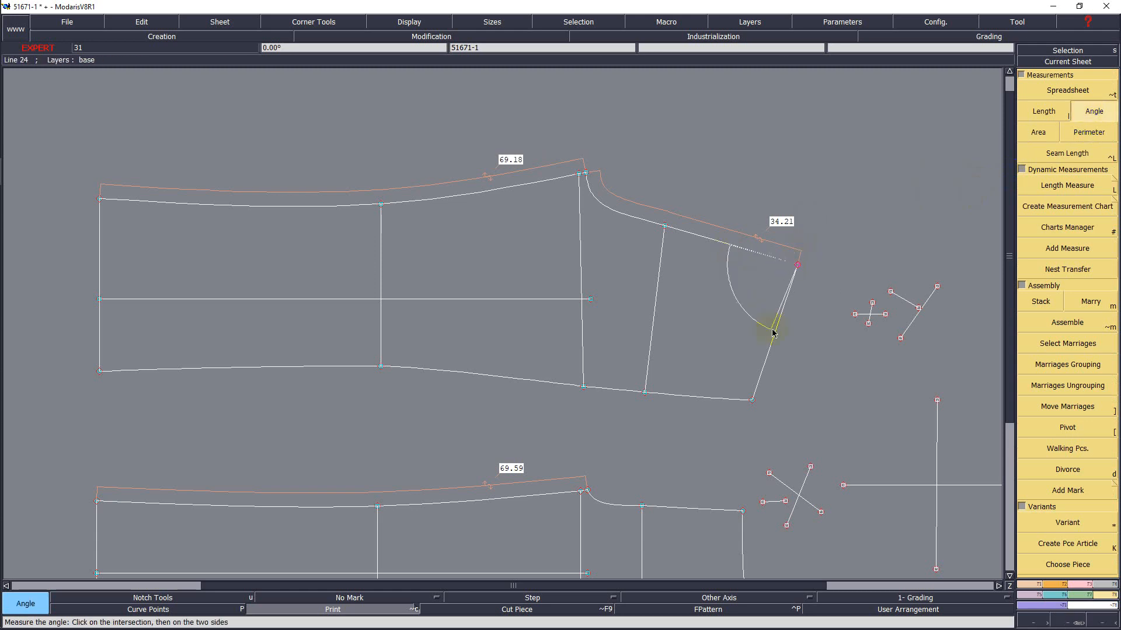
pyautogui.click(780, 327)
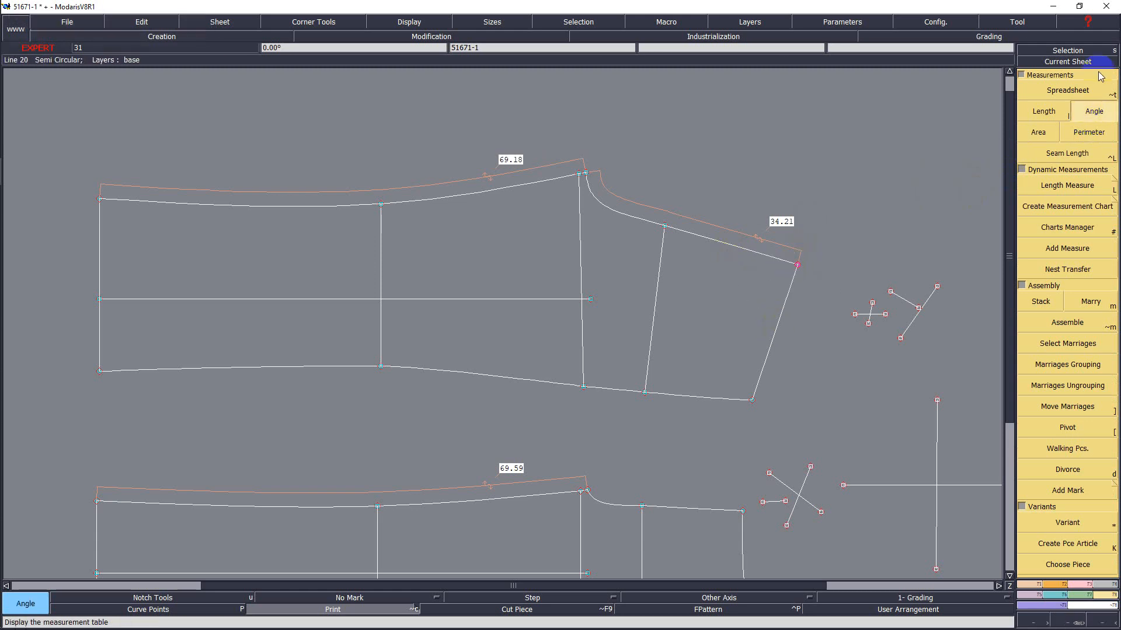
pyautogui.click(1063, 92)
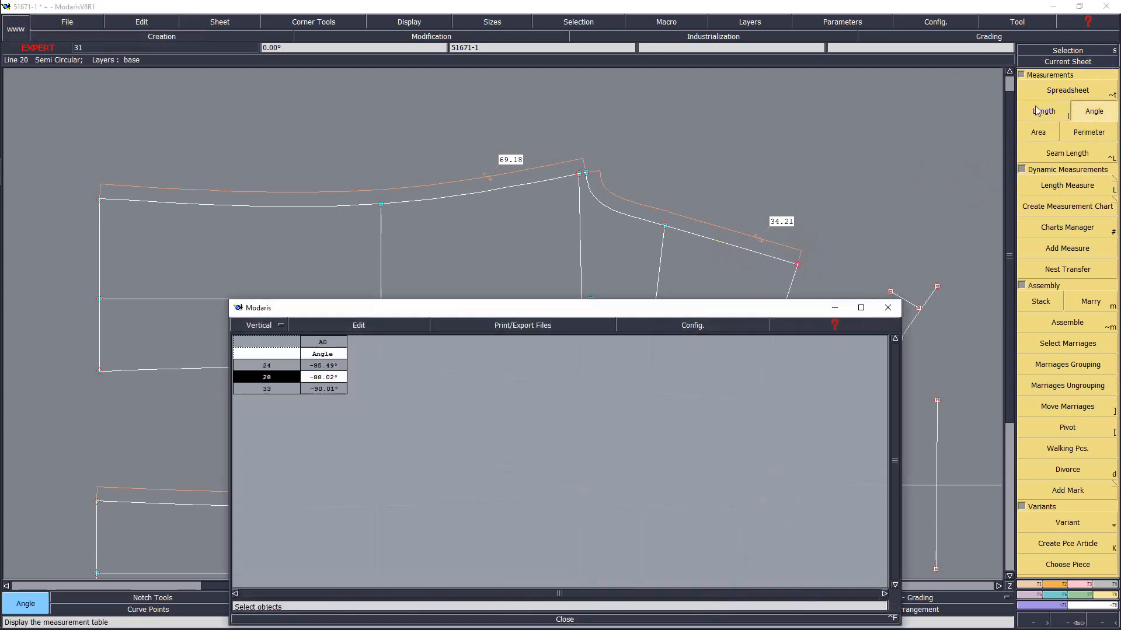
# - Erase the angle readings from the measurement table and close it
pyautogui.click(349, 331)
pyautogui.click(325, 380)
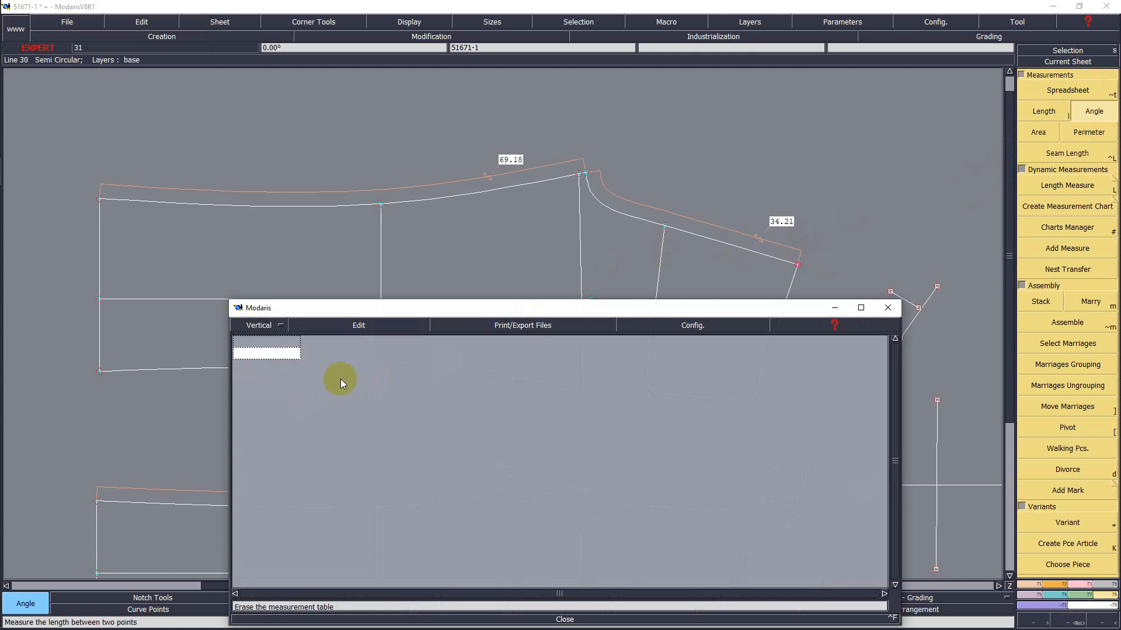
pyautogui.click(565, 619)
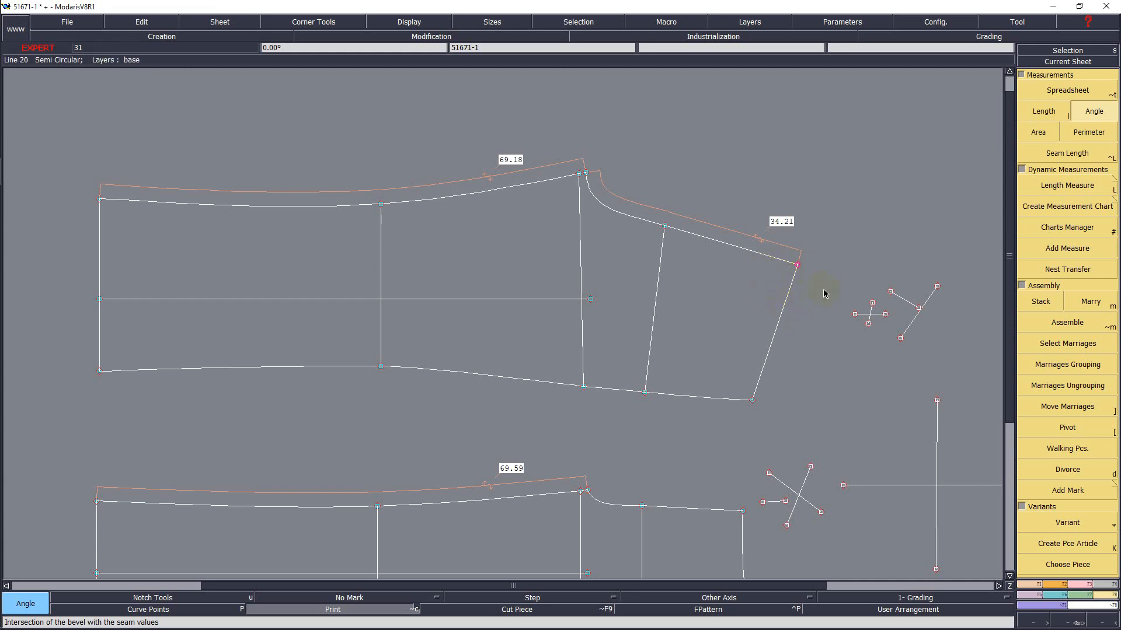
# - Display the measurement table for the repeated angle check and erase its contents
pyautogui.press('z')
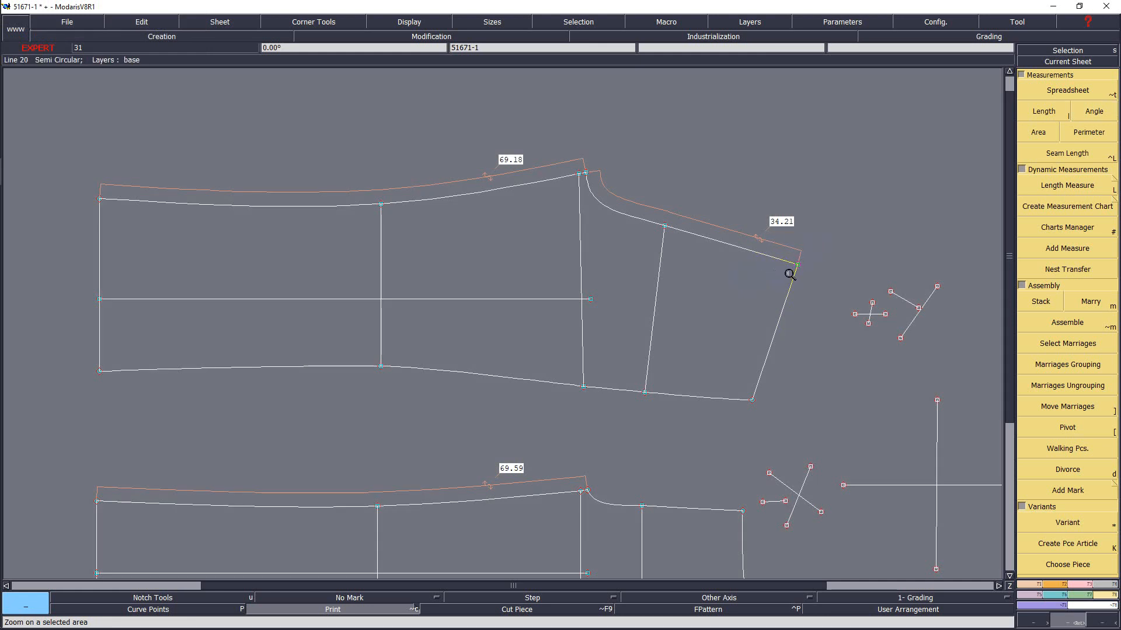
pyautogui.click(1067, 90)
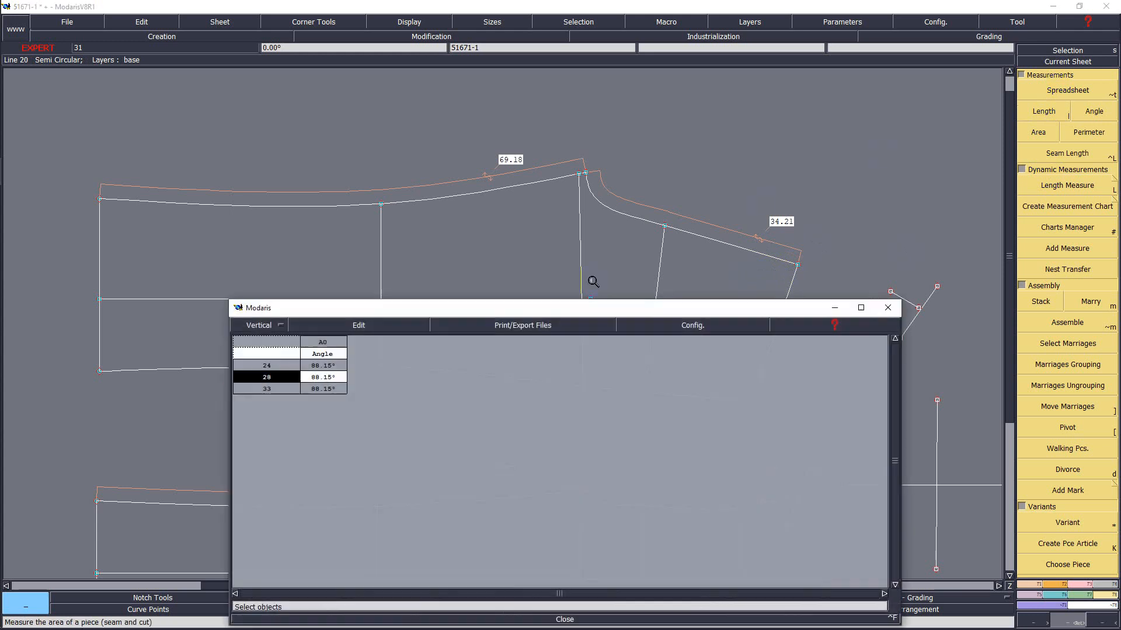
pyautogui.click(358, 325)
pyautogui.click(325, 380)
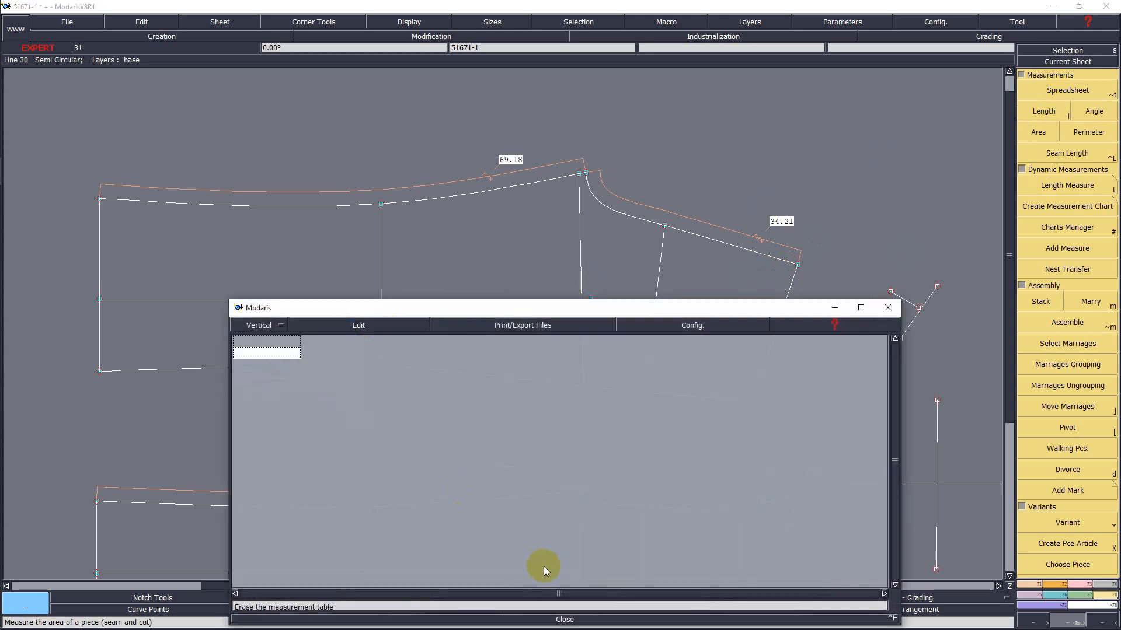
# - Close the measurement table and shift the upper piece's crotch points by -0.30 cm horizontally and 0 cm vertically
pyautogui.click(564, 620)
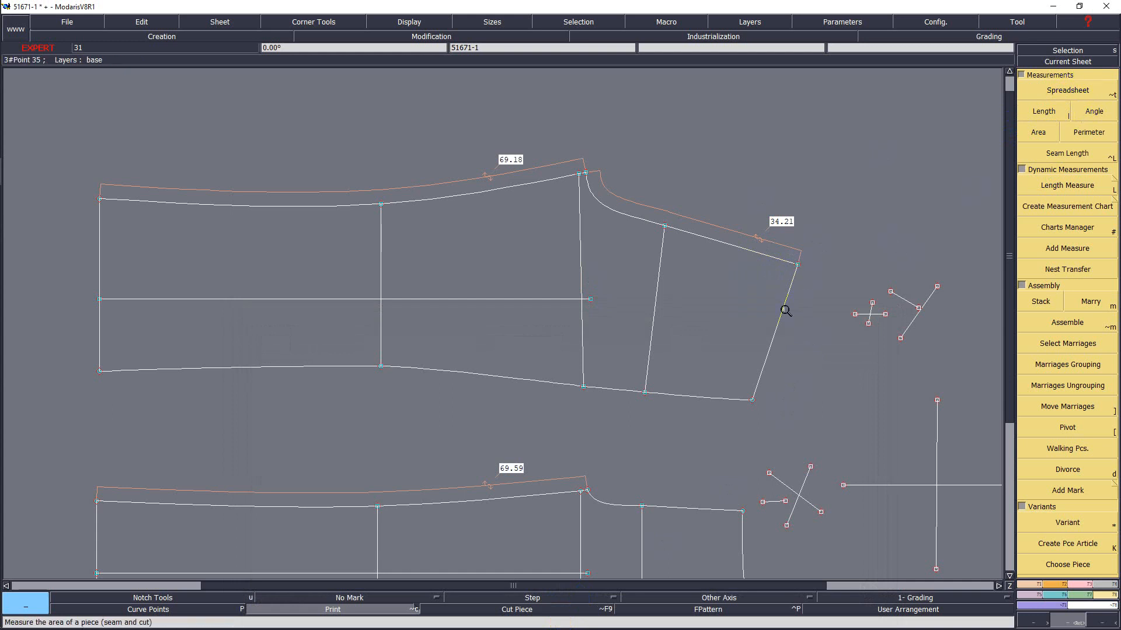
pyautogui.press('Home')
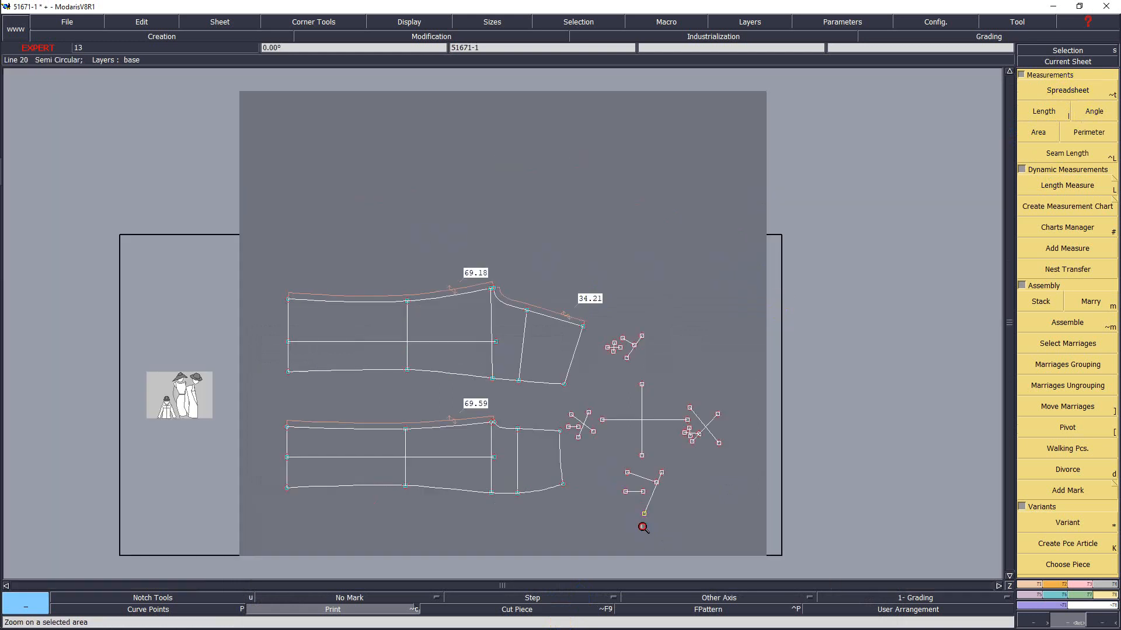
pyautogui.moveTo(642, 527); pyautogui.dragTo(647, 533)
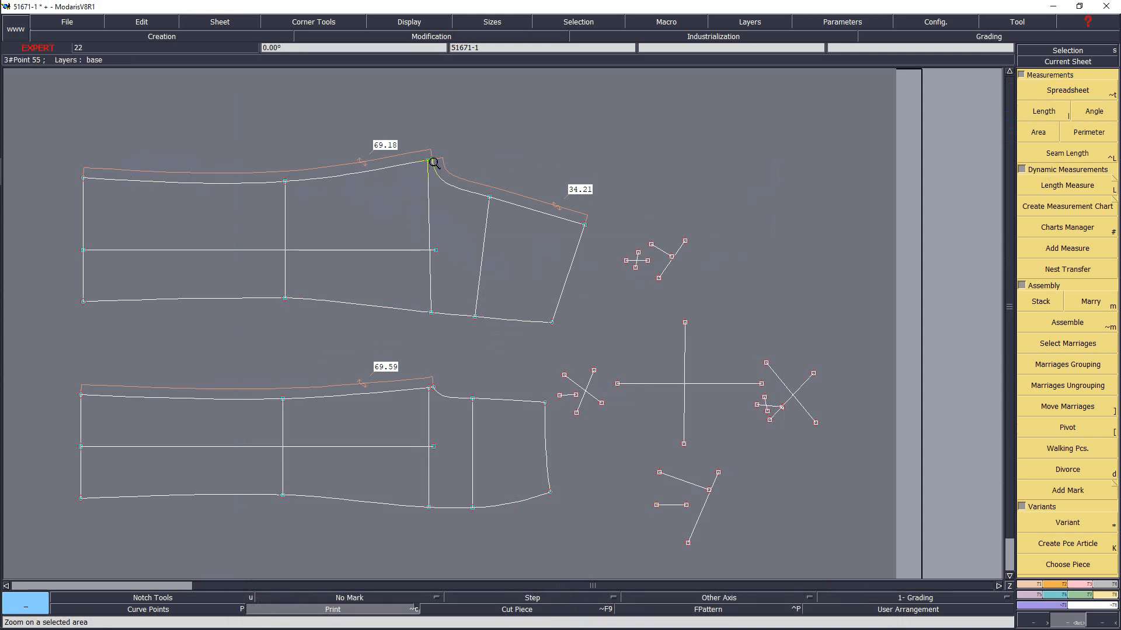
pyautogui.moveTo(407, 137); pyautogui.dragTo(448, 185)
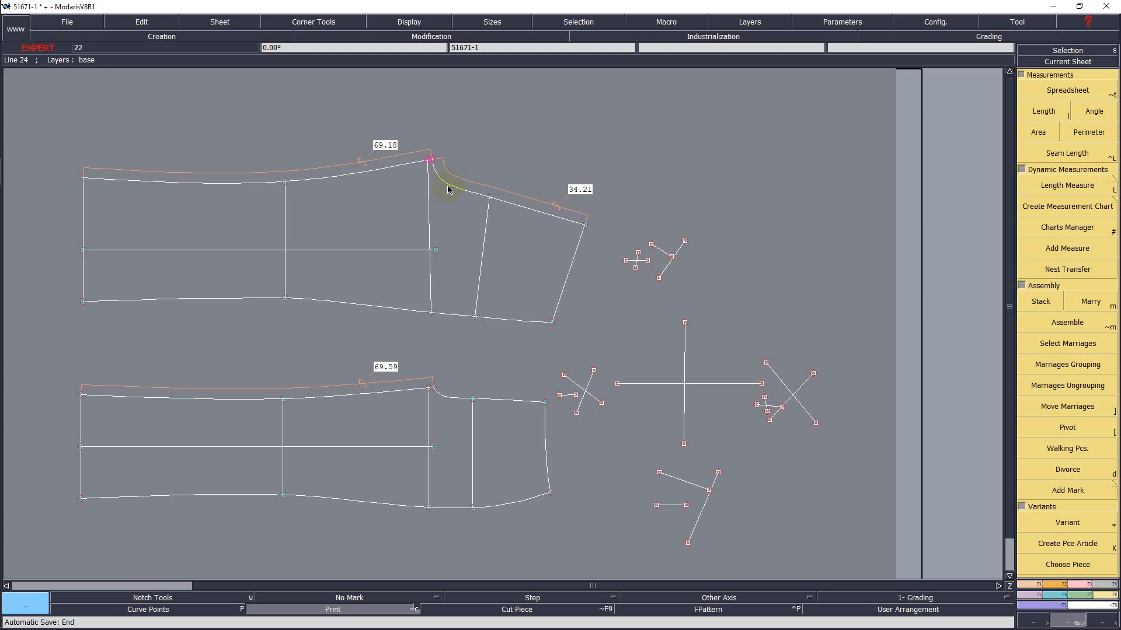
pyautogui.press('v')
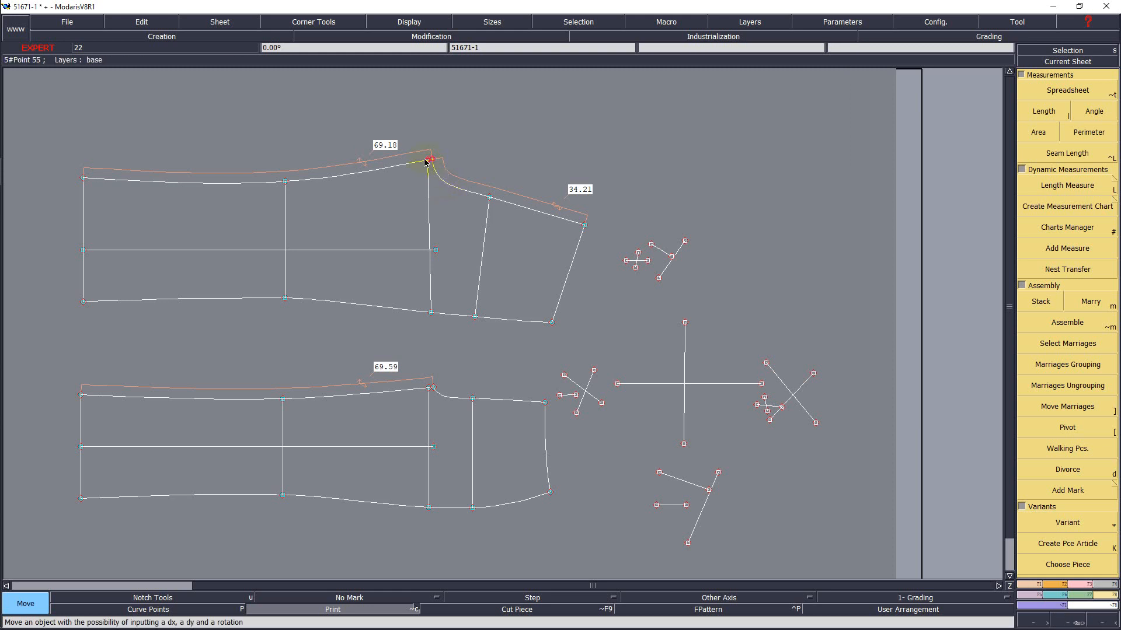
pyautogui.click(424, 161)
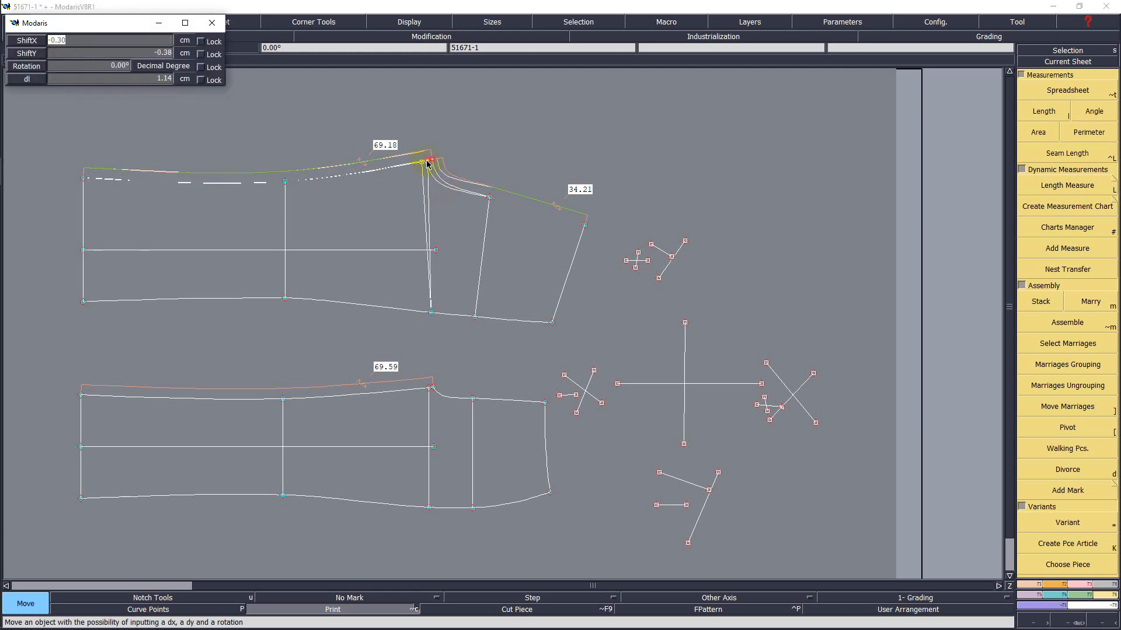
pyautogui.write('-')
pyautogui.press('Return')
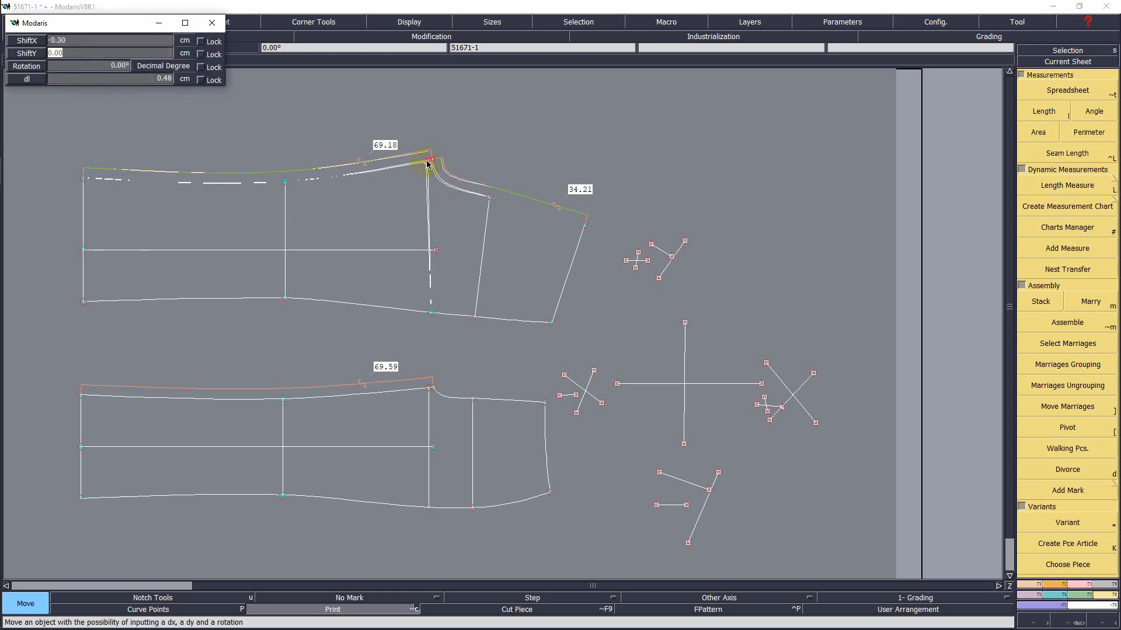
pyautogui.write('0')
pyautogui.press('Return')
pyautogui.press('Return')
pyautogui.click(601, 108)
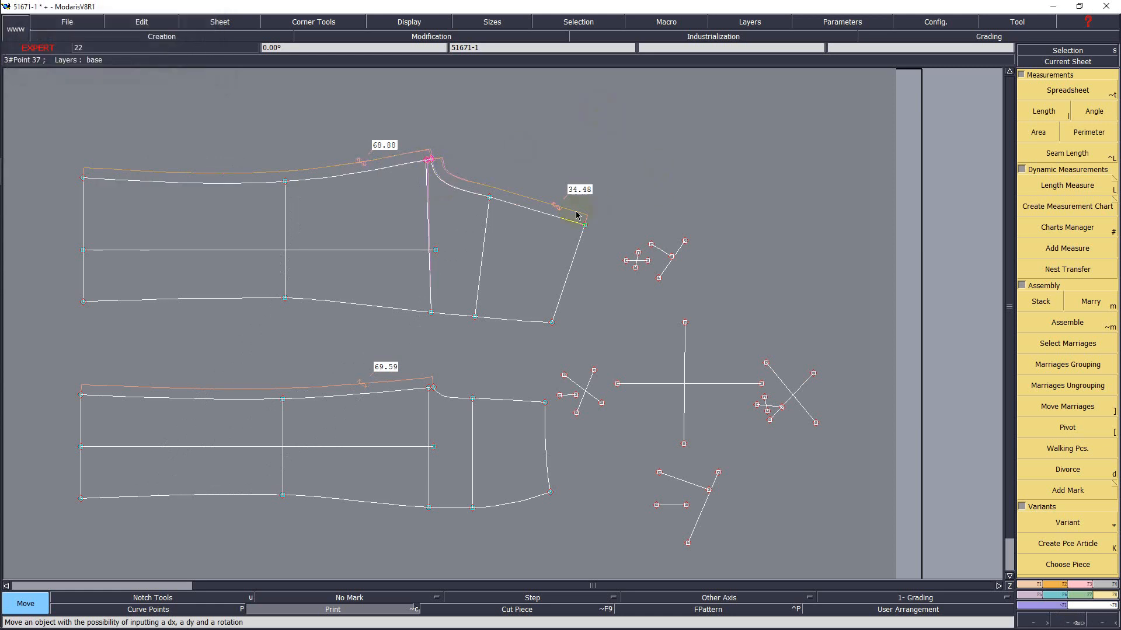
# - Shift the upper piece's waist corner at the rise seam by -0.28 cm horizontally and clear the printed reference outlines
pyautogui.click(593, 255)
pyautogui.click(584, 228)
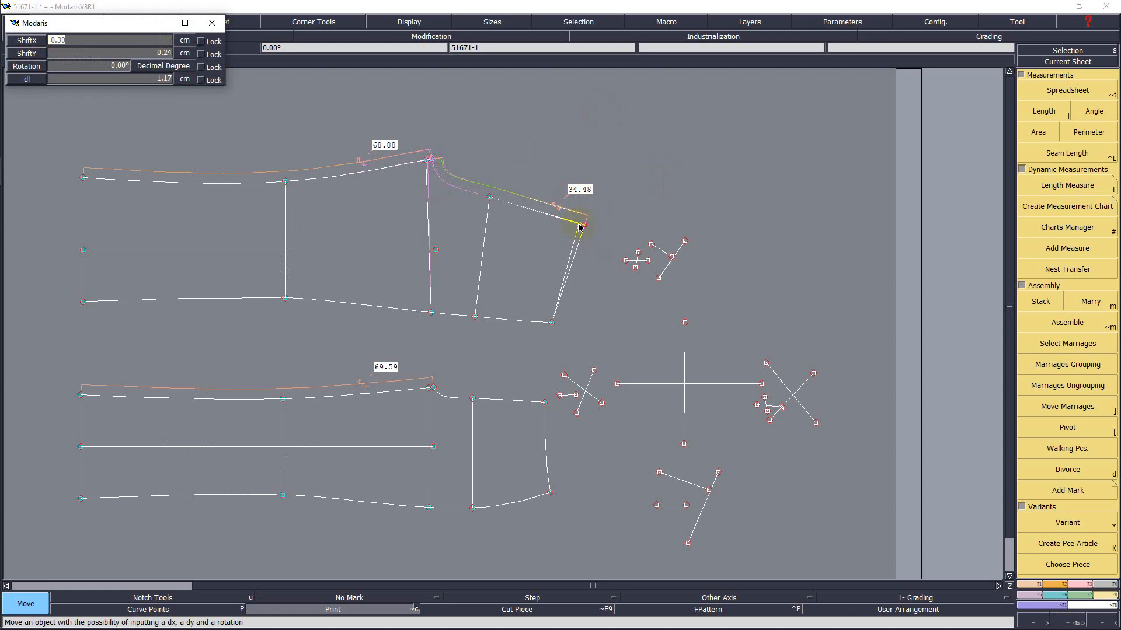
pyautogui.press('BackSpace')
pyautogui.write('-.28')
pyautogui.press('Return')
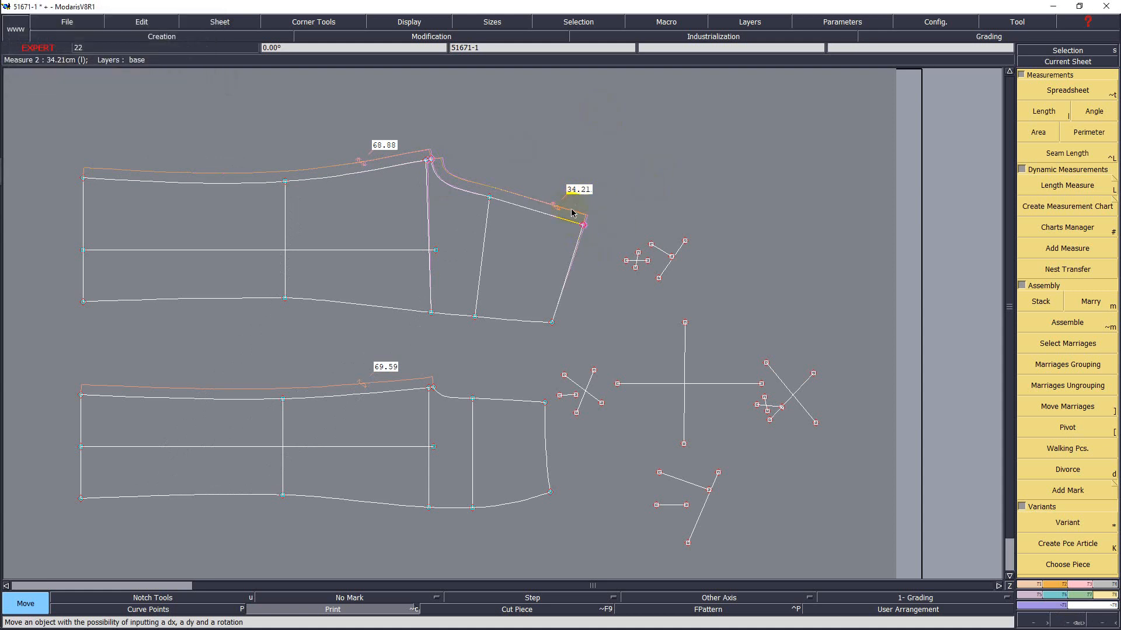
pyautogui.click(367, 610)
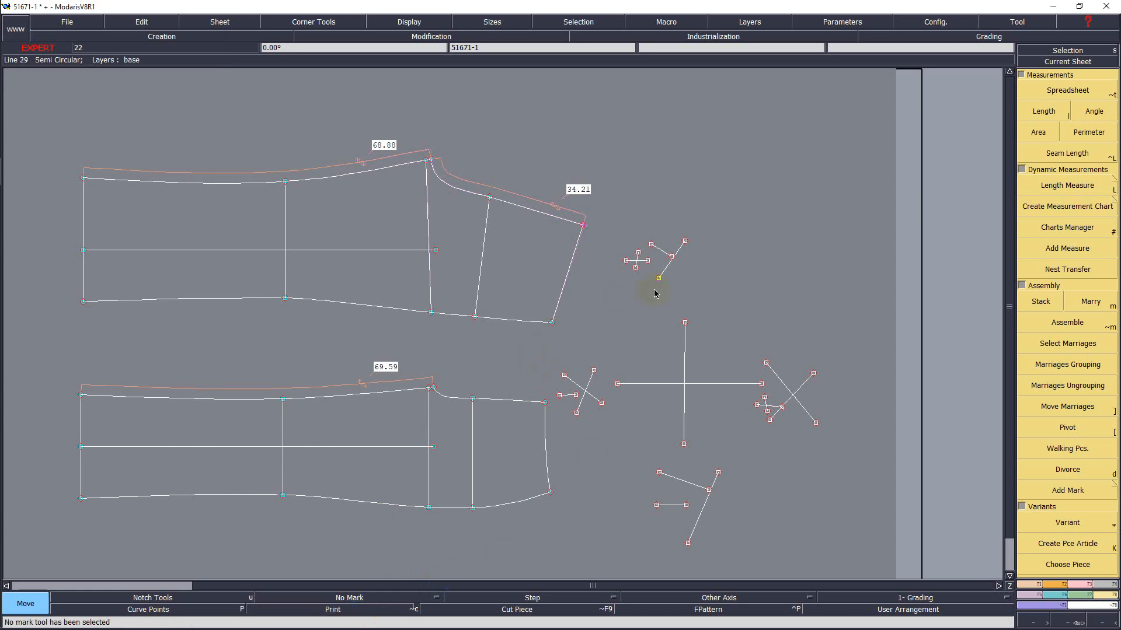
# - Measure the angle between the rise seam and the waistline at the moved waist corner and display the measurement table
pyautogui.click(1093, 111)
pyautogui.click(533, 213)
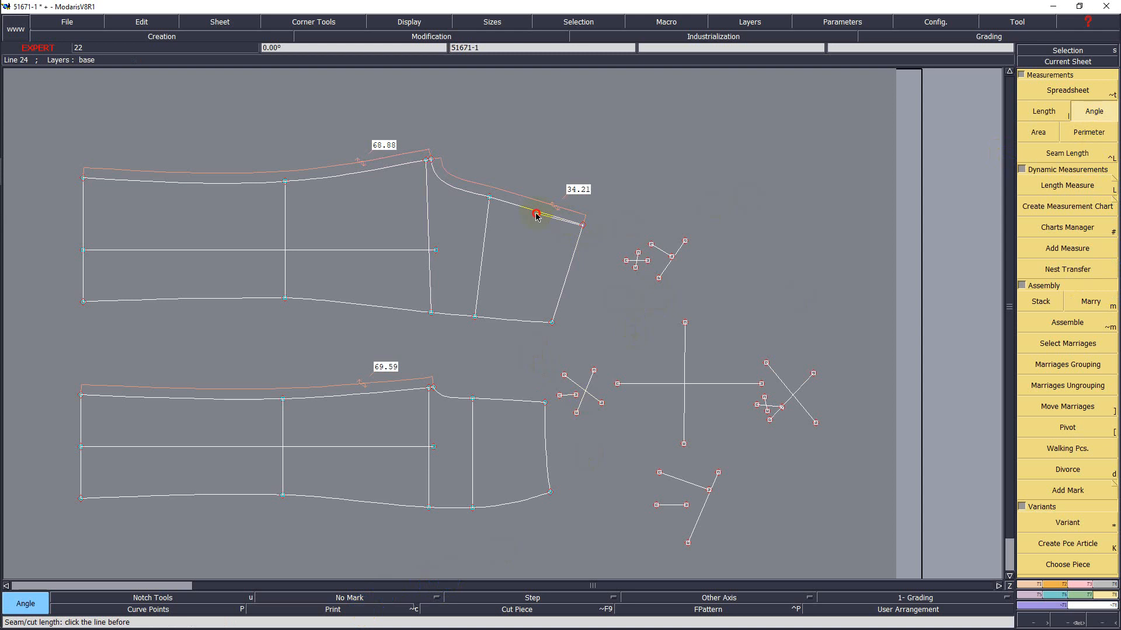
pyautogui.click(562, 290)
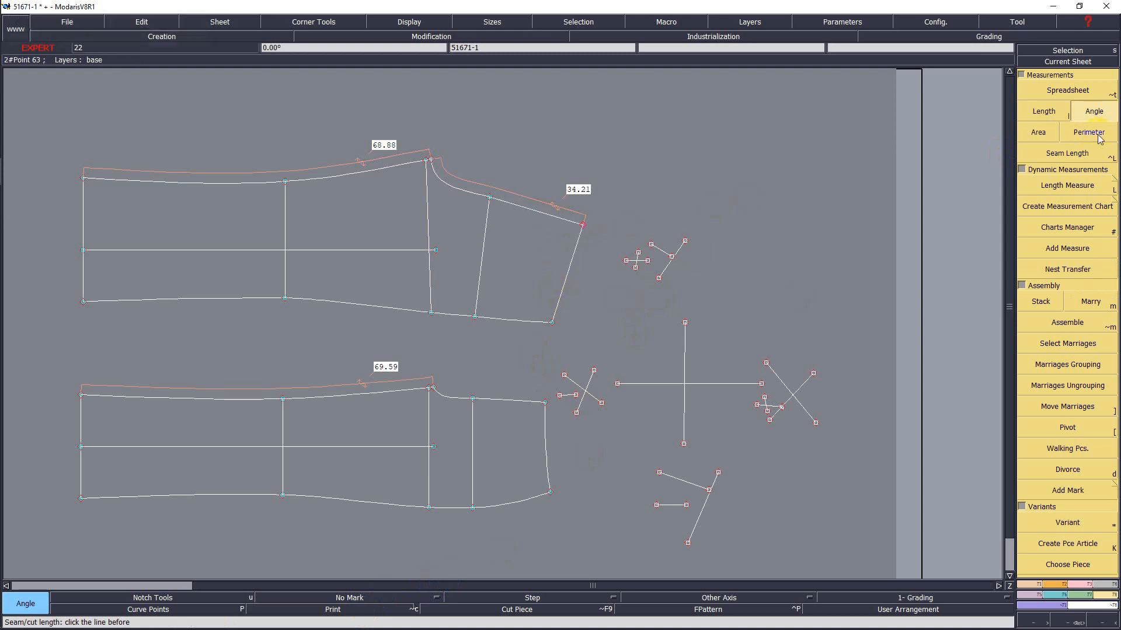
pyautogui.click(1072, 88)
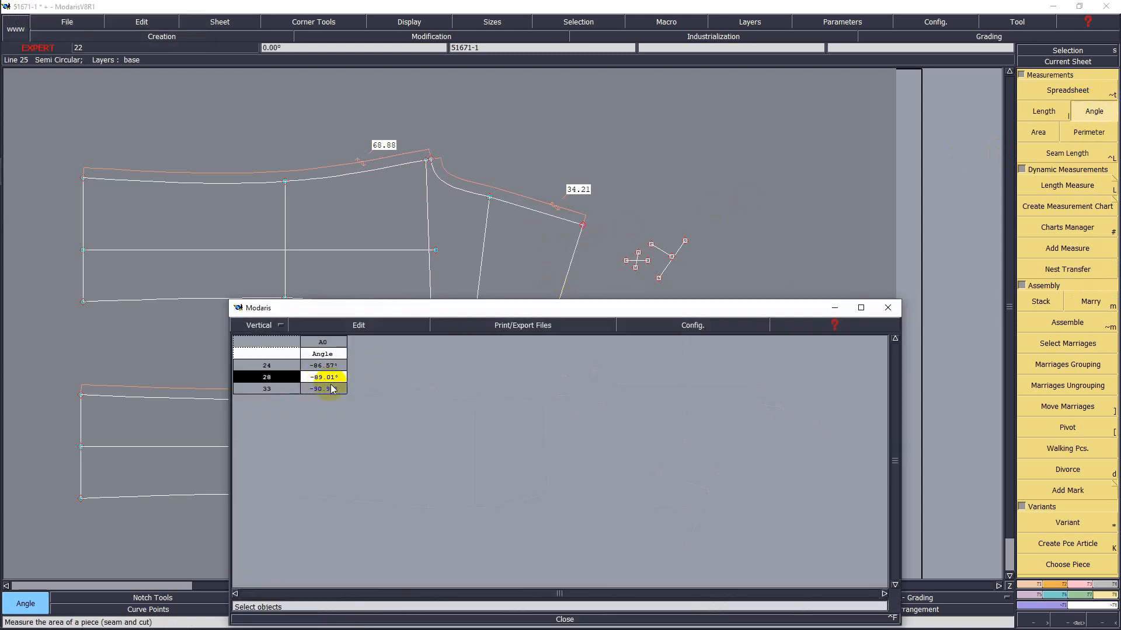
# - Empty the measurement table of its angle readings and close it
pyautogui.click(358, 324)
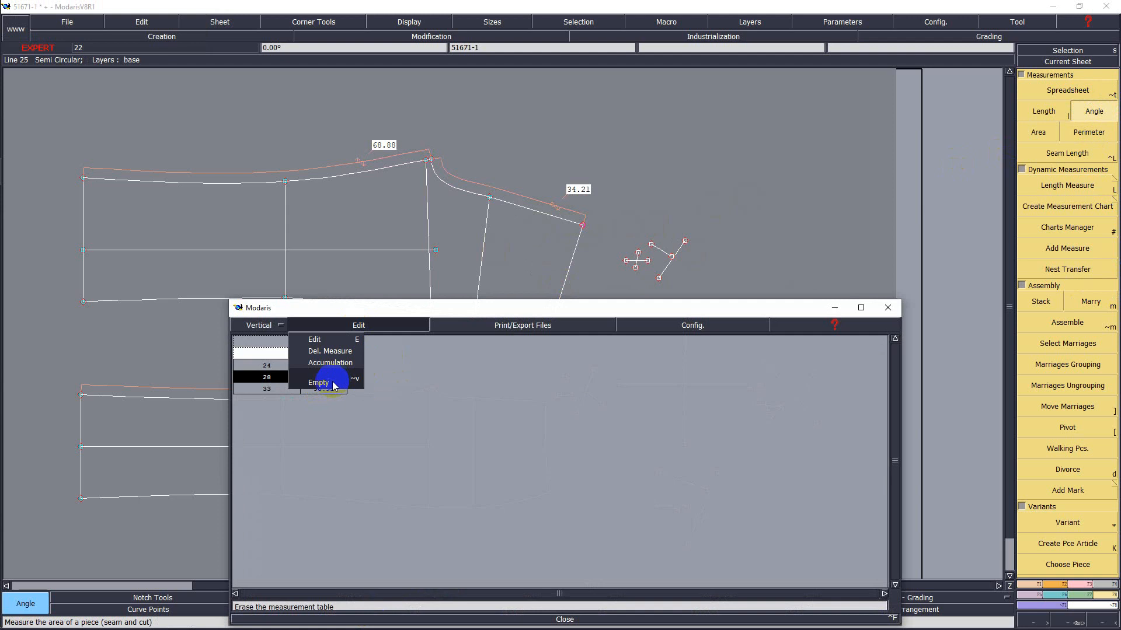
pyautogui.click(332, 379)
pyautogui.click(568, 619)
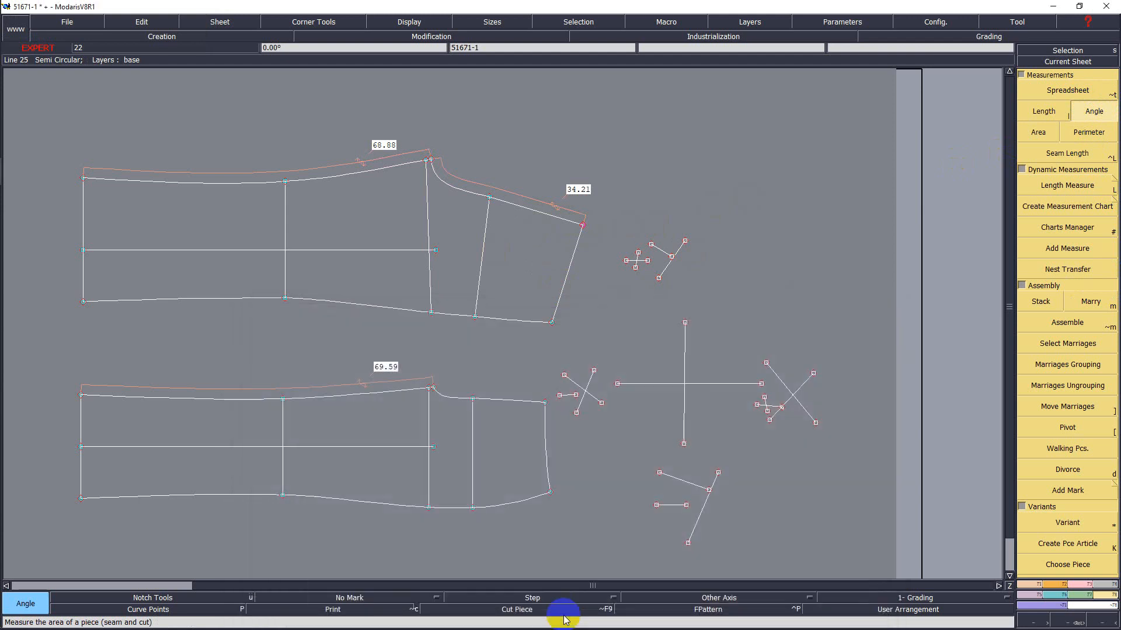
pyautogui.click(708, 219)
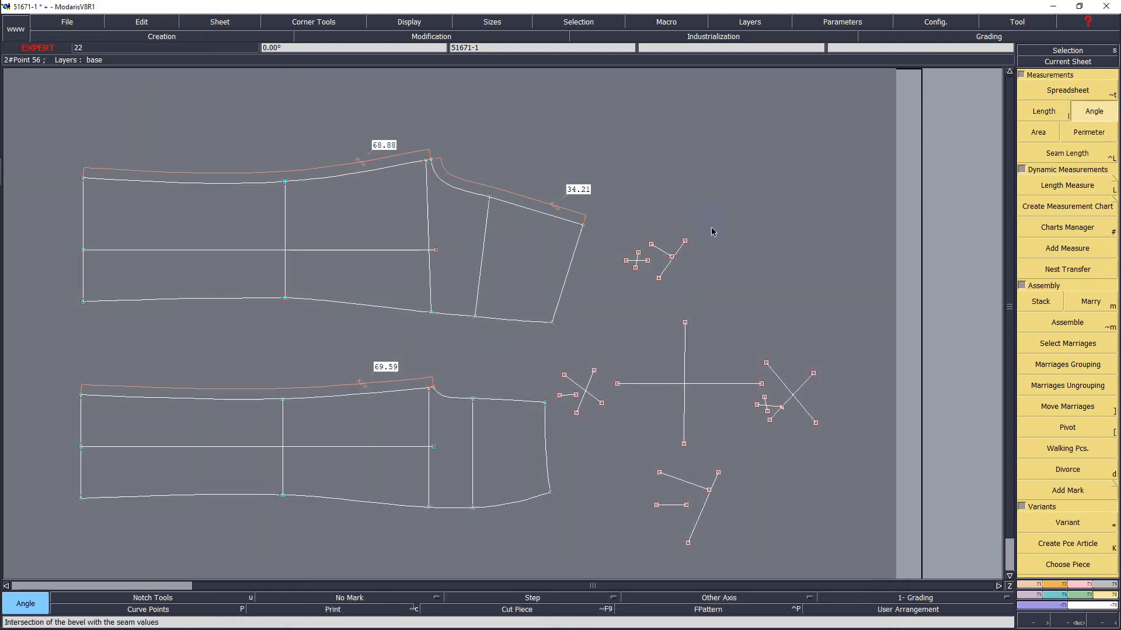
# - Move both waistline corners of the upper piece slightly downward, keeping the horizontal shift at 0 cm
pyautogui.press('Return')
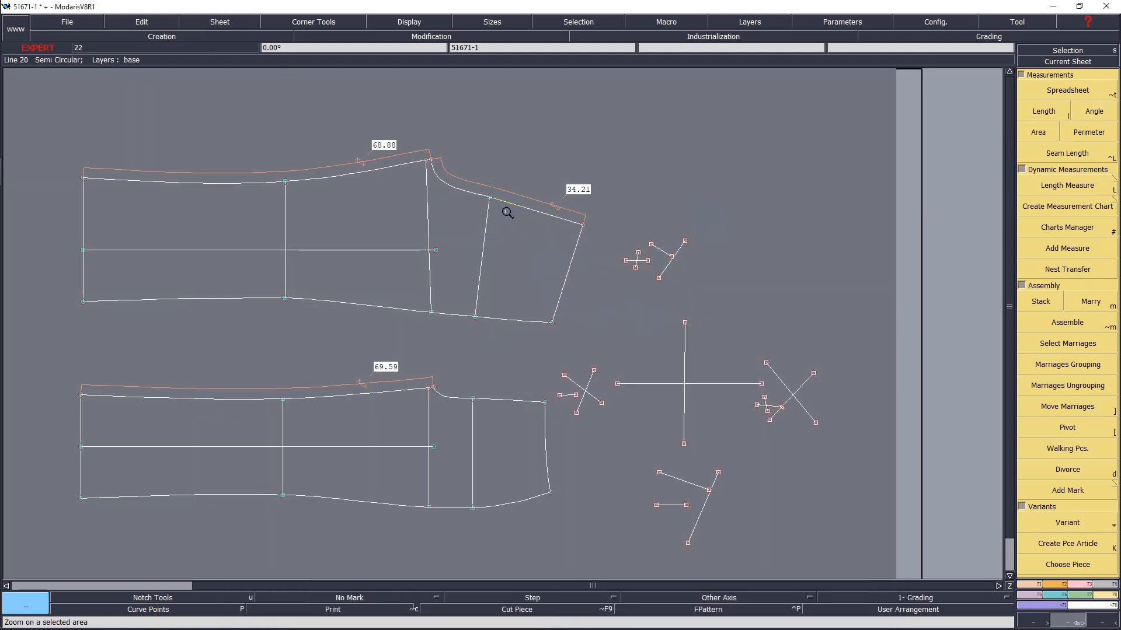
pyautogui.click(533, 285)
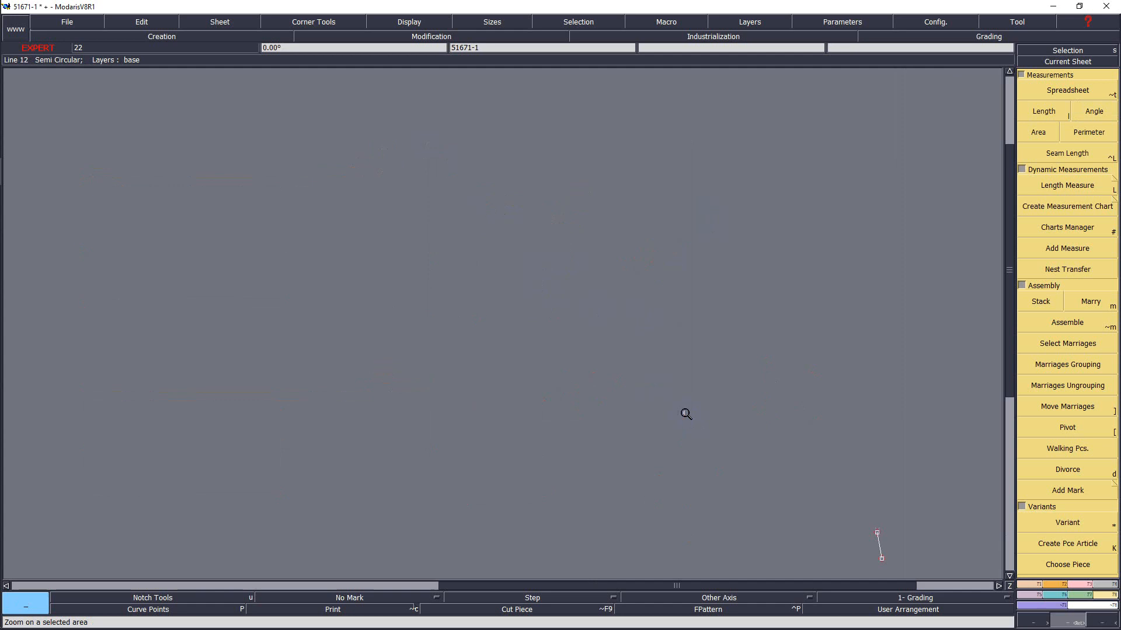
pyautogui.click(560, 249)
pyautogui.hotkey('shift', 'm')
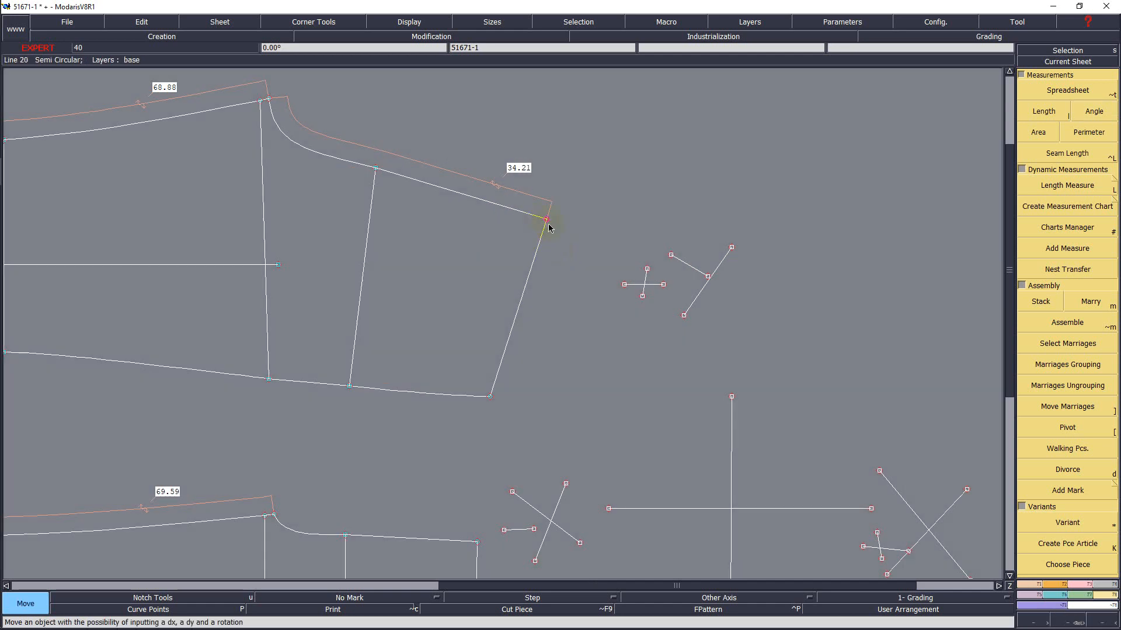
pyautogui.click(548, 222)
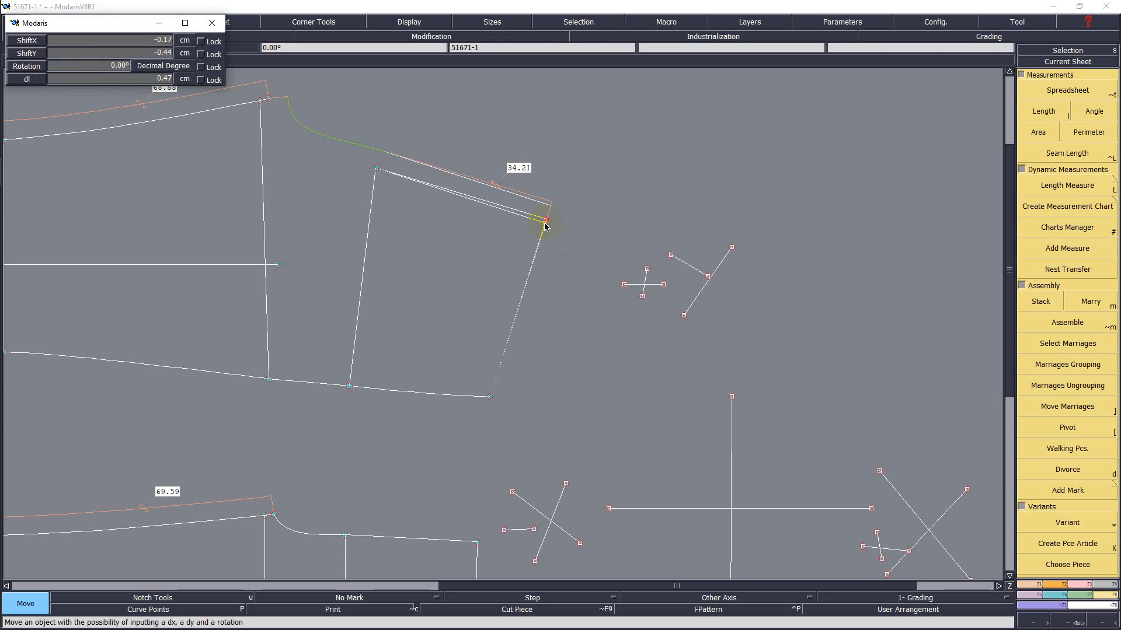
pyautogui.press('Down')
pyautogui.write('0')
pyautogui.press('Down')
pyautogui.press('Return')
pyautogui.press('Return')
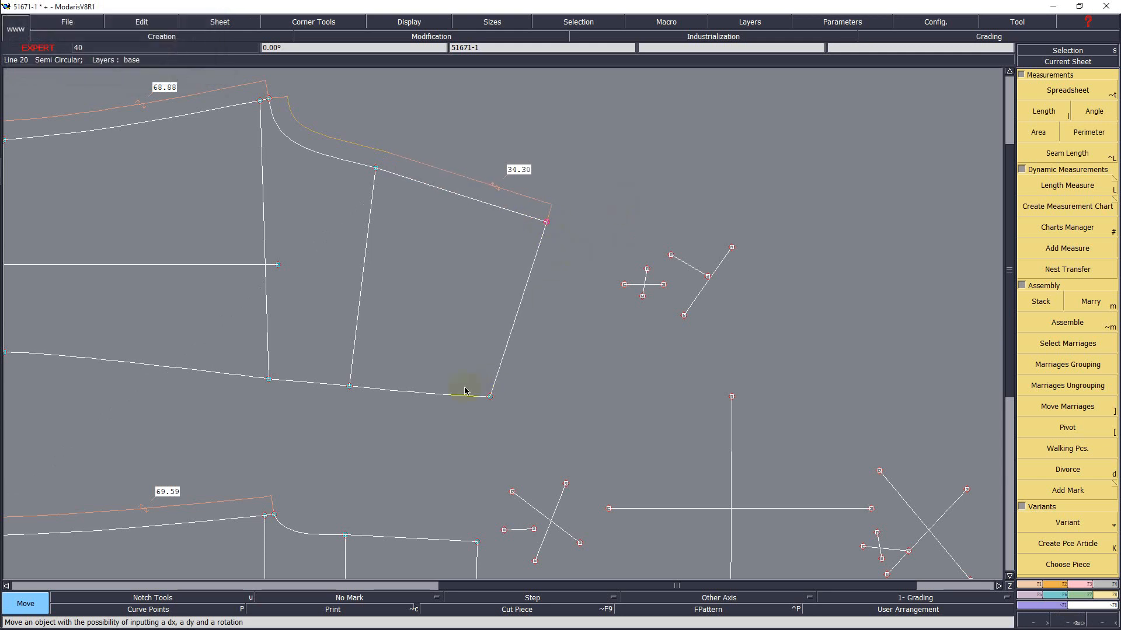
pyautogui.click(490, 396)
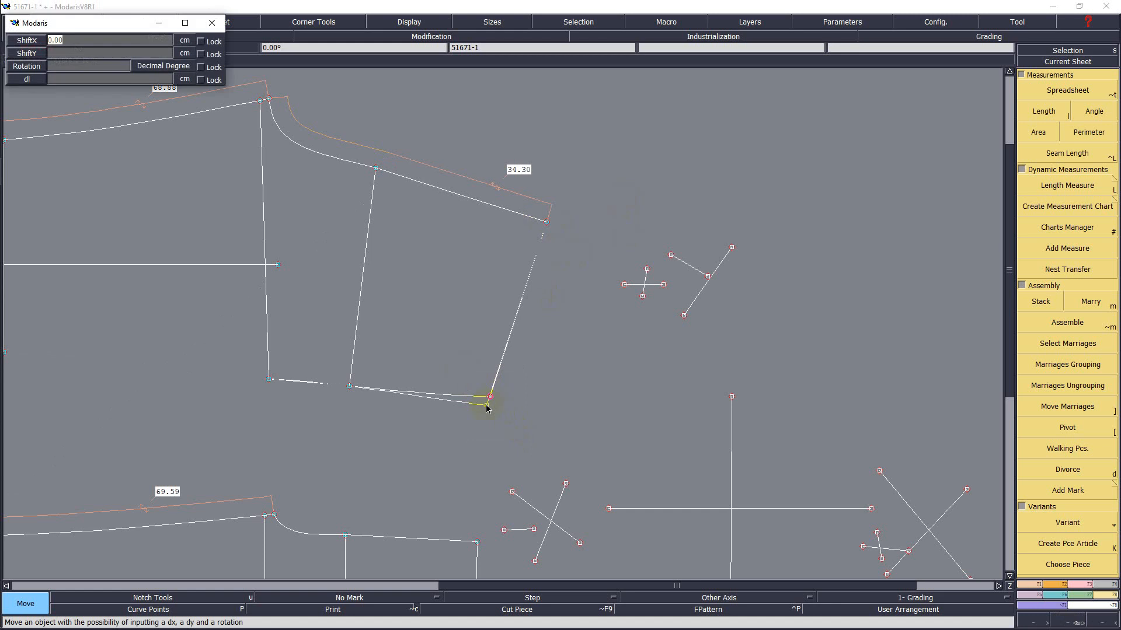
pyautogui.press('Return')
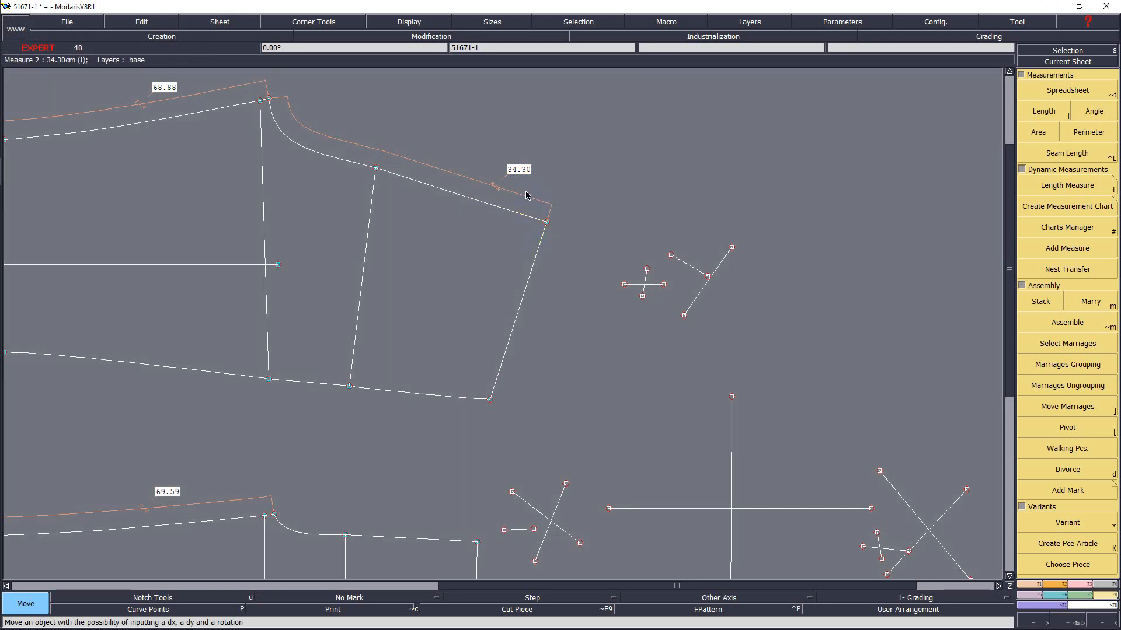
# - Shift the waist corner at the rise seam by -0.10 cm horizontally and 0 cm vertically
pyautogui.moveTo(526, 192); pyautogui.dragTo(560, 251, button='right')
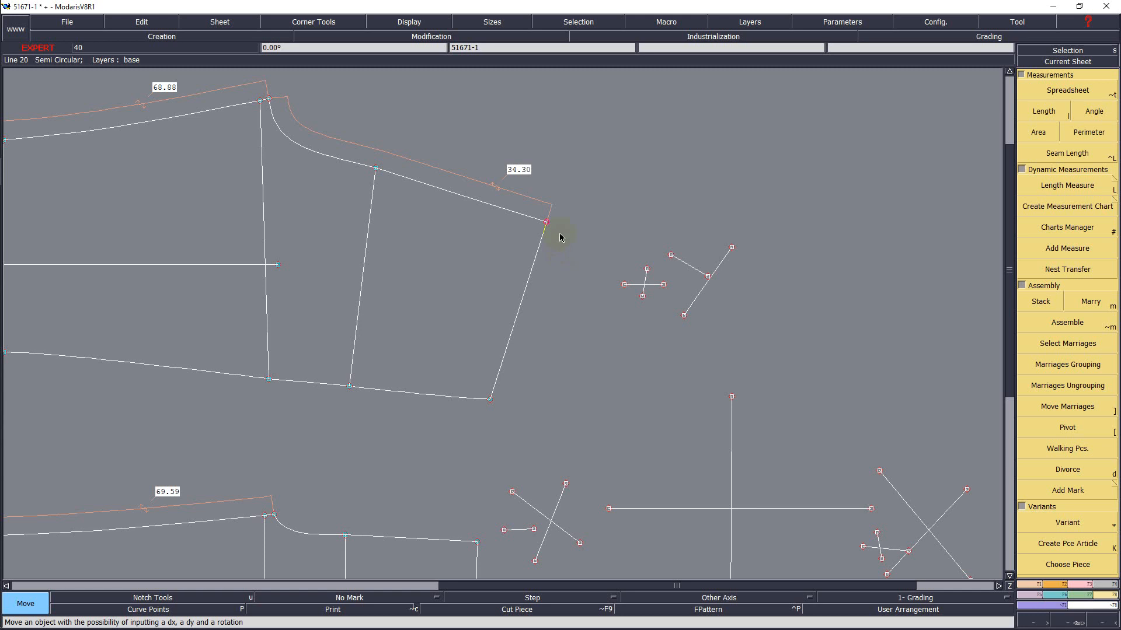
pyautogui.click(541, 223)
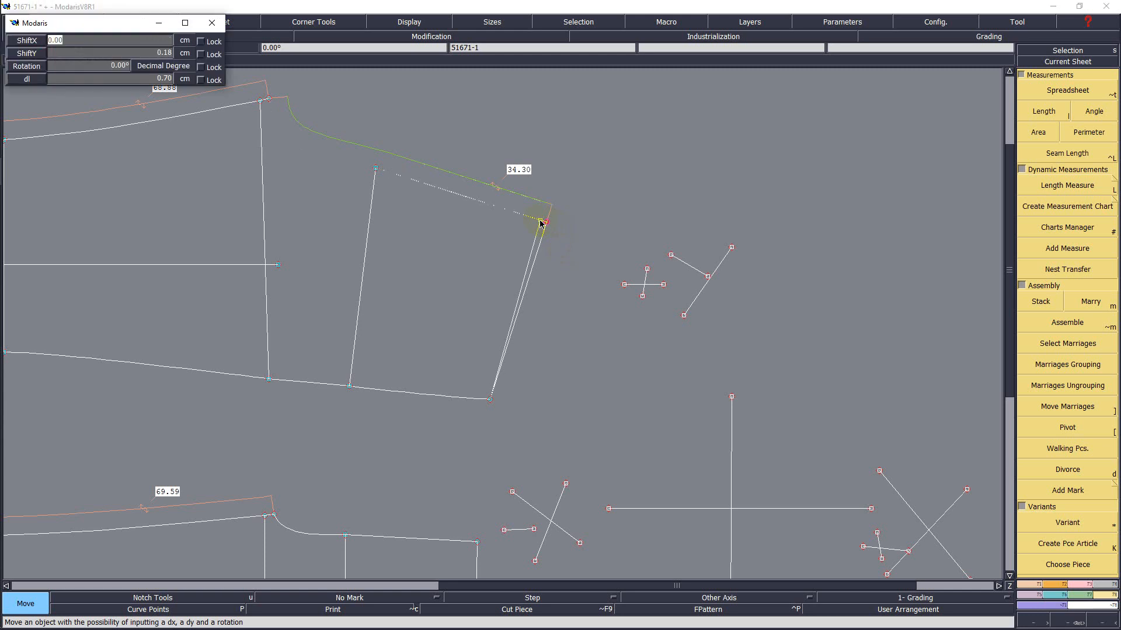
pyautogui.write('-0.1')
pyautogui.press('Down')
pyautogui.write('0')
pyautogui.press('Down')
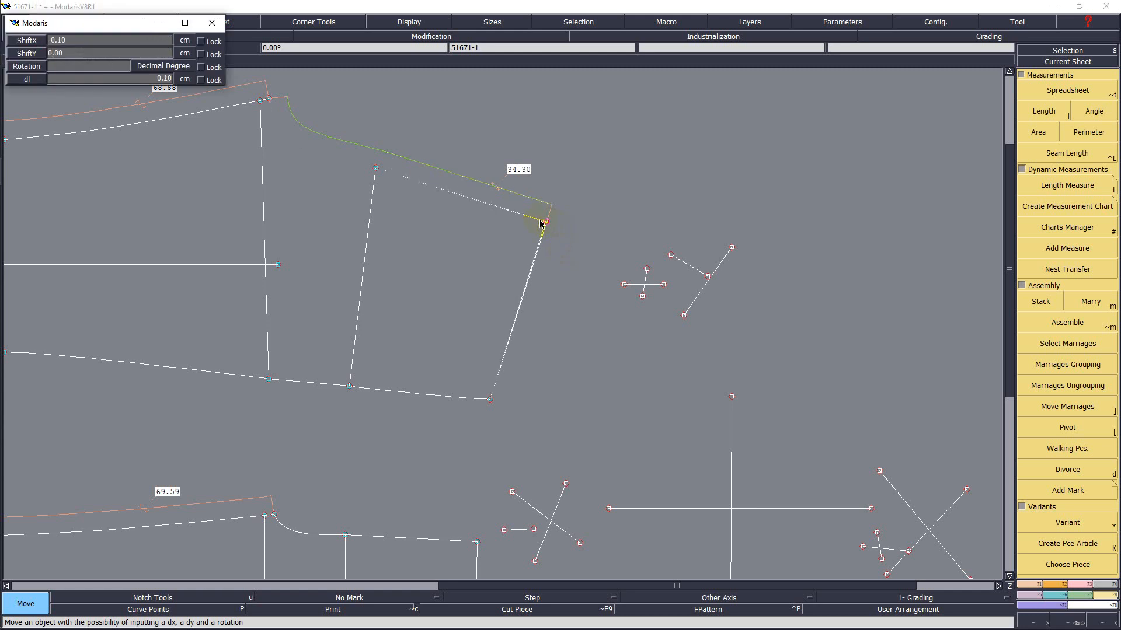
pyautogui.press('Return')
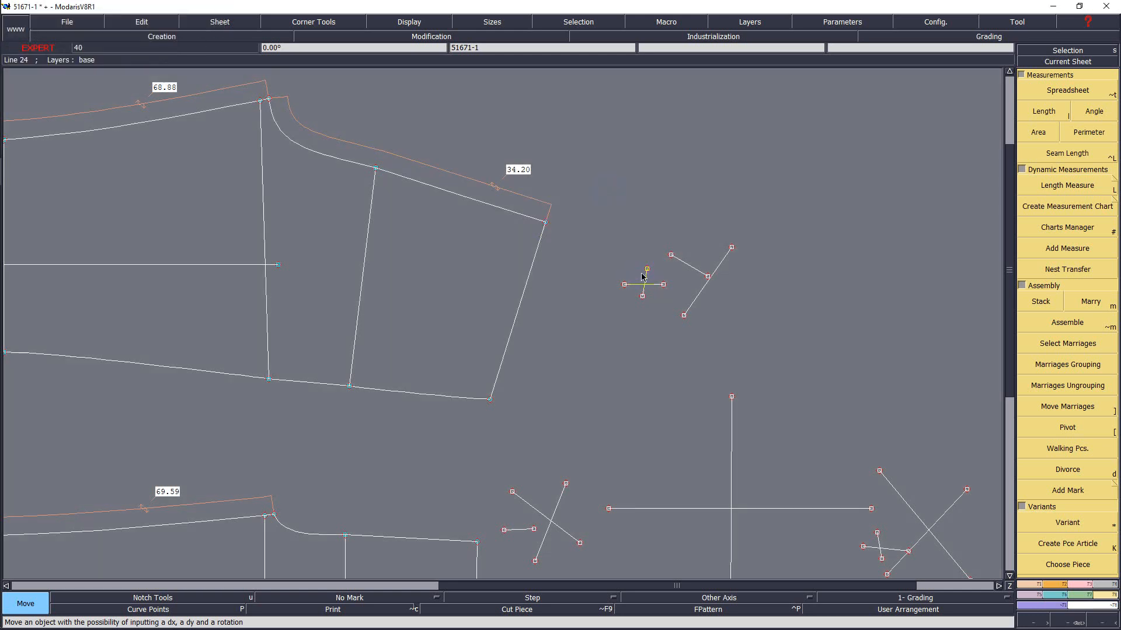
# - Display the curve handles and reshape the upper piece's crotch curve by adjusting the handles at both of its ends
pyautogui.press('Home')
pyautogui.press('Return')
pyautogui.moveTo(412, 233); pyautogui.dragTo(613, 418)
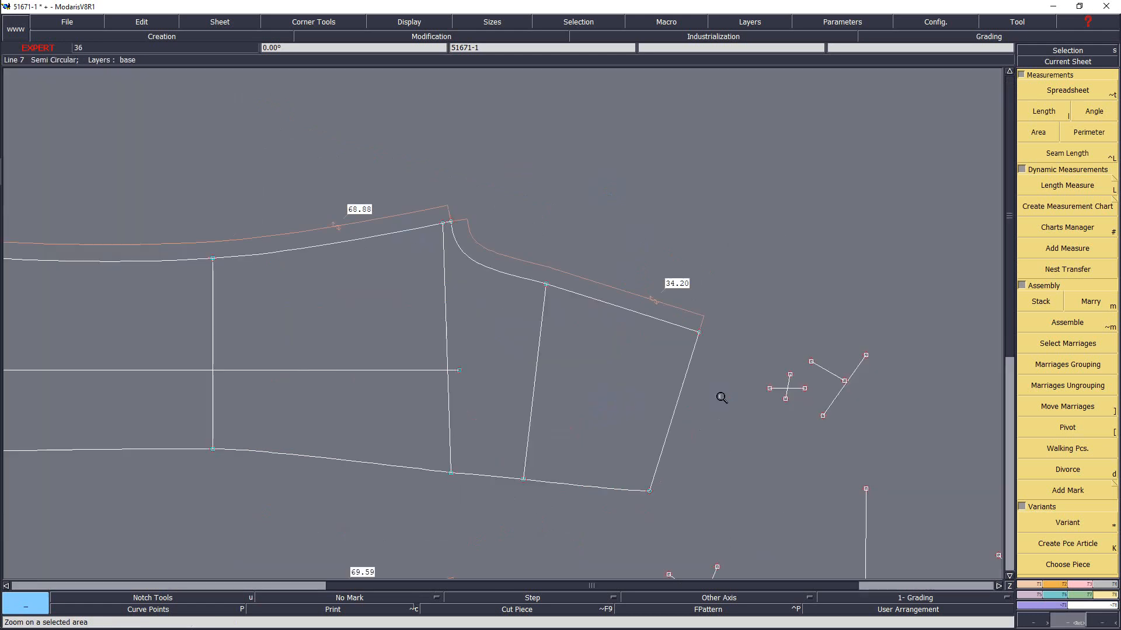
pyautogui.moveTo(390, 179); pyautogui.dragTo(679, 383)
pyautogui.press('h')
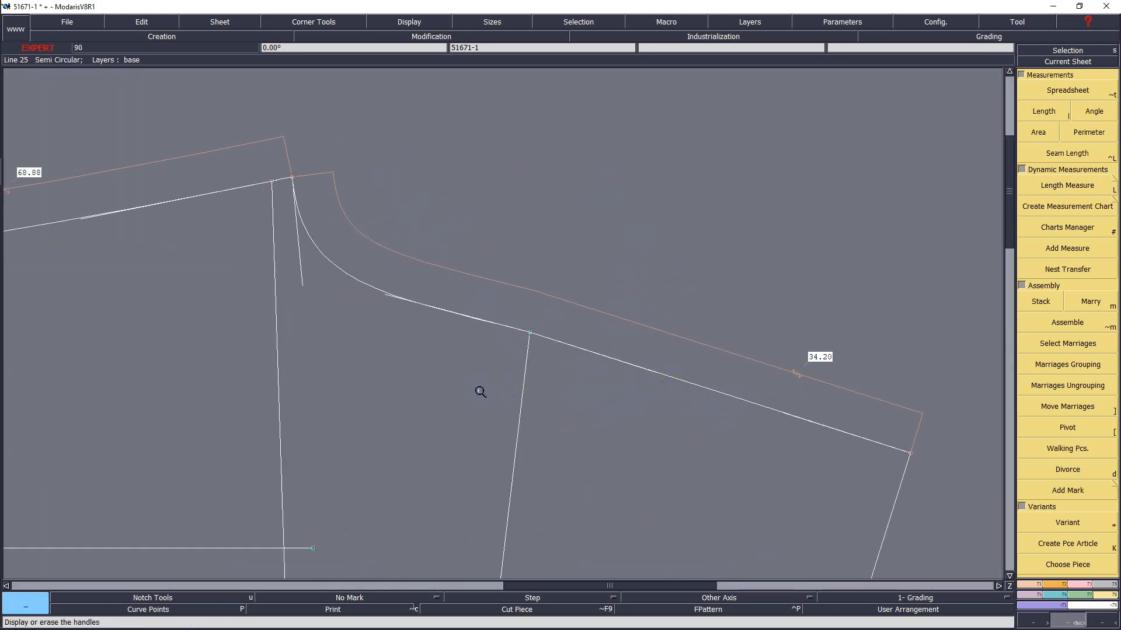
pyautogui.press('c')
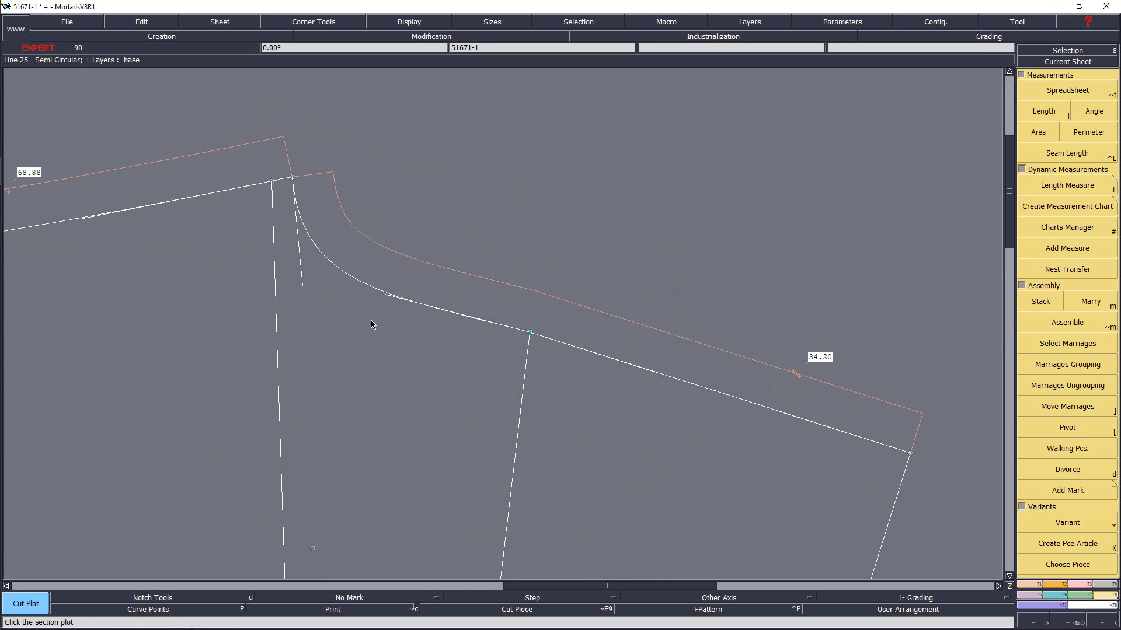
pyautogui.press('r')
pyautogui.click(303, 280)
pyautogui.click(303, 278)
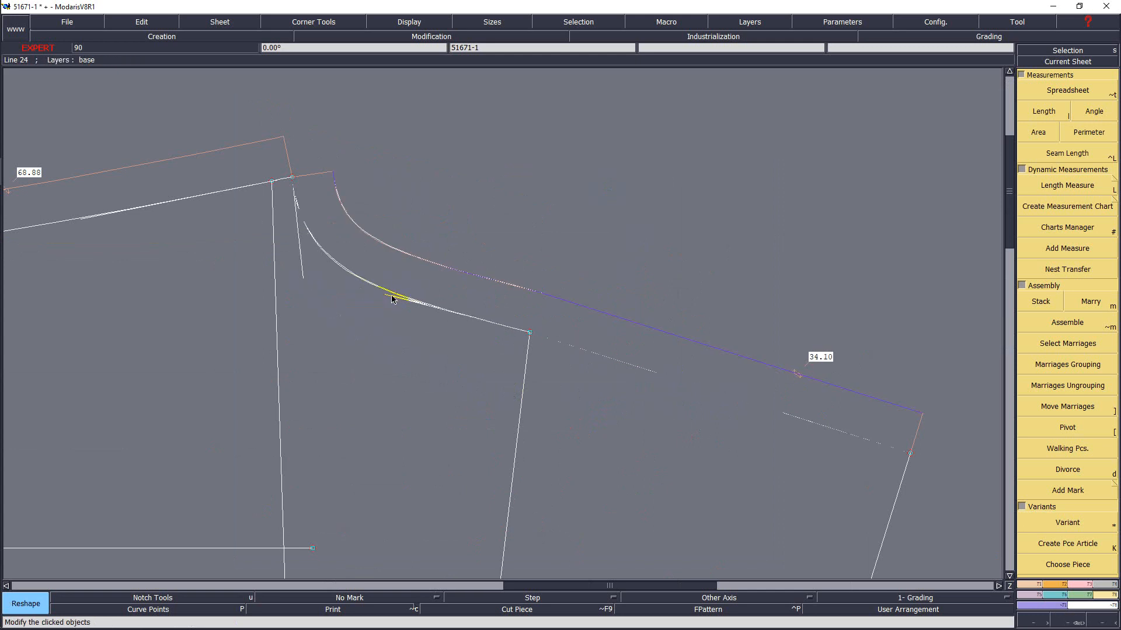
pyautogui.click(393, 298)
pyautogui.click(393, 298)
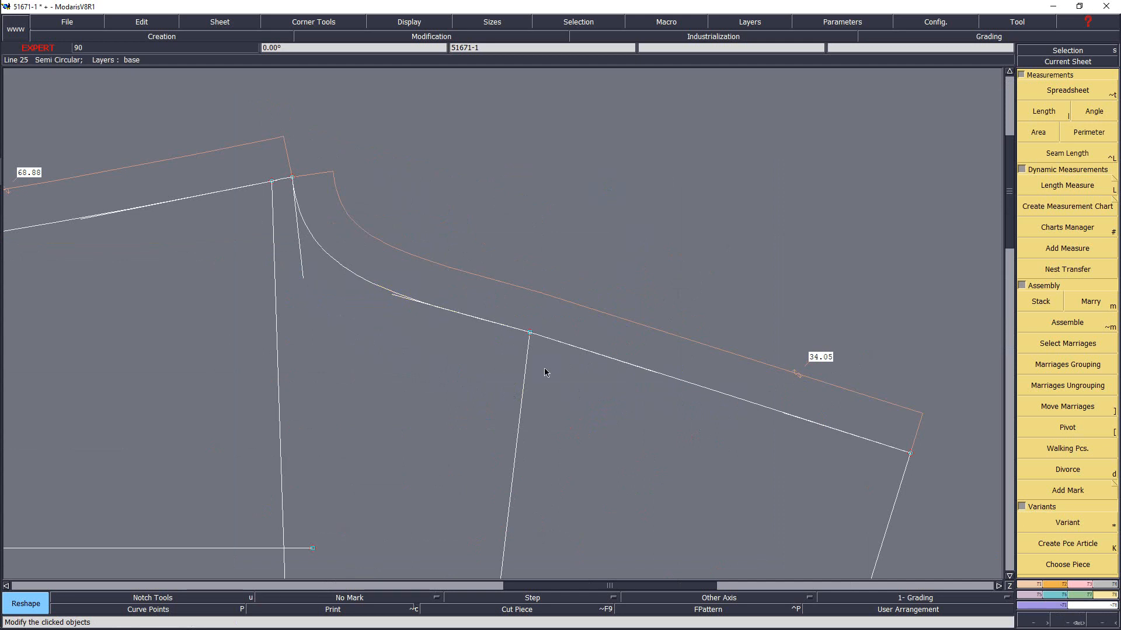
pyautogui.press('Home')
pyautogui.press('Return')
pyautogui.moveTo(405, 250); pyautogui.dragTo(616, 479)
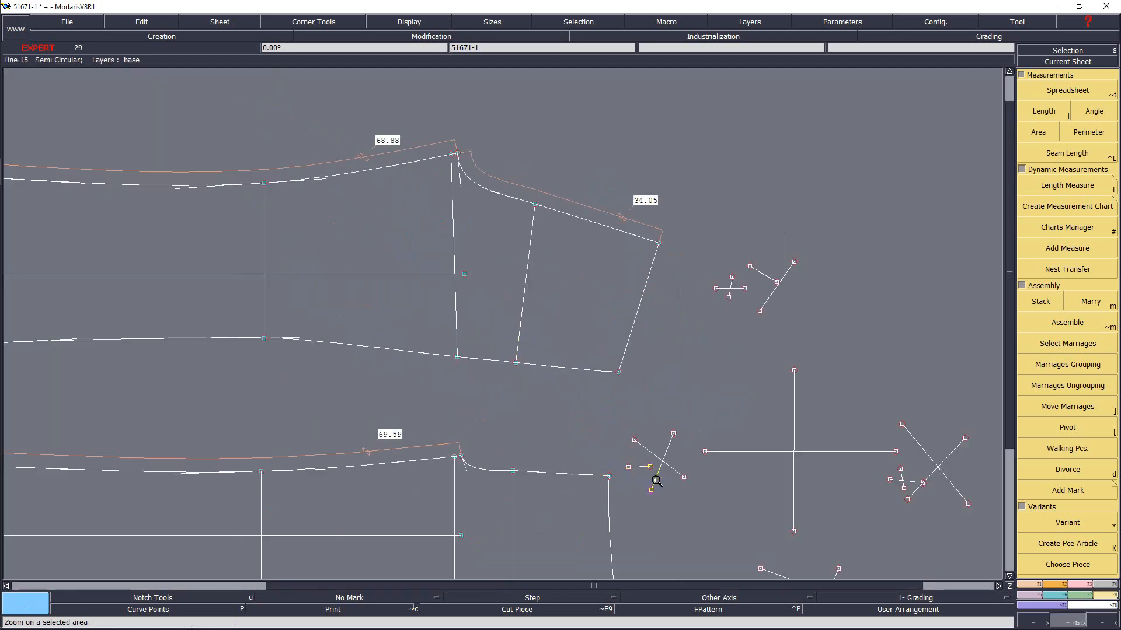
pyautogui.press('Home')
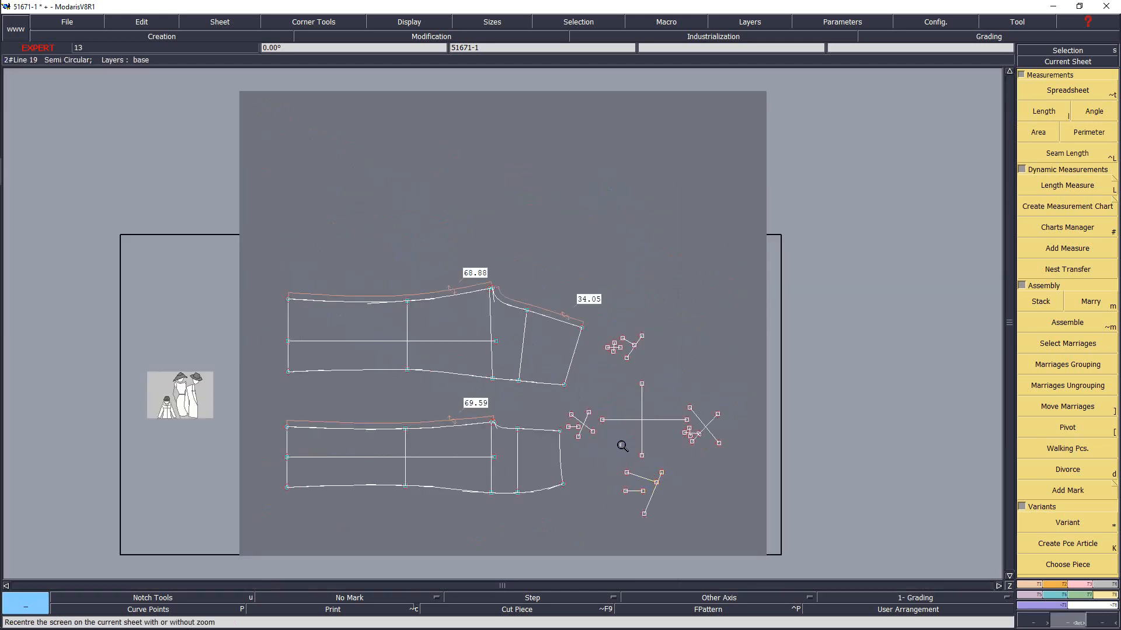
# - Shift the upper piece's waist corner at the rise seam by 0 cm horizontally and -0.5 cm vertically
pyautogui.moveTo(363, 255); pyautogui.dragTo(623, 518)
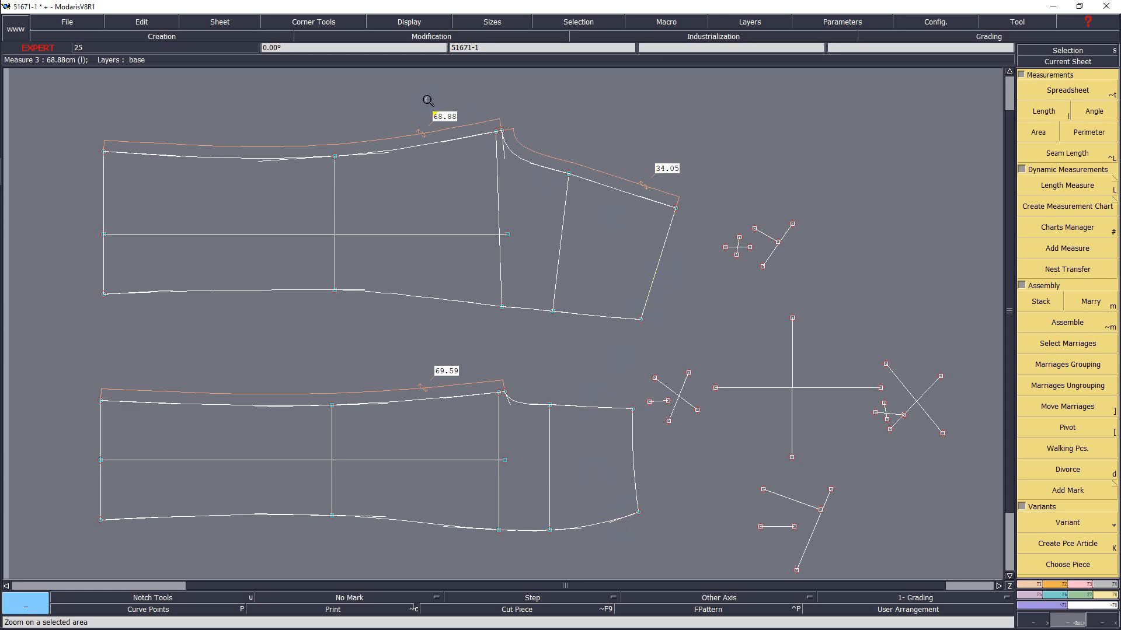
pyautogui.moveTo(425, 100); pyautogui.dragTo(755, 380)
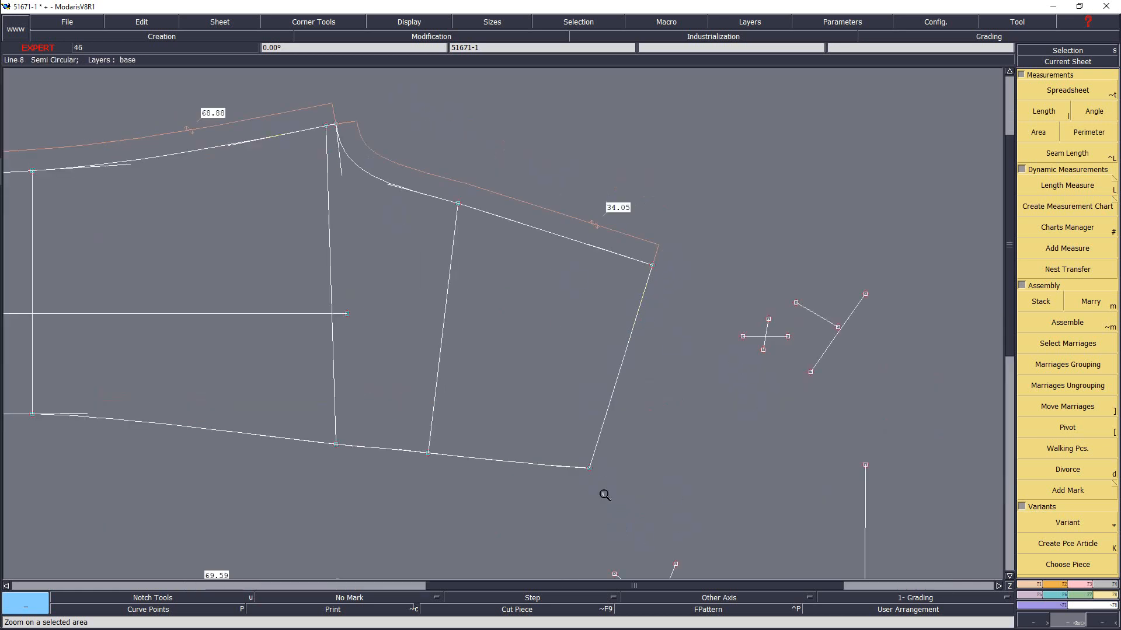
pyautogui.moveTo(599, 218); pyautogui.dragTo(667, 323, button='right')
pyautogui.hotkey('shift', 'm')
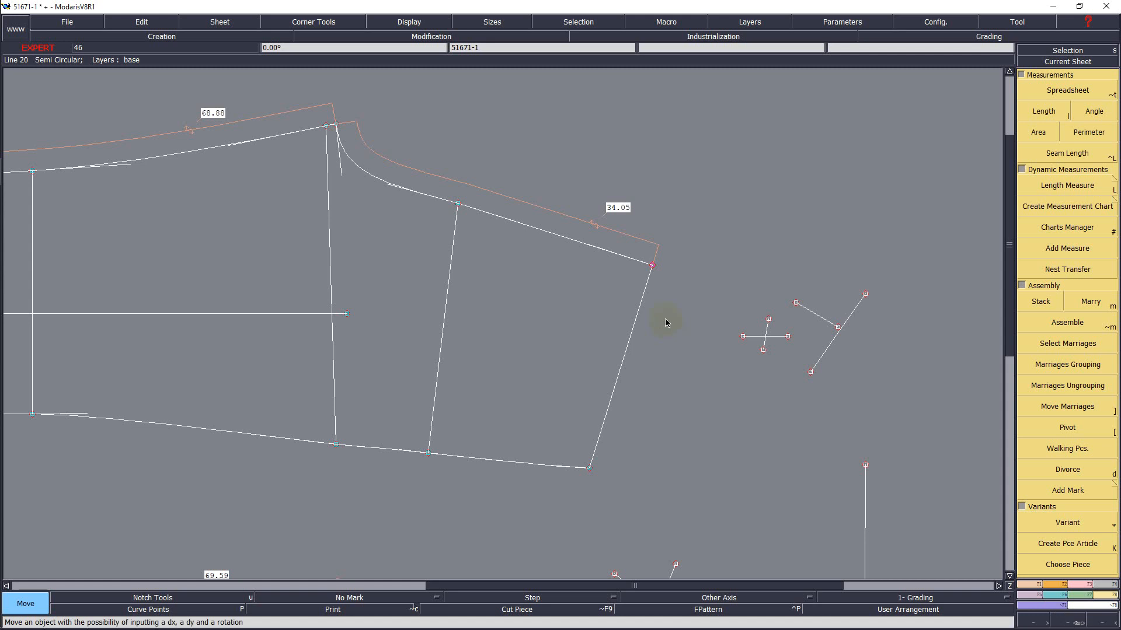
pyautogui.click(652, 274)
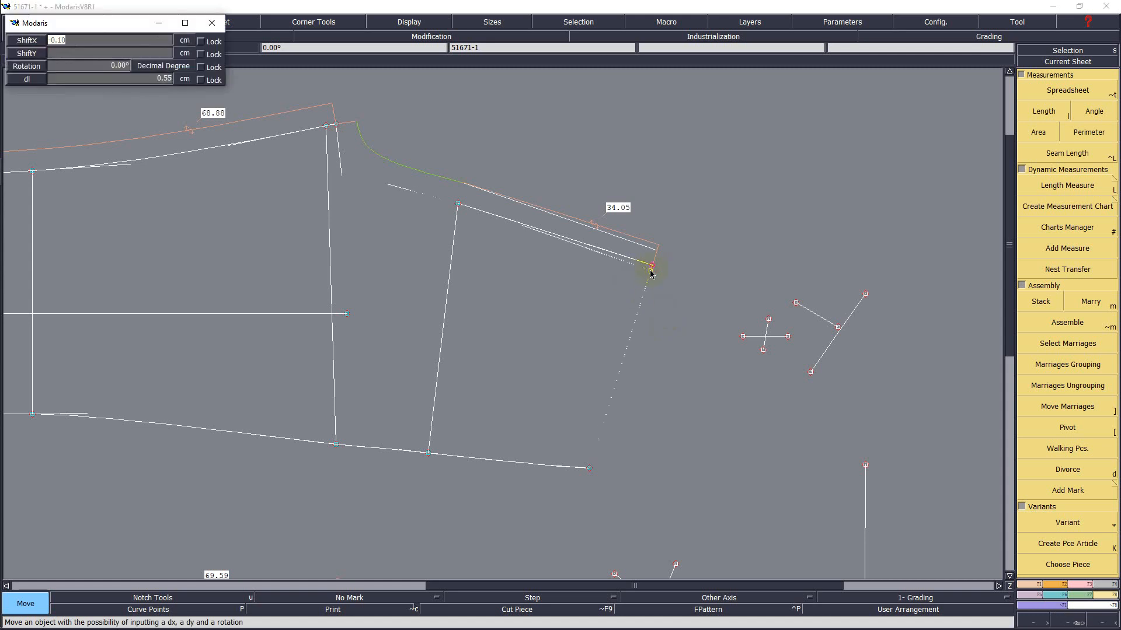
pyautogui.press('BackSpace')
pyautogui.write('-0')
pyautogui.press('Return')
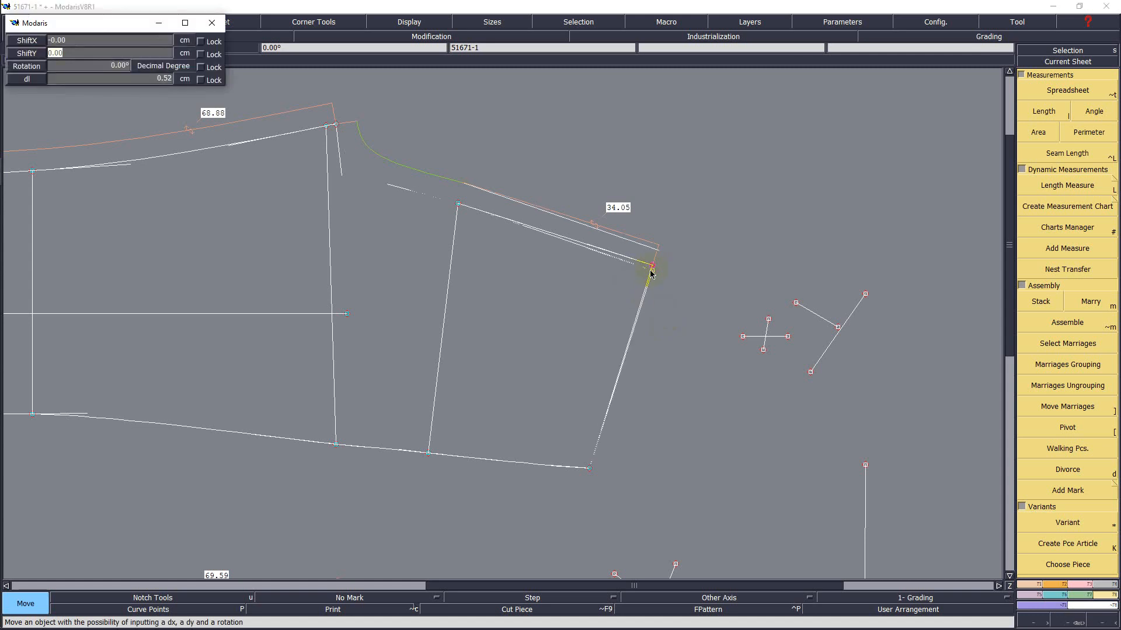
pyautogui.write('-0.5')
pyautogui.press('Return')
pyautogui.press('Return')
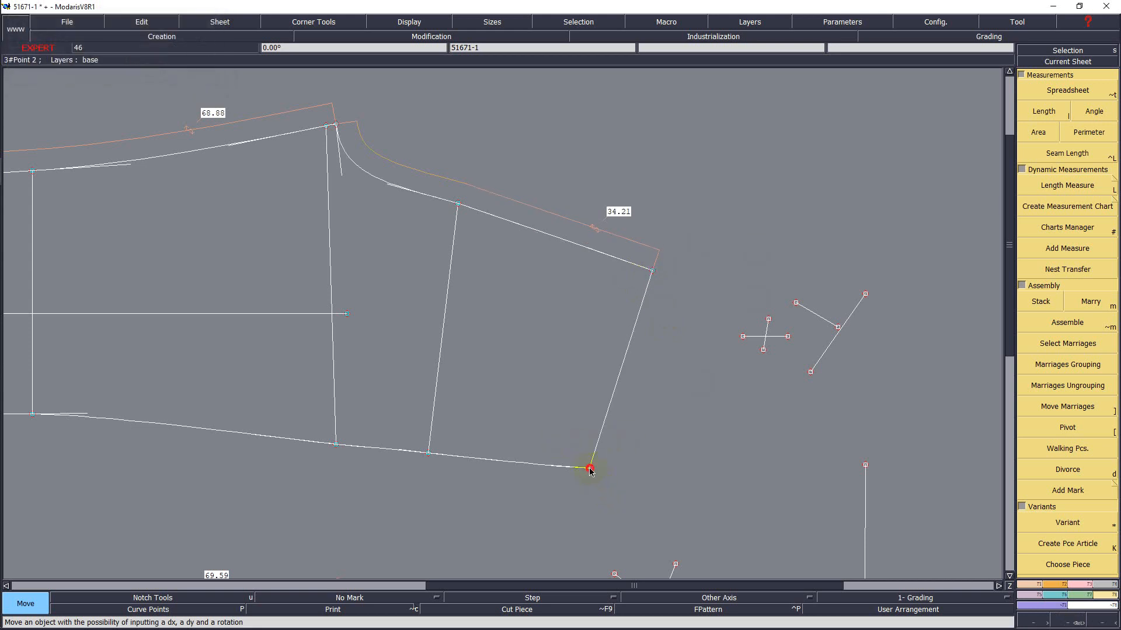
# - Shift the upper piece's other waist corner, at the side seam, by 0 cm horizontally and -0.5 cm vertically
pyautogui.click(589, 468)
pyautogui.press('Return')
pyautogui.write('-0.5')
pyautogui.press('Return')
pyautogui.press('Return')
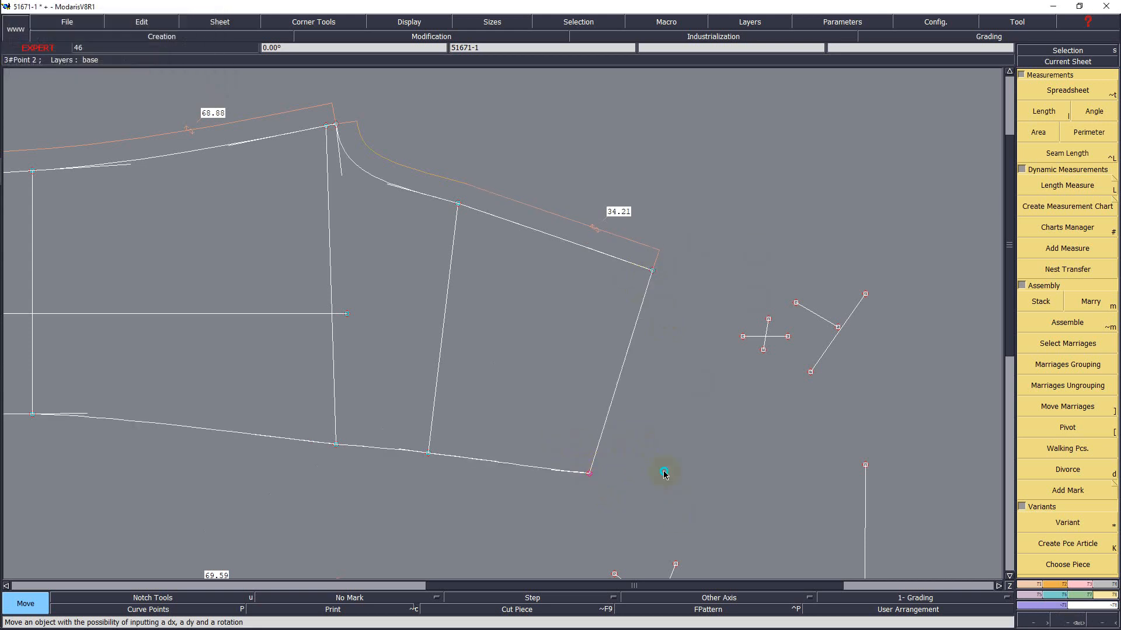
pyautogui.click(664, 471)
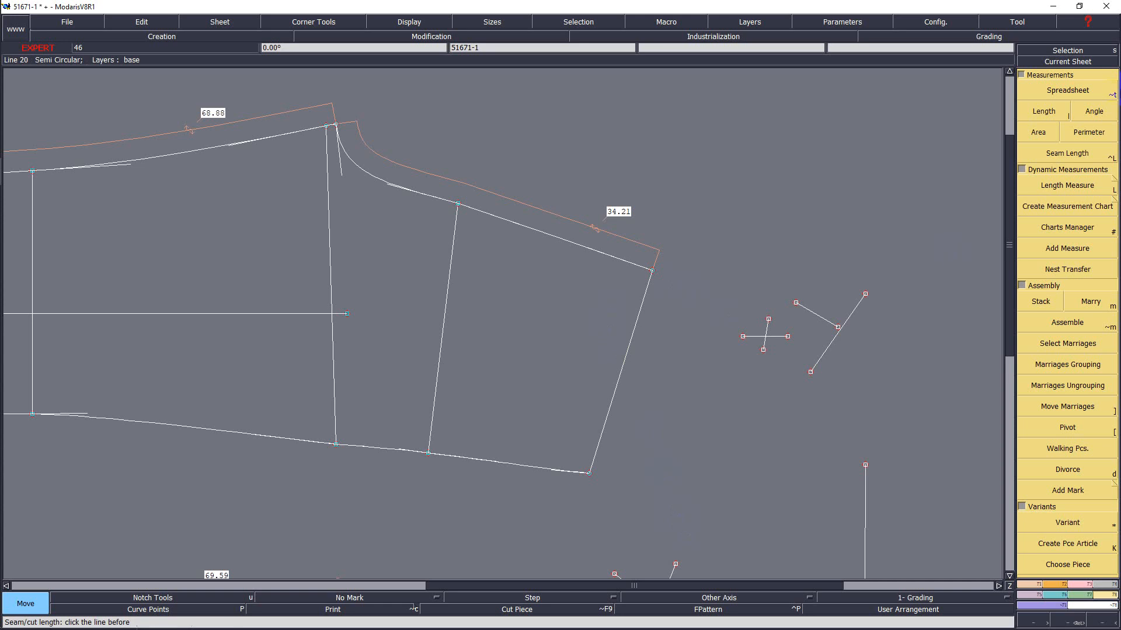
# - Measure the angle between the rise seam and the waistline of the upper piece and show it in the spreadsheet
pyautogui.click(1086, 116)
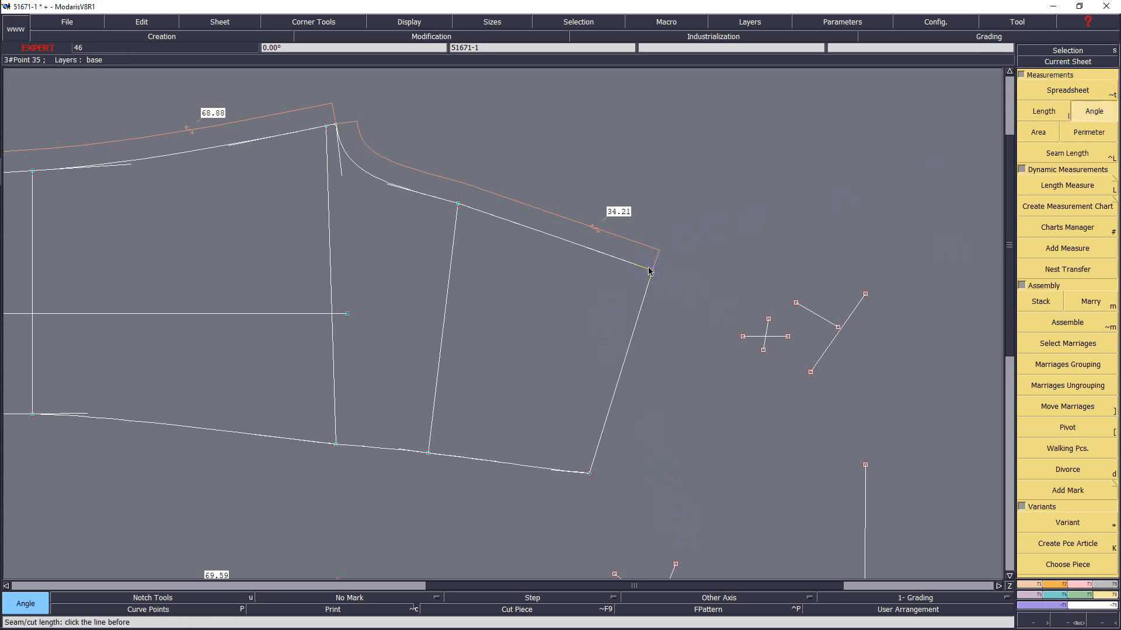
pyautogui.click(609, 258)
pyautogui.click(635, 332)
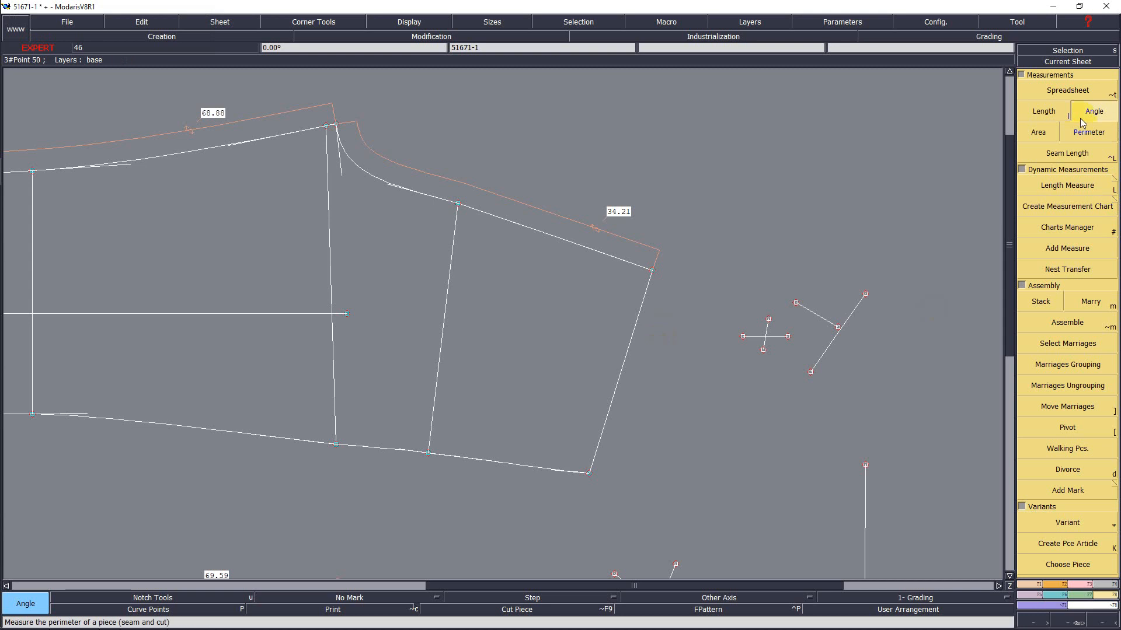
pyautogui.click(1076, 95)
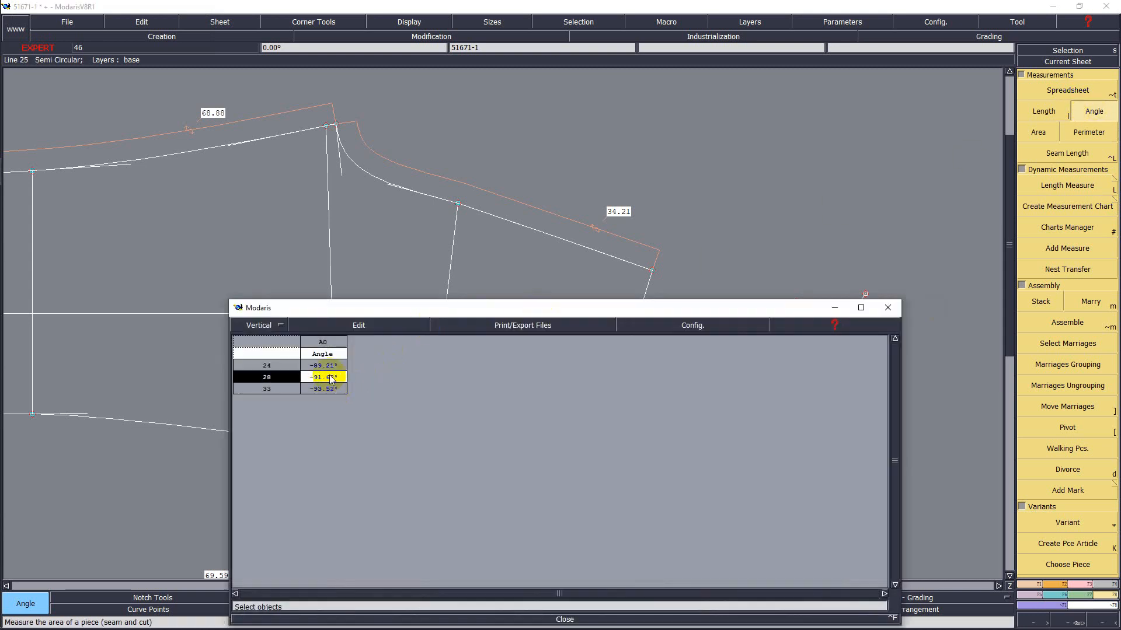
# - Empty and close the measurement table, and undo both -0.5 cm waist corner moves
pyautogui.click(341, 325)
pyautogui.click(318, 383)
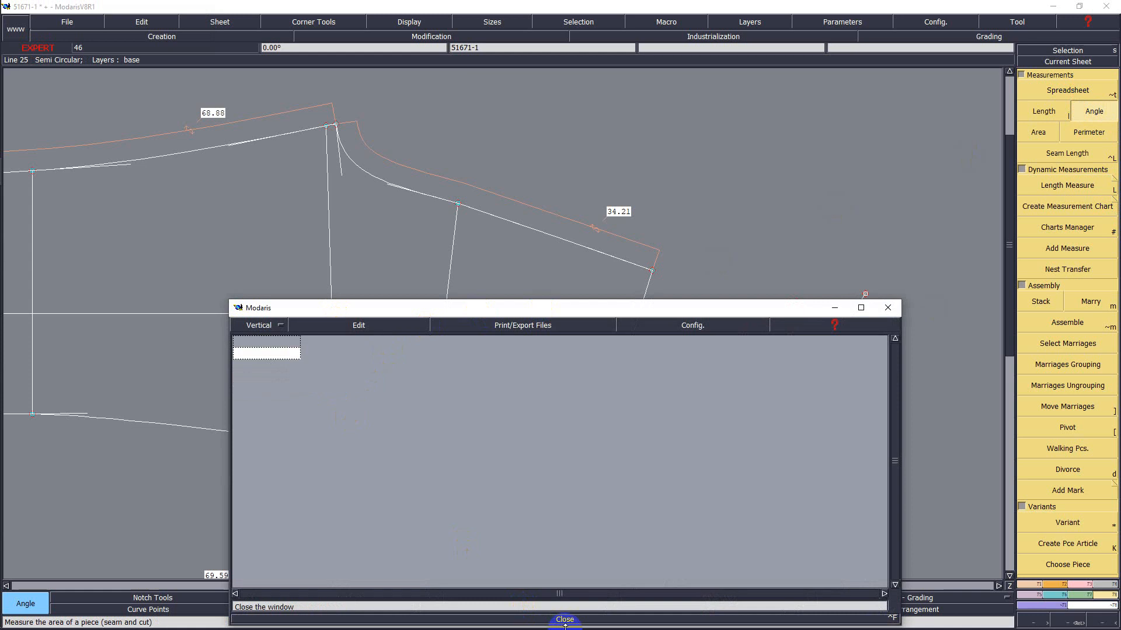
pyautogui.click(569, 620)
pyautogui.hotkey('ctrl', 'z')
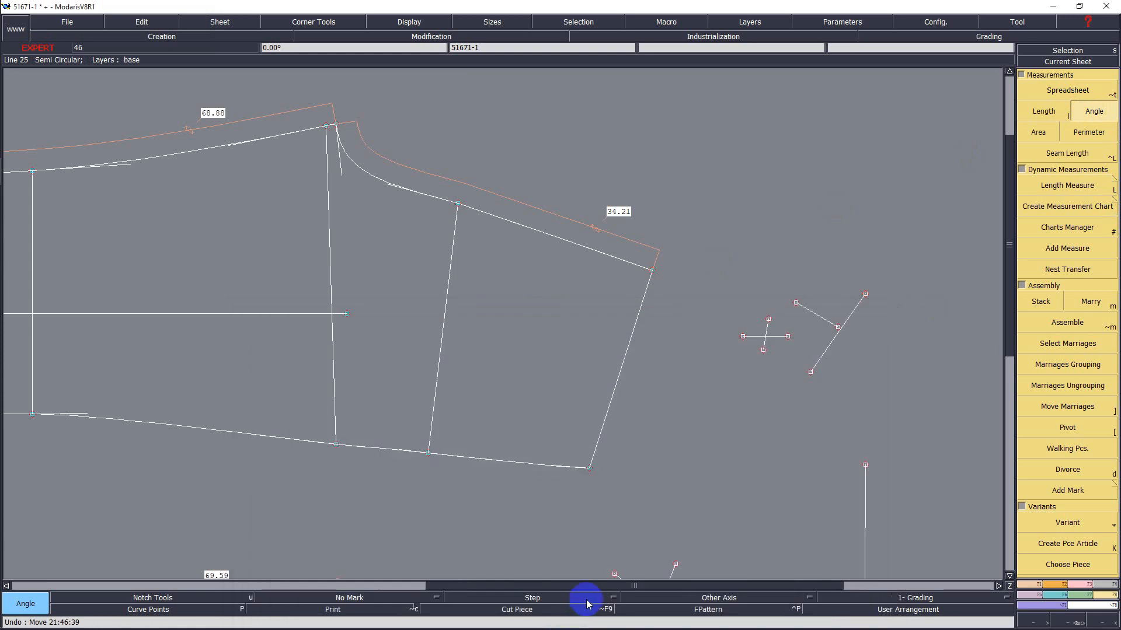
pyautogui.hotkey('ctrl', 'z')
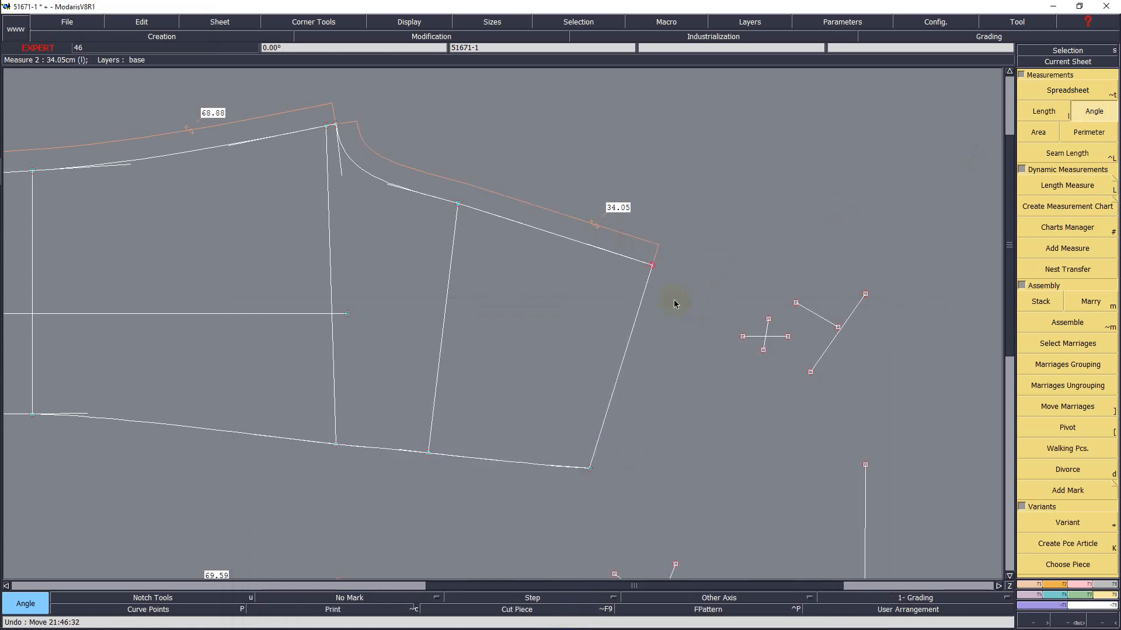
# - Shift both waist corners of the upper piece by 0 cm horizontally and -0.30 cm vertically
pyautogui.hotkey('shift', 'm')
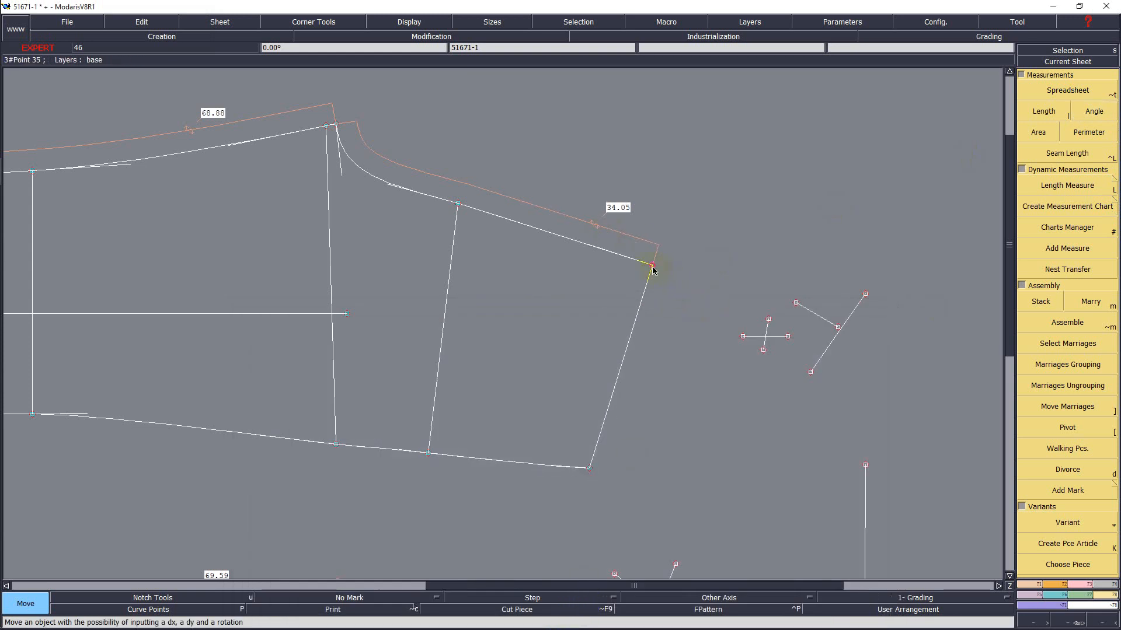
pyautogui.click(652, 270)
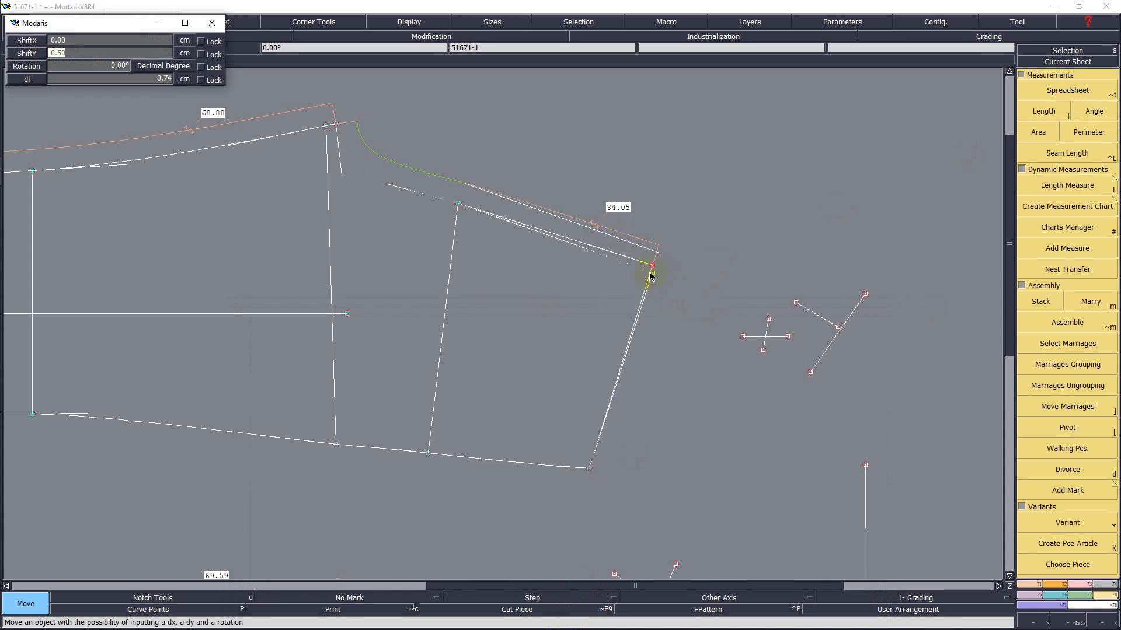
pyautogui.press('BackSpace')
pyautogui.write('-.3')
pyautogui.press('Tab')
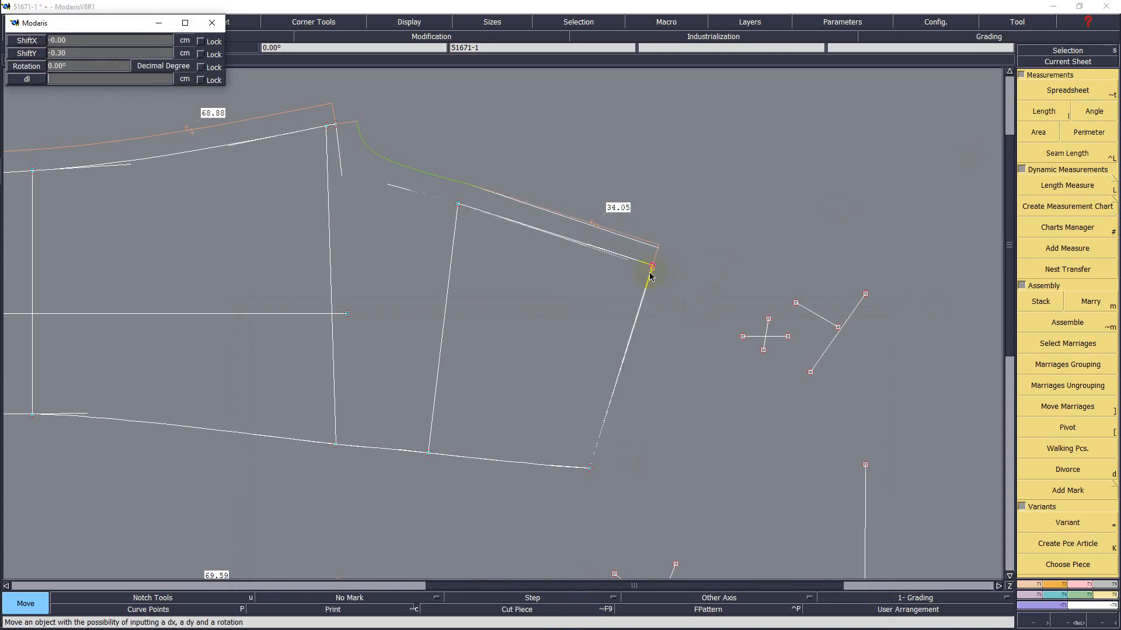
pyautogui.press('Return')
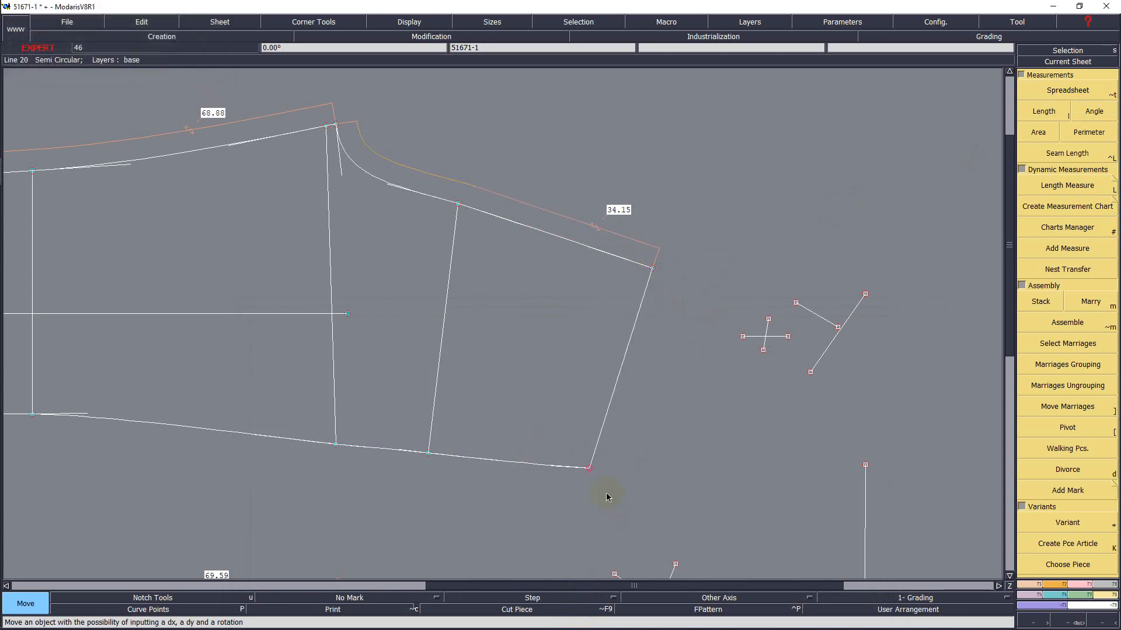
pyautogui.click(589, 468)
pyautogui.click(588, 471)
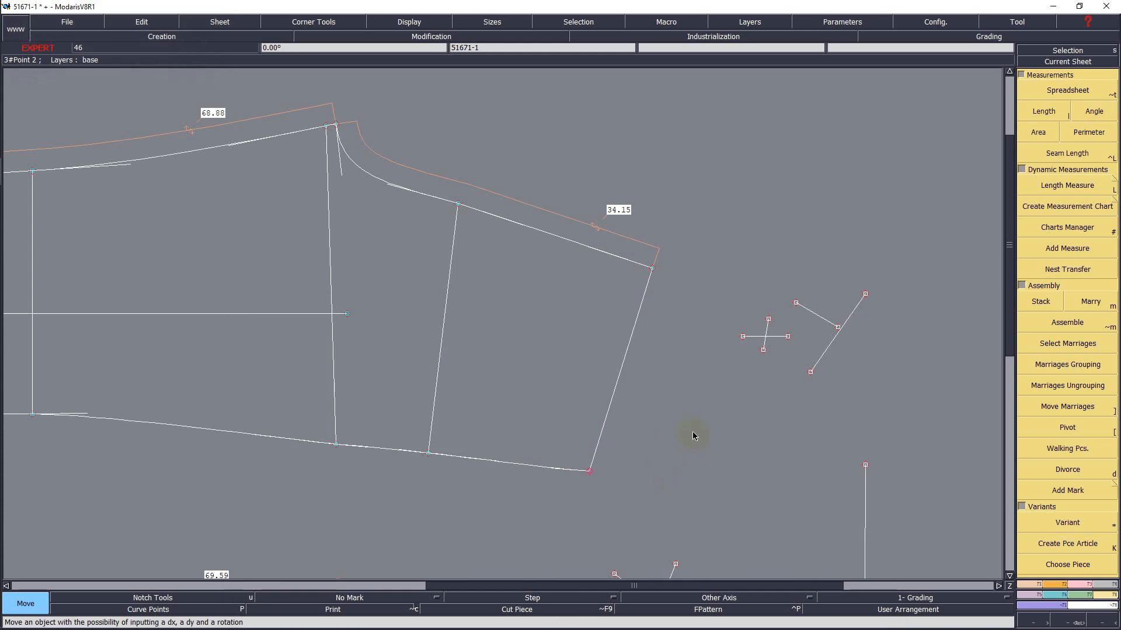
# - Measure the waist corner angle at the rise seam again and show it in the spreadsheet
pyautogui.click(1094, 111)
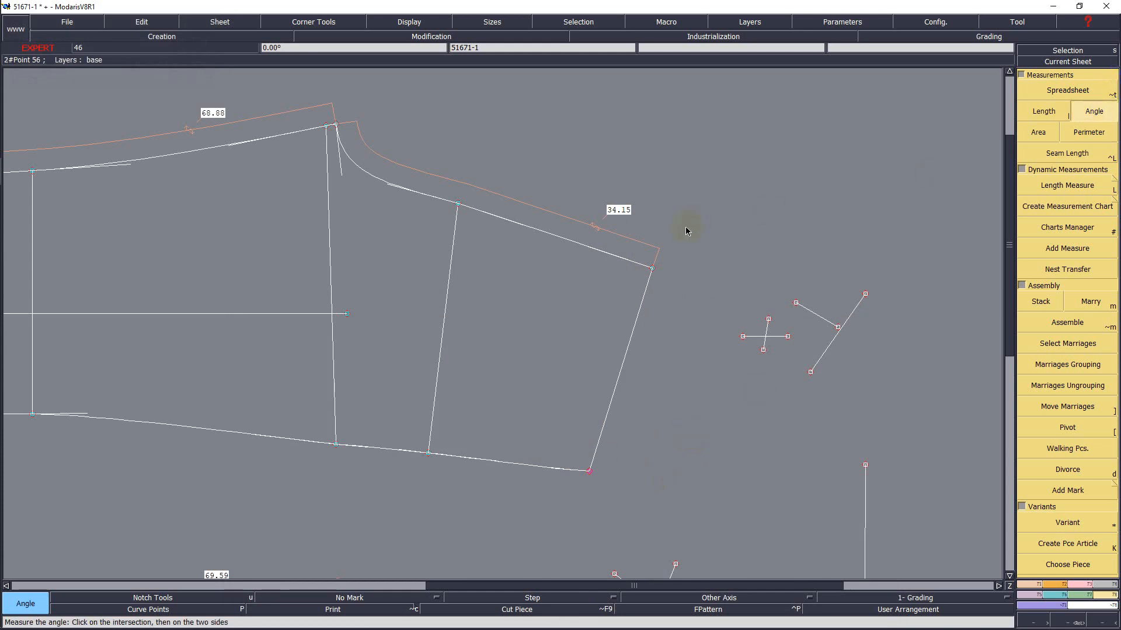
pyautogui.click(651, 268)
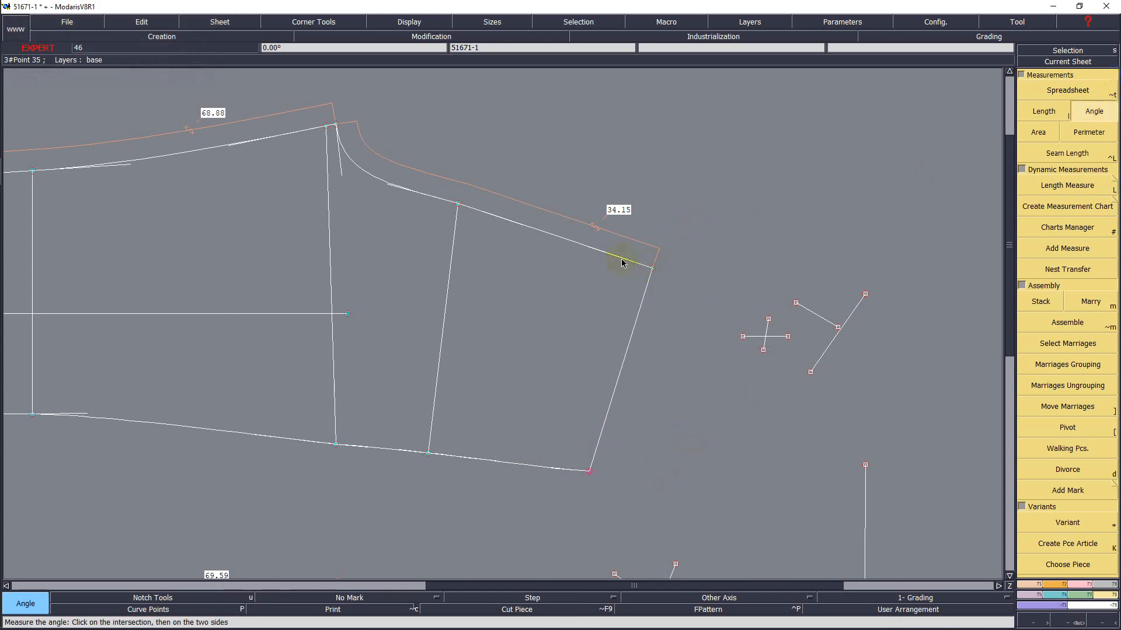
pyautogui.click(636, 322)
pyautogui.click(1068, 90)
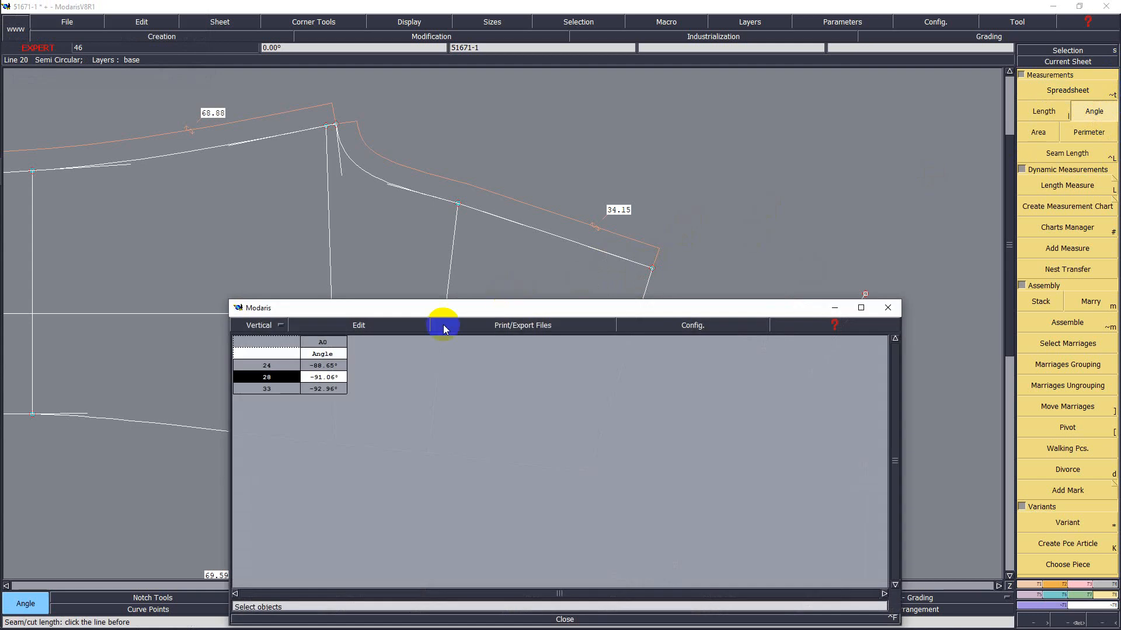
# - Clear the angle readings, close the measurement table and undo both -0.30 cm waist corner moves
pyautogui.click(376, 325)
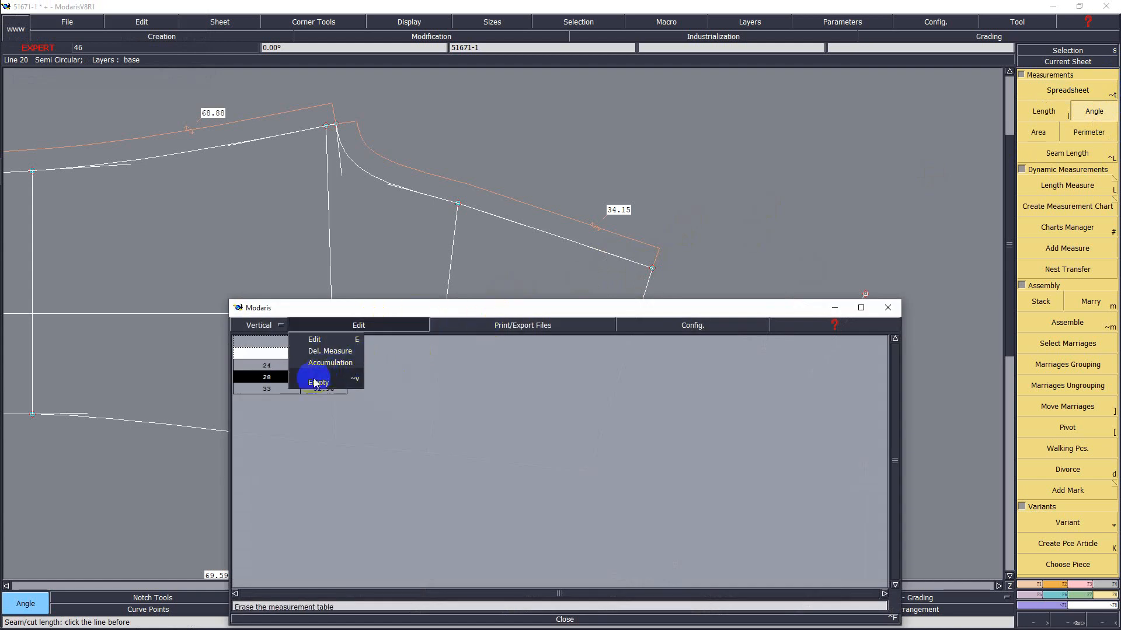
pyautogui.click(315, 383)
pyautogui.click(562, 619)
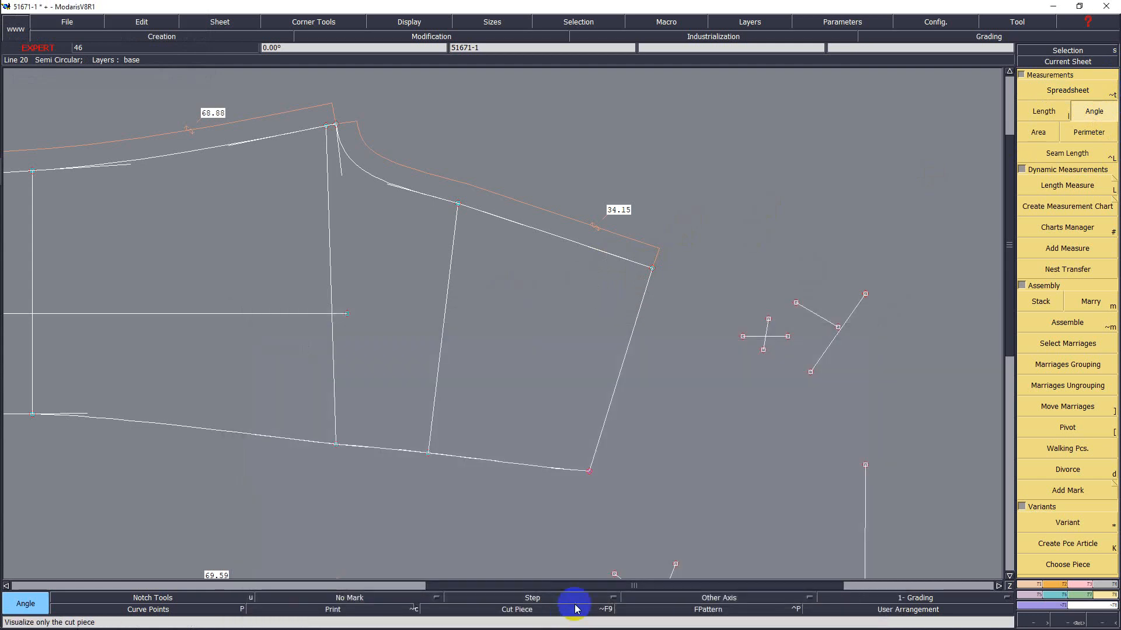
pyautogui.hotkey('ctrl', 'z')
pyautogui.hotkey('ctrl', 'z')
pyautogui.click(658, 310)
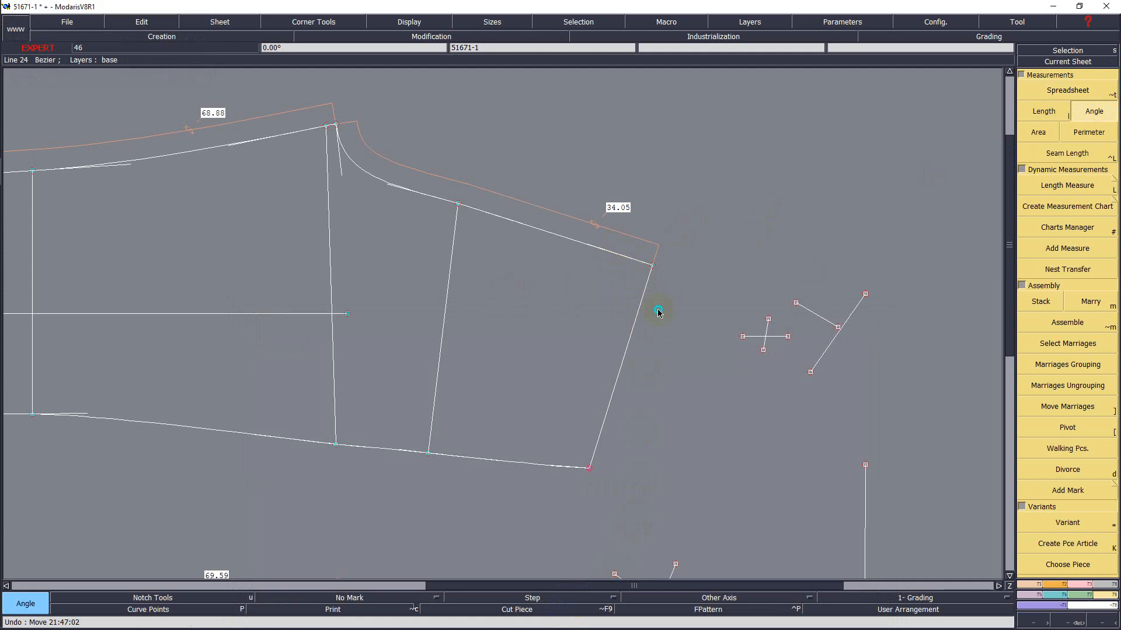
# - Shift the upper piece's waist corner at the rise seam by 0 cm horizontally and -0.20 cm vertically
pyautogui.press('e')
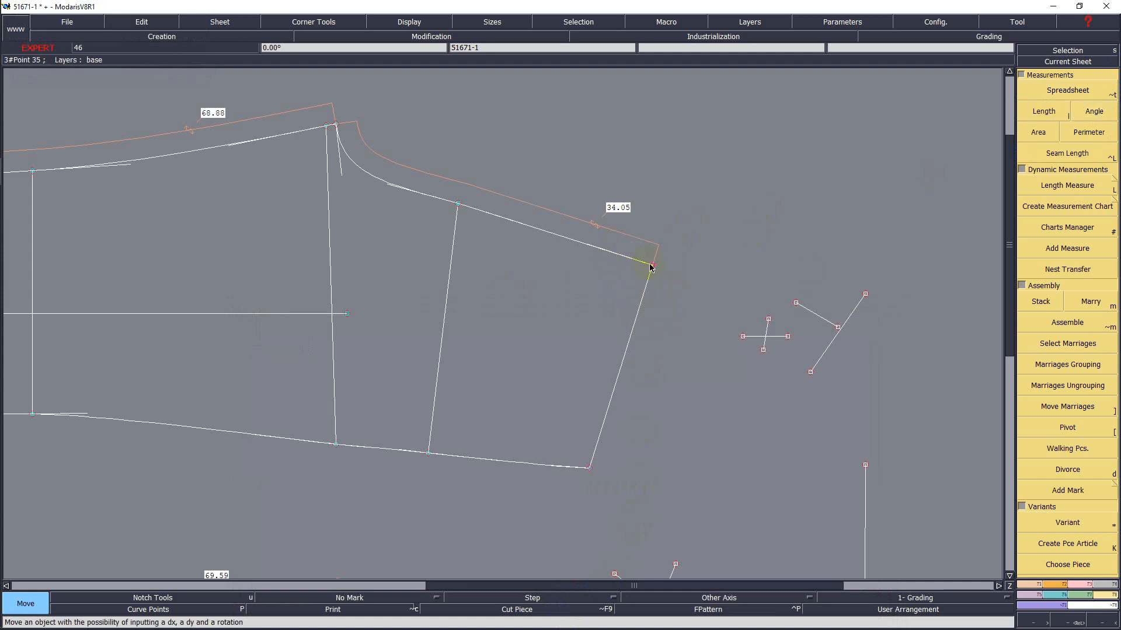
pyautogui.click(652, 266)
pyautogui.press('Down')
pyautogui.press('Down')
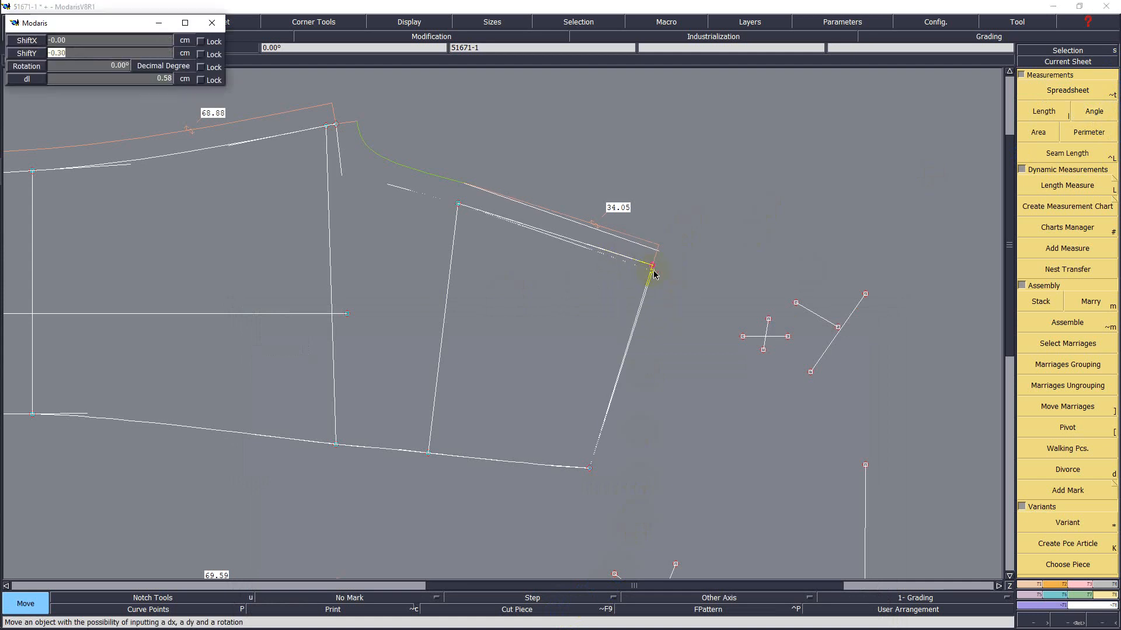
pyautogui.press('BackSpace')
pyautogui.write('-.2')
pyautogui.press('Return')
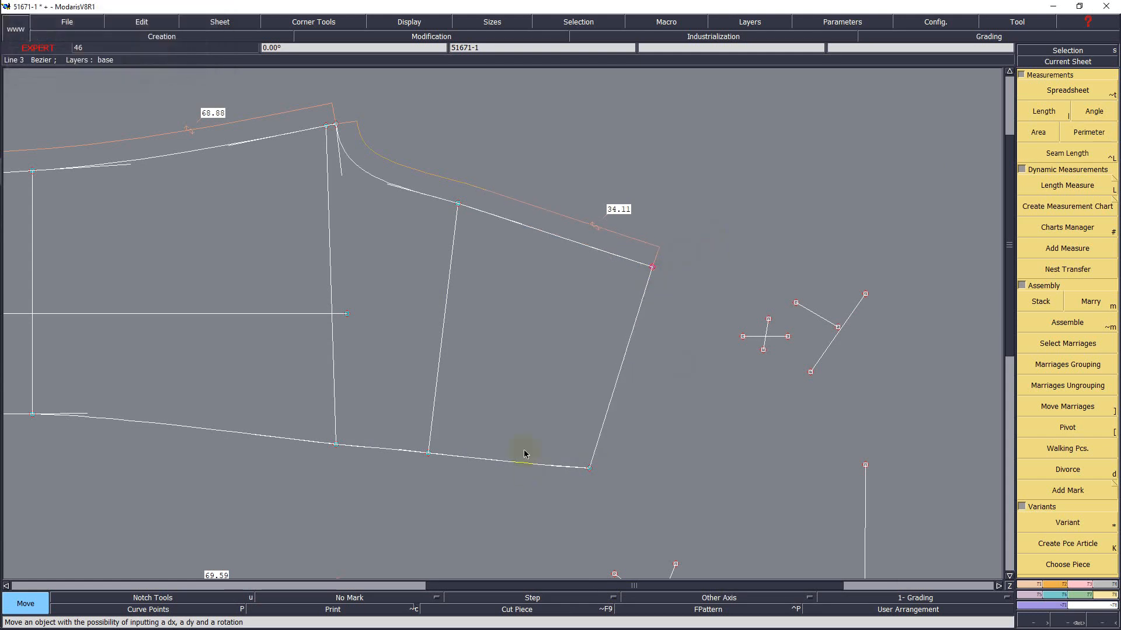
# - Shift the waist corner at the side seam by the same 0 cm horizontally and -0.20 cm vertically
pyautogui.click(589, 469)
pyautogui.press('Return')
pyautogui.press('Return')
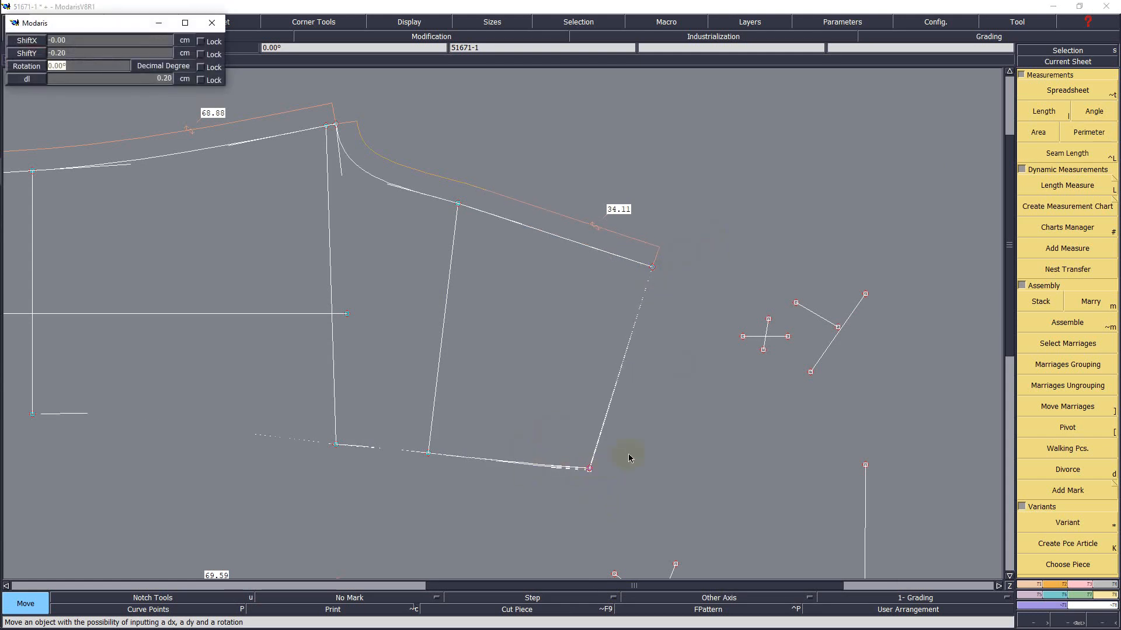
pyautogui.click(672, 445)
# - Measure the angle between the rise seam and the adjusted waistline and show it in the spreadsheet
pyautogui.click(1083, 111)
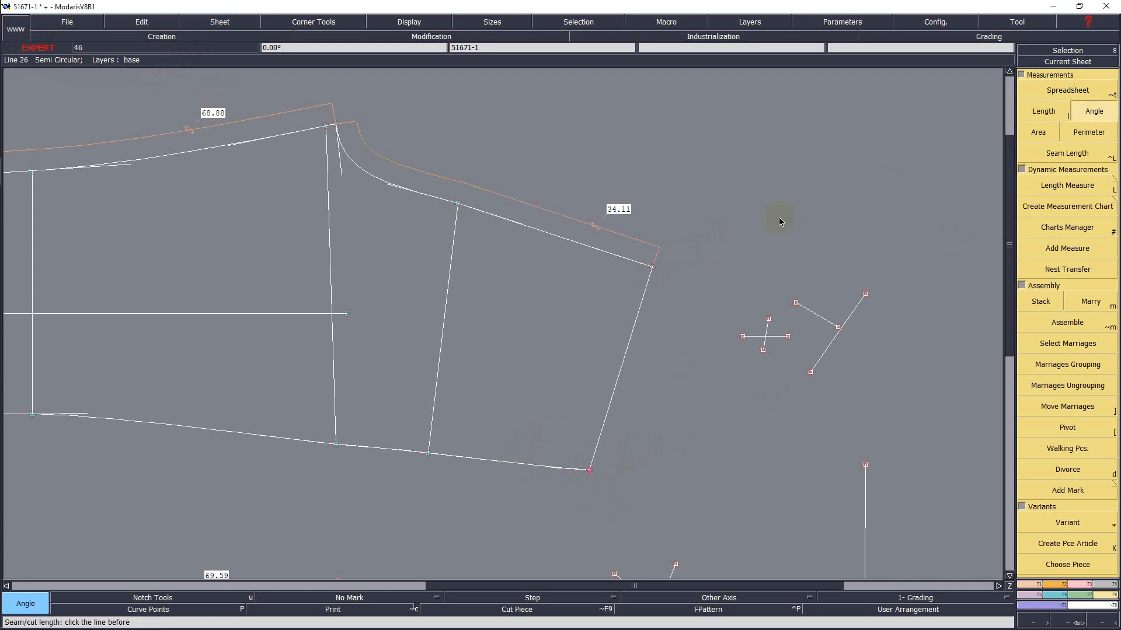
pyautogui.click(598, 251)
pyautogui.click(635, 326)
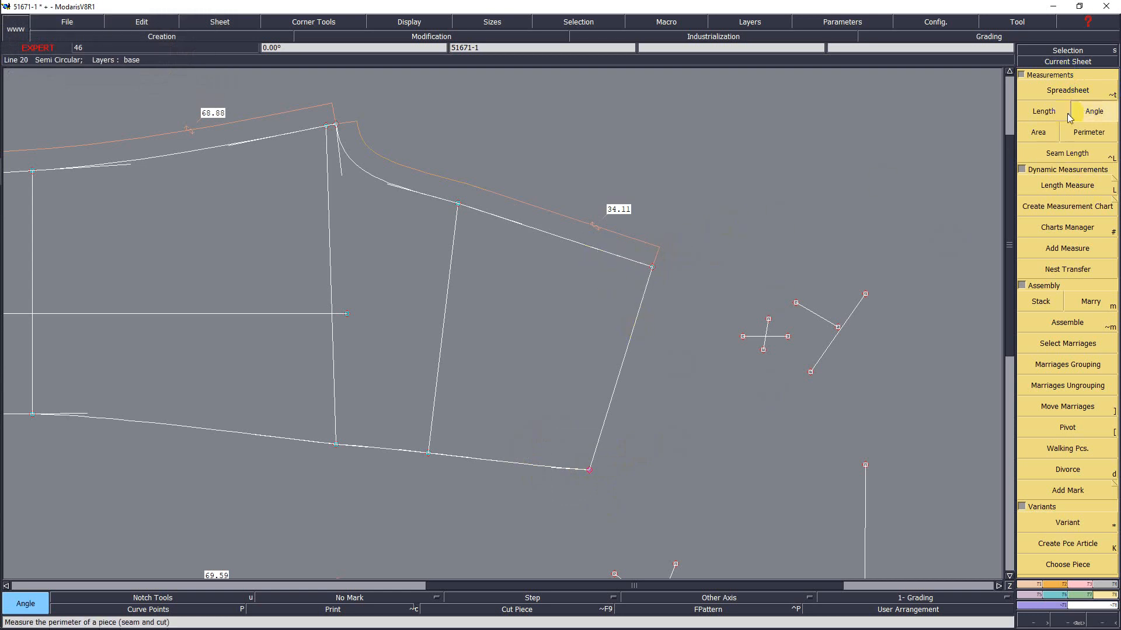
pyautogui.click(1059, 92)
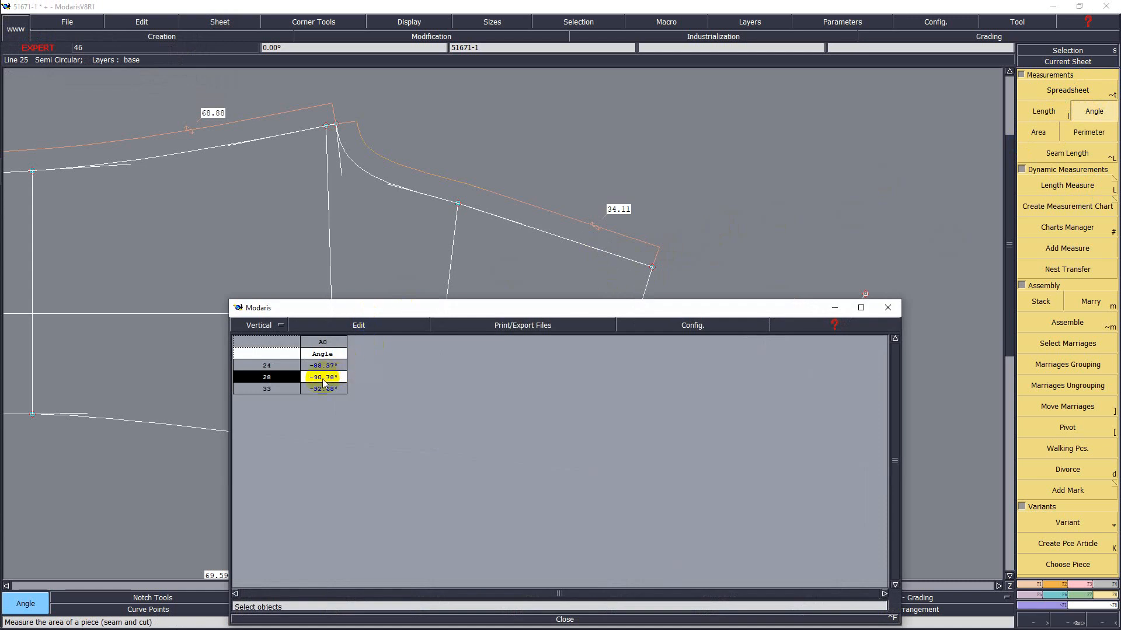
# - Empty the measurement table of its angle readings and close it
pyautogui.click(358, 325)
pyautogui.click(322, 383)
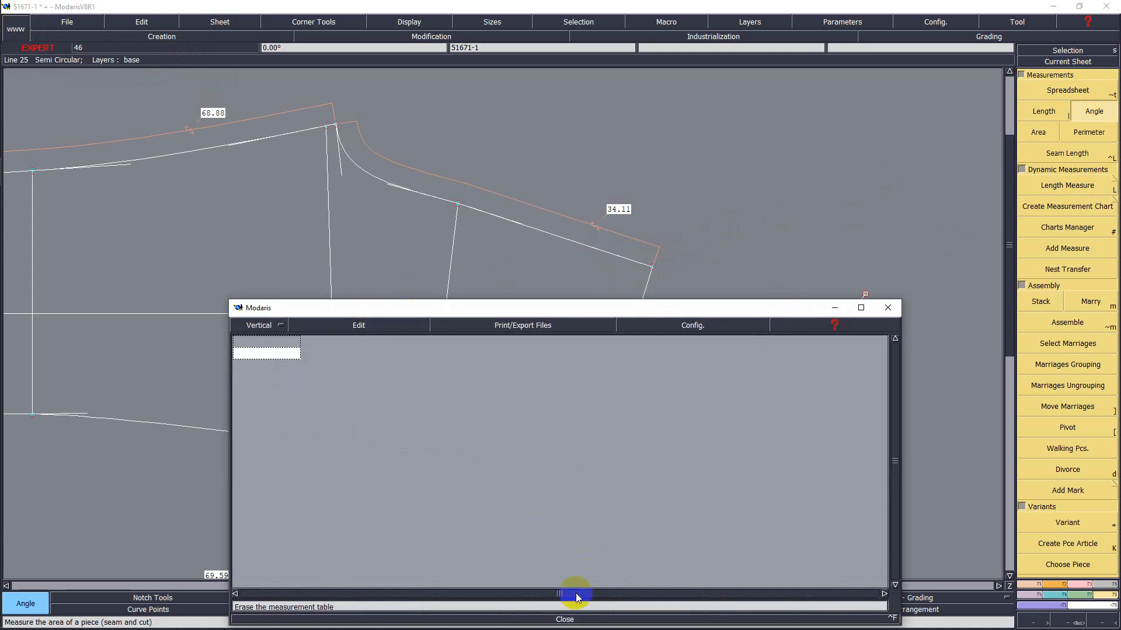
pyautogui.click(564, 619)
pyautogui.press('Home')
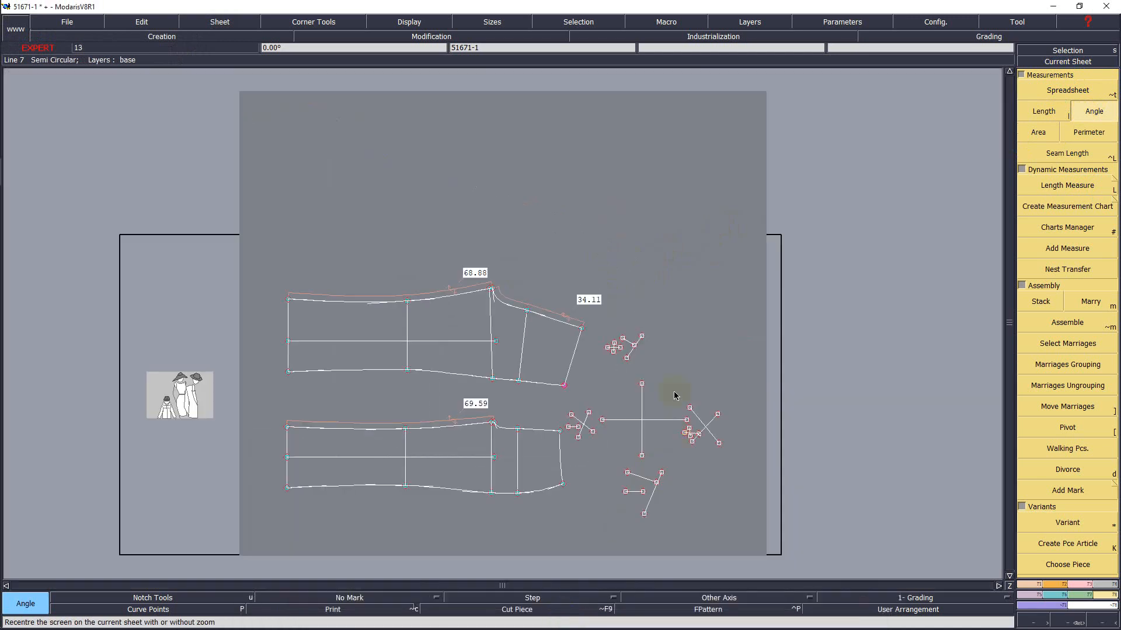
pyautogui.press('Return')
pyautogui.moveTo(285, 246); pyautogui.dragTo(626, 466)
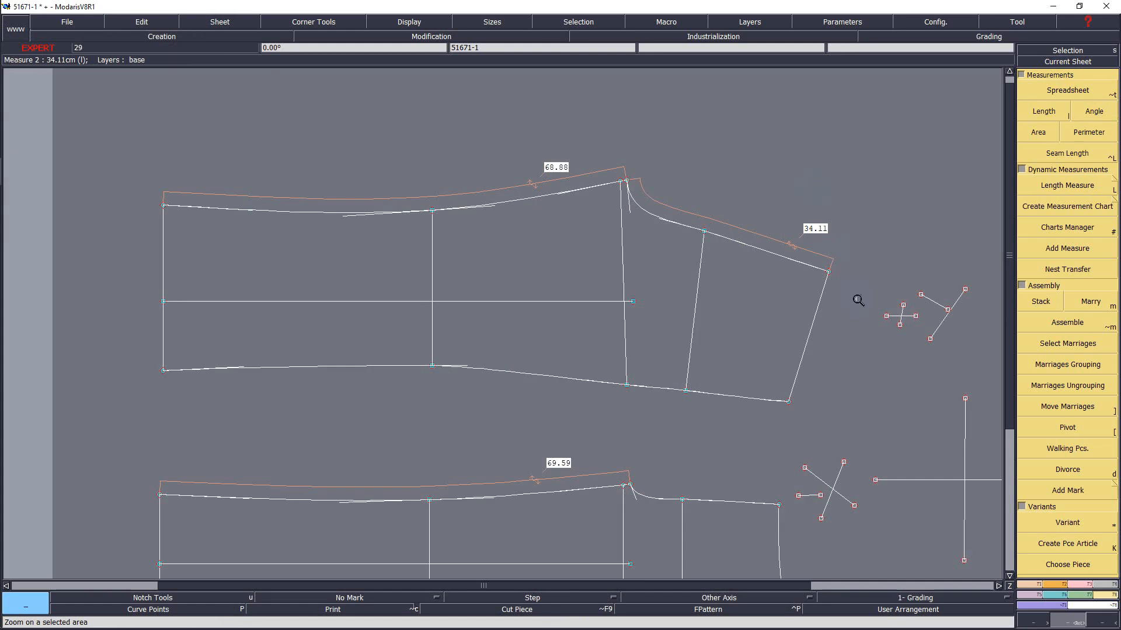
# - Create a symmetry axis along the waist end of the upper piece's rise seam and mirror the waistline across it
pyautogui.hotkey('shift', 's')
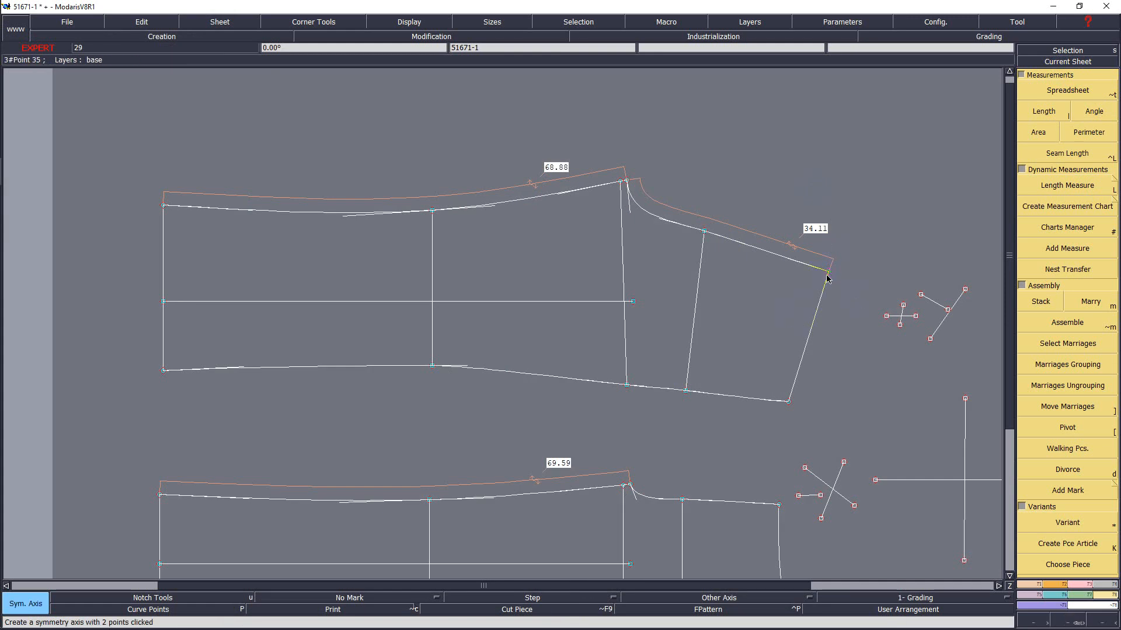
pyautogui.click(1059, 451)
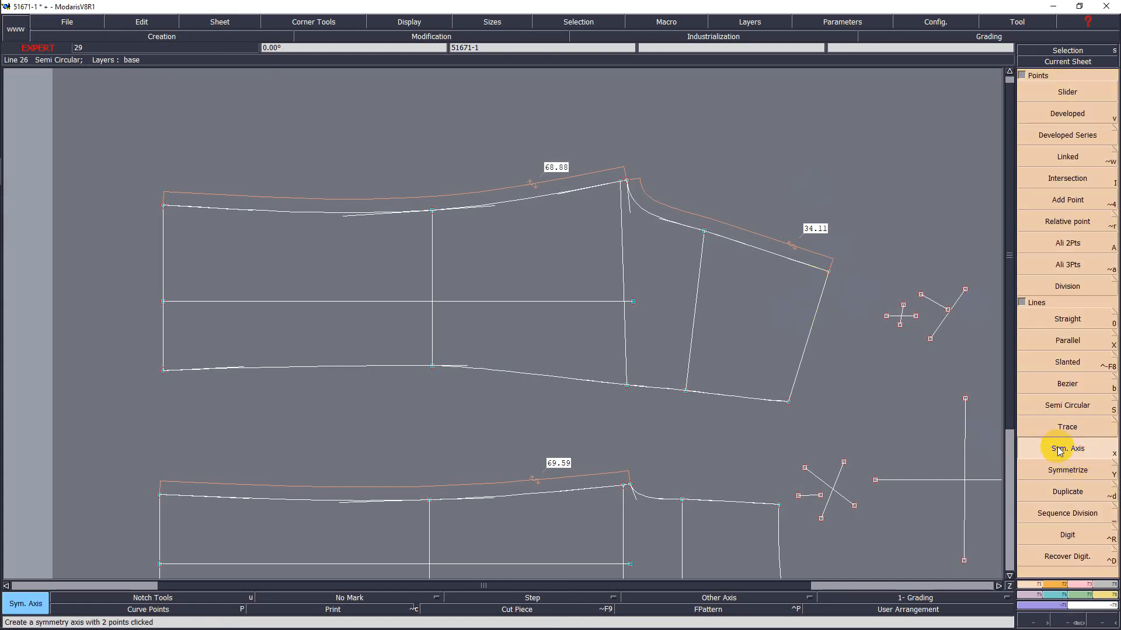
pyautogui.click(828, 273)
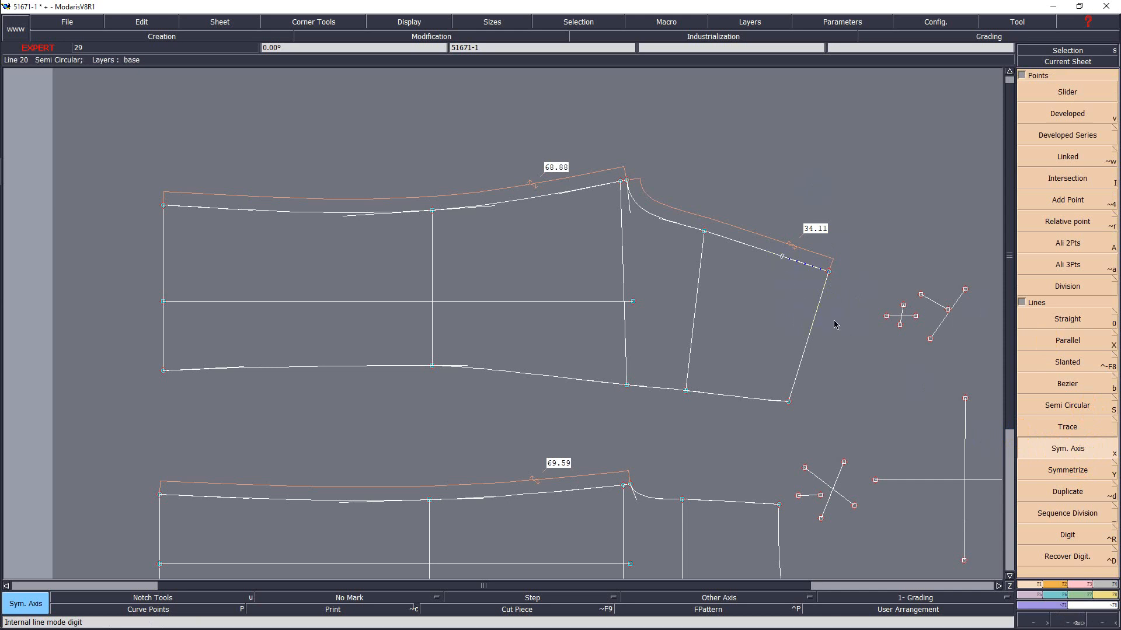
pyautogui.hotkey('shift', 'y')
pyautogui.click(818, 306)
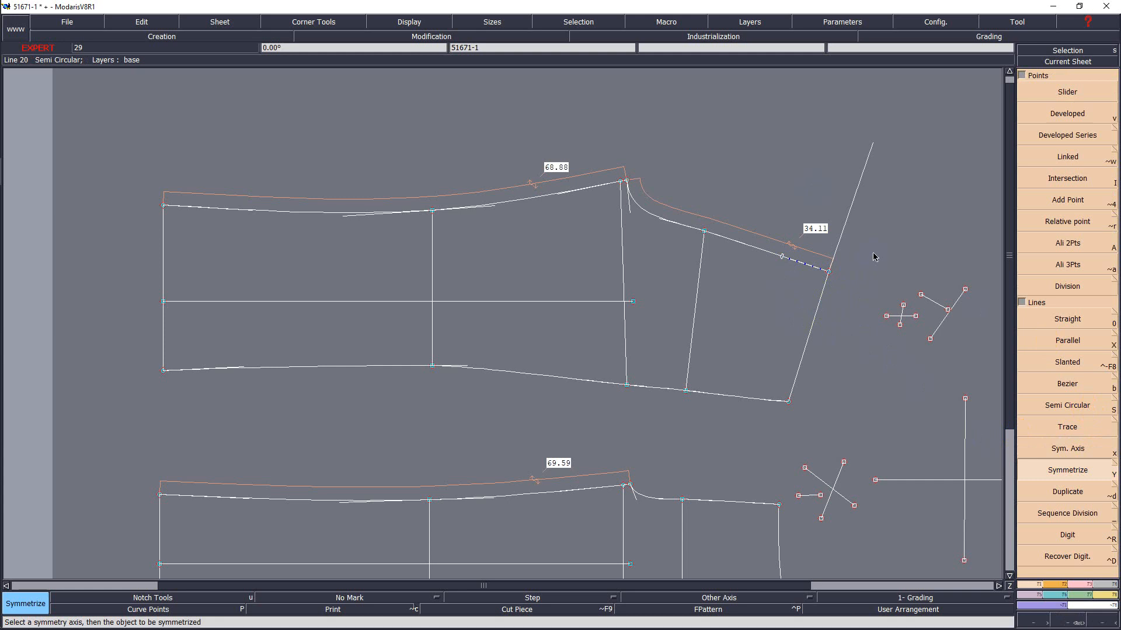
# - Examine how the mirrored waistline continues the original through the rise corner, then view both trouser pieces together
pyautogui.press('Return')
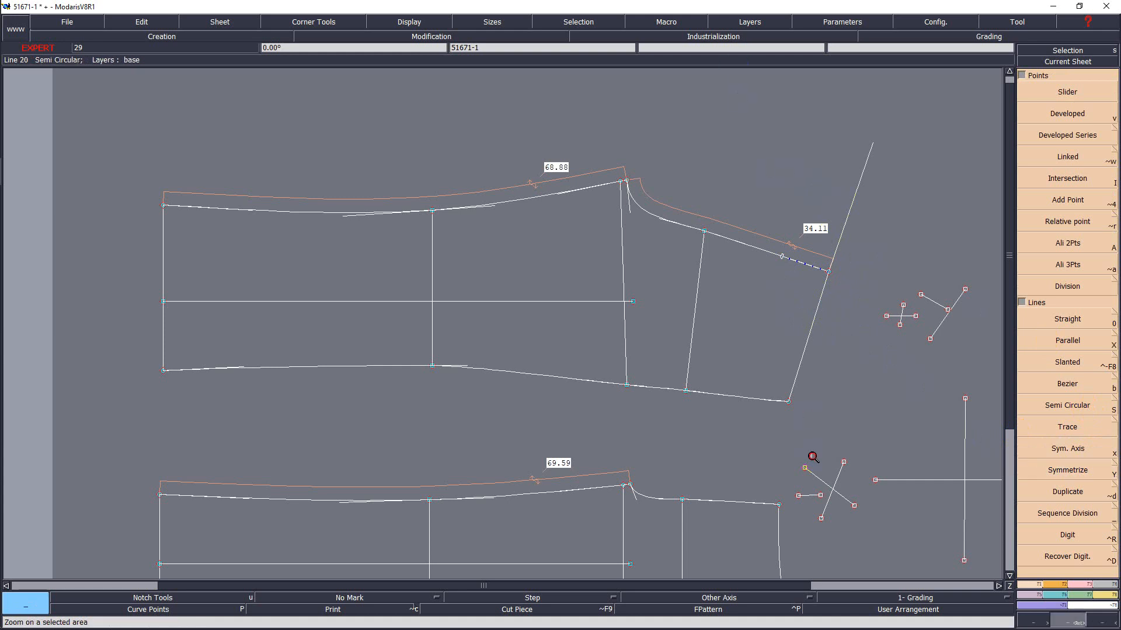
pyautogui.click(911, 485)
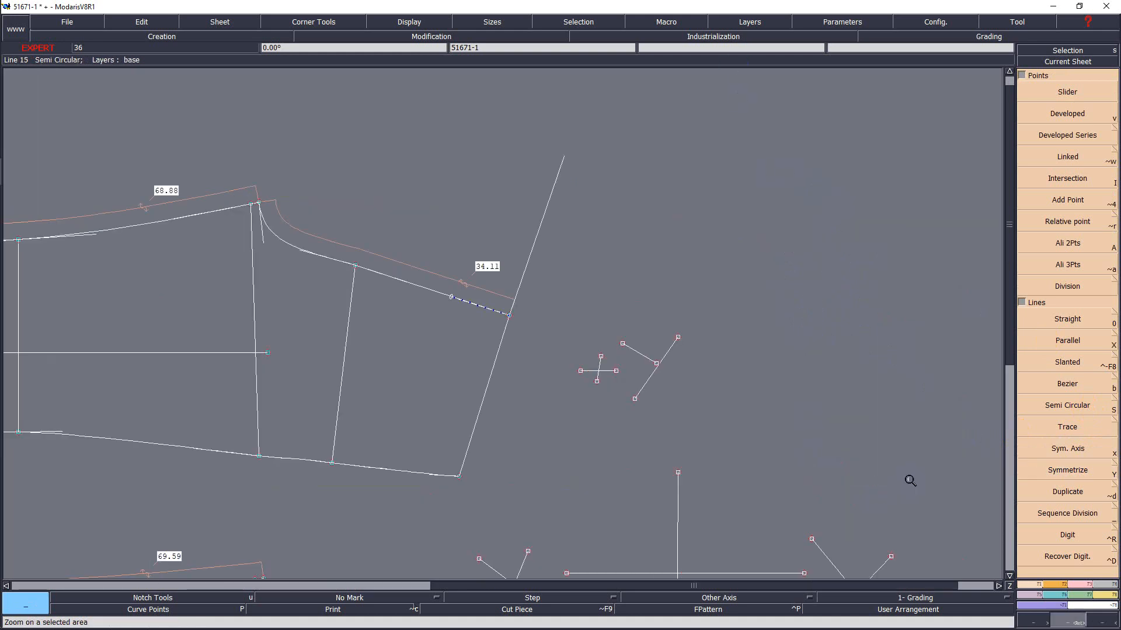
pyautogui.press('F9')
pyautogui.press('F10')
pyautogui.press('F10')
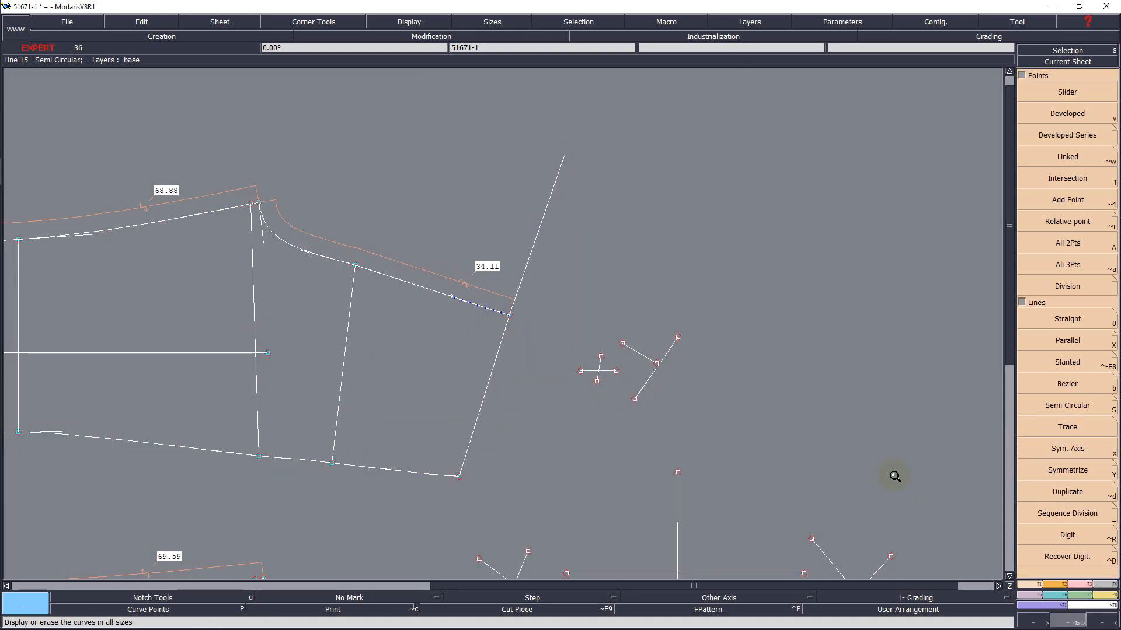
pyautogui.press('Home')
pyautogui.press('Return')
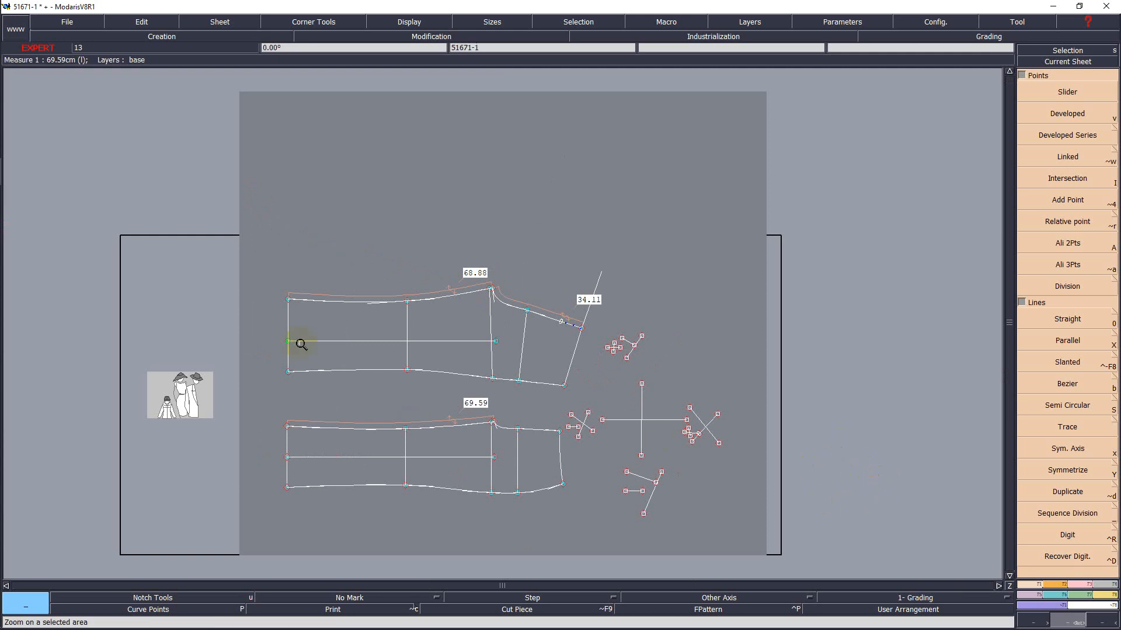
pyautogui.click(719, 537)
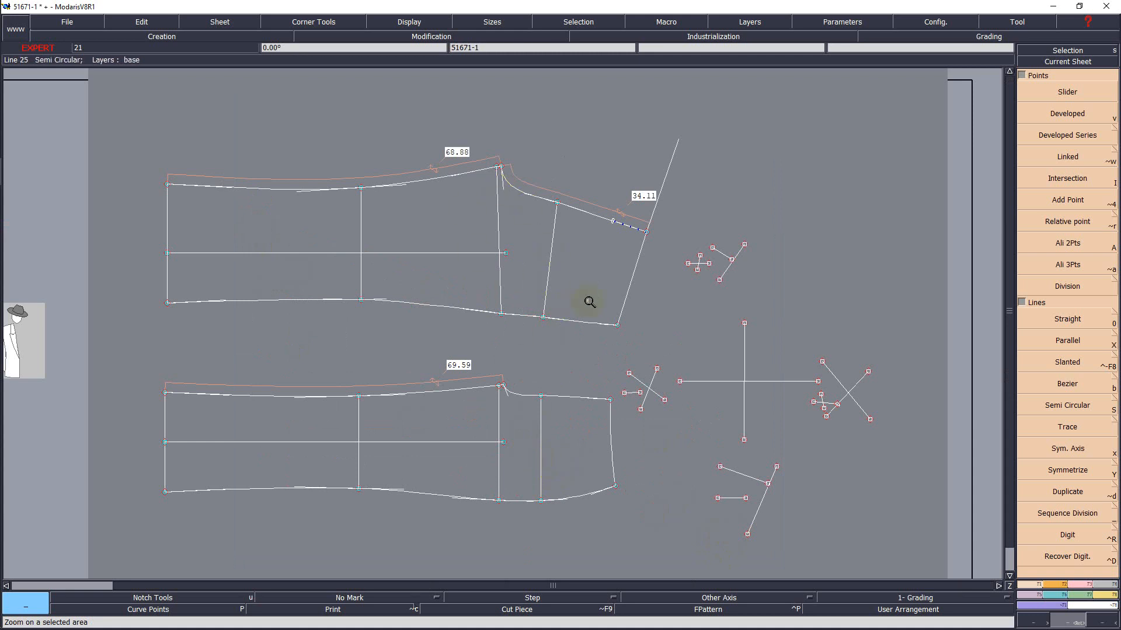
# - Switch to the Windows desktop, refresh it and open the sir folder
pyautogui.click(1058, 7)
pyautogui.rightClick(586, 265)
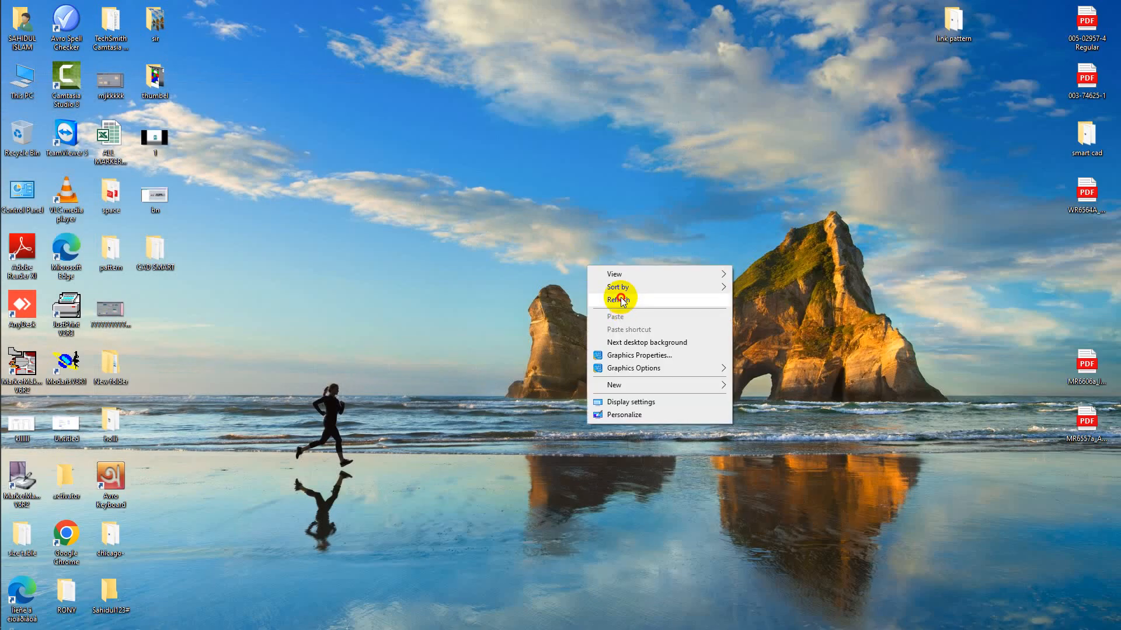
pyautogui.rightClick(621, 297)
pyautogui.rightClick(655, 337)
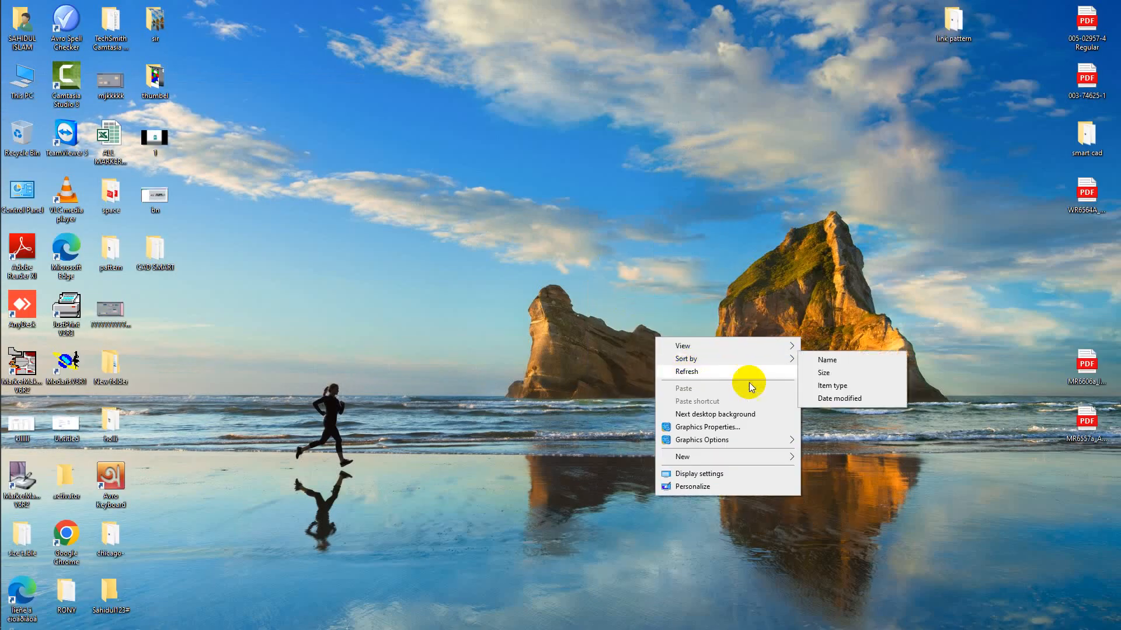
pyautogui.click(694, 377)
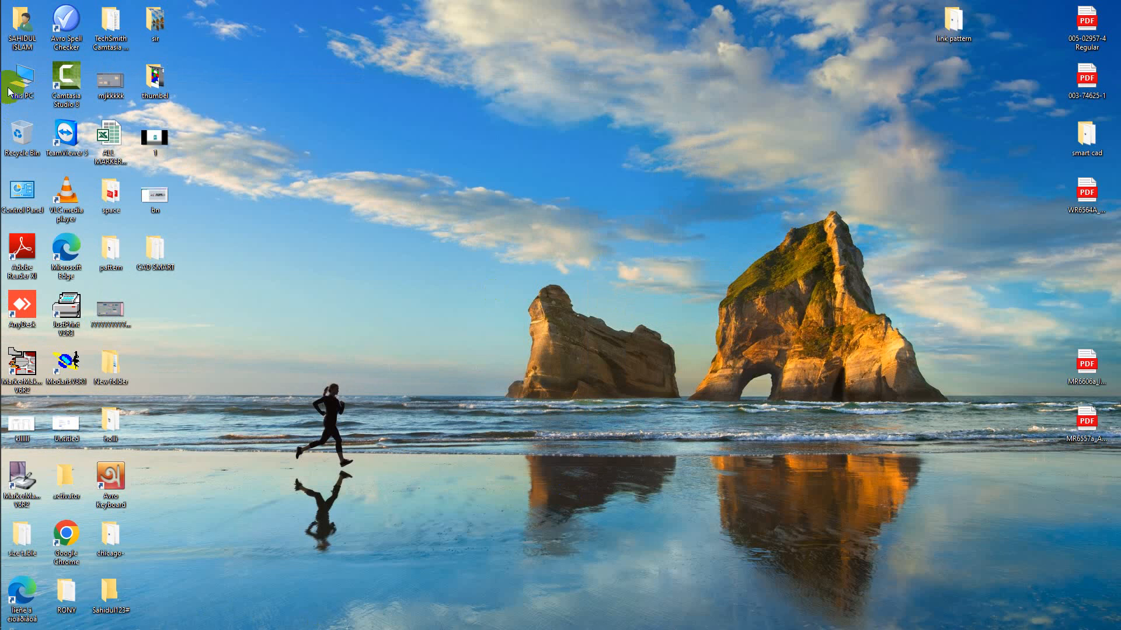
pyautogui.click(159, 41)
pyautogui.doubleClick(159, 40)
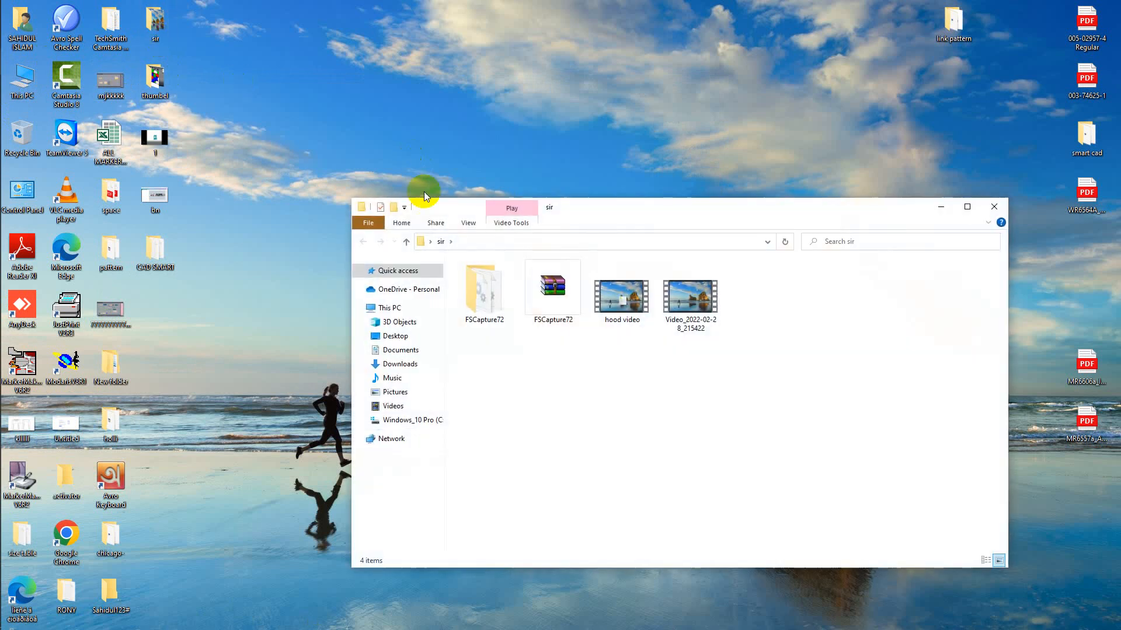